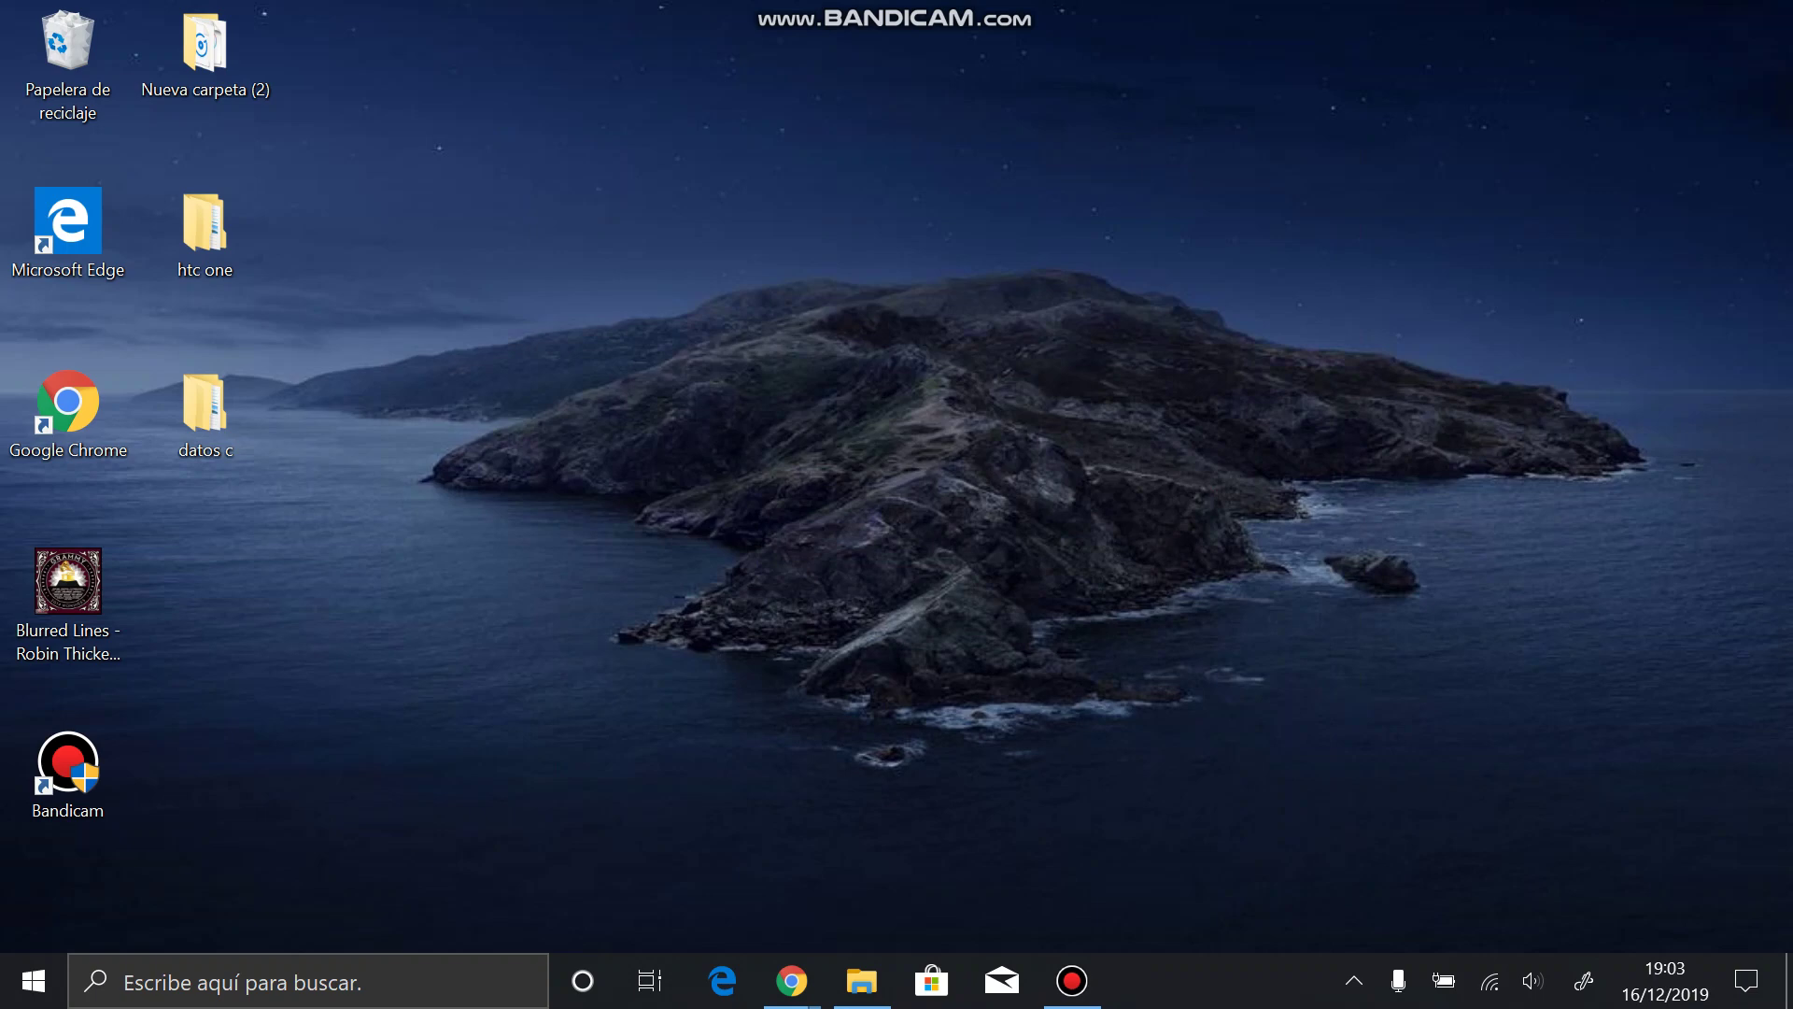
click(34, 981)
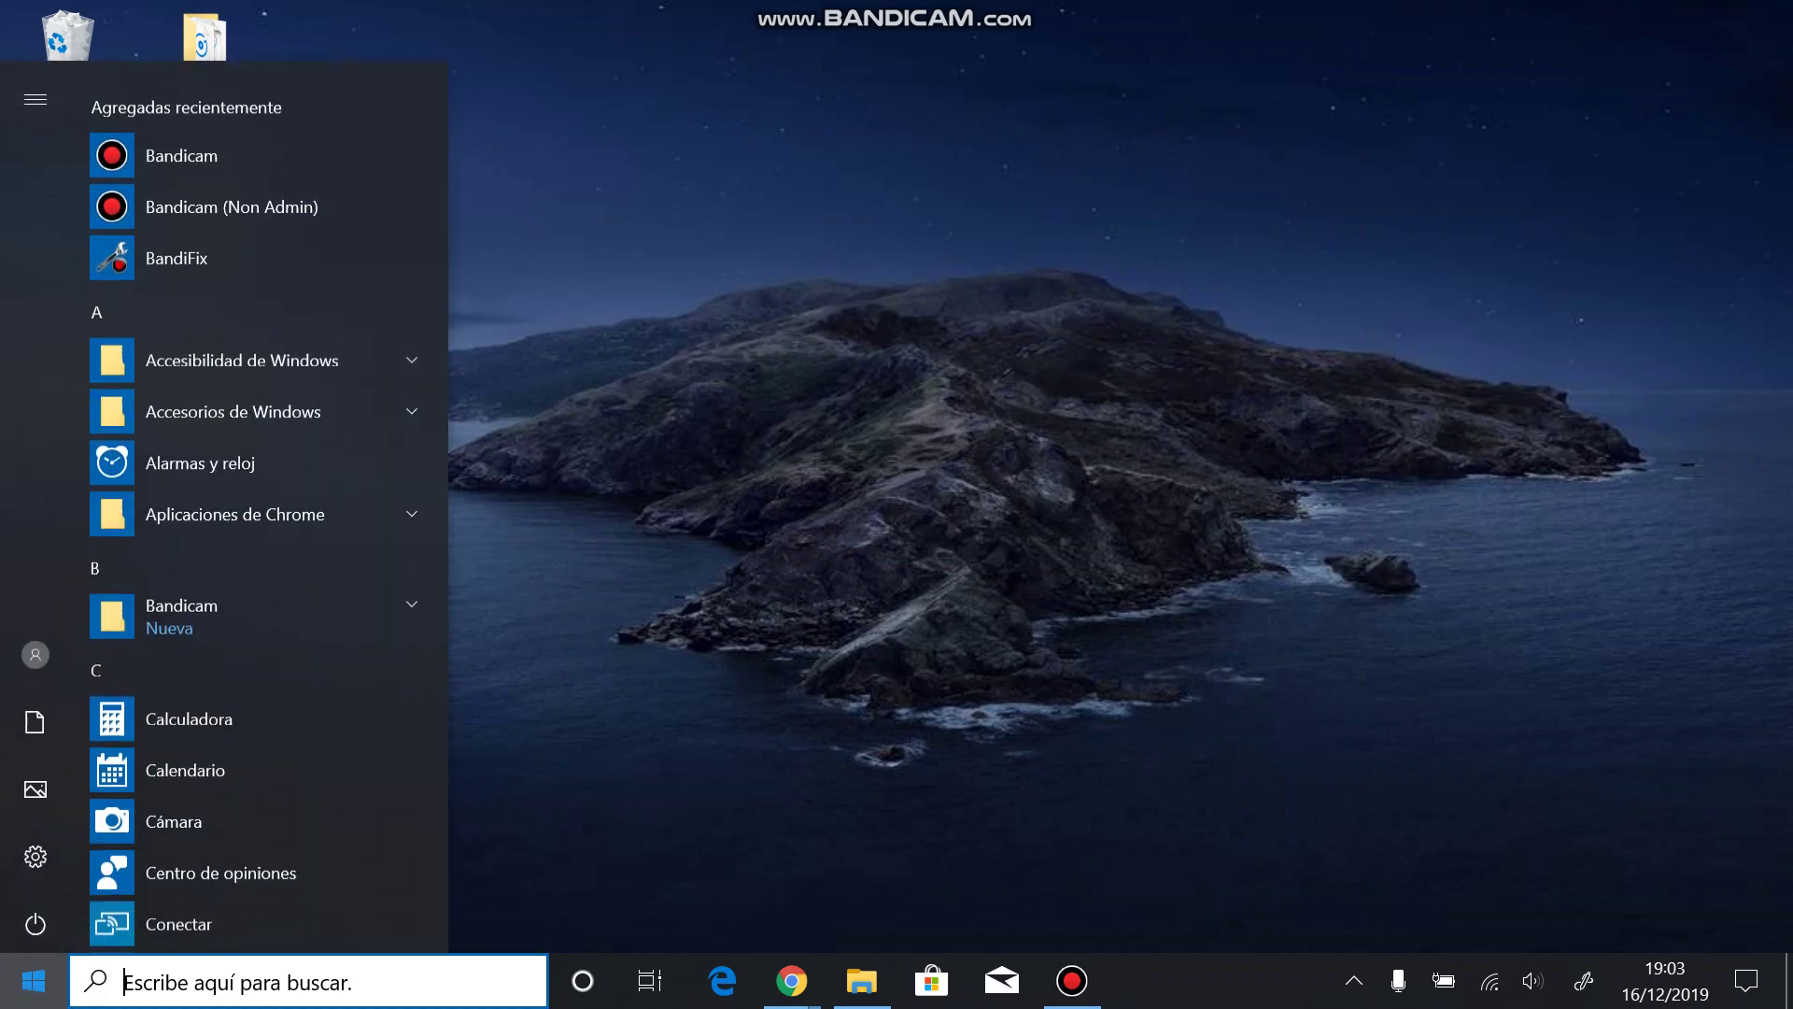
key(Escape)
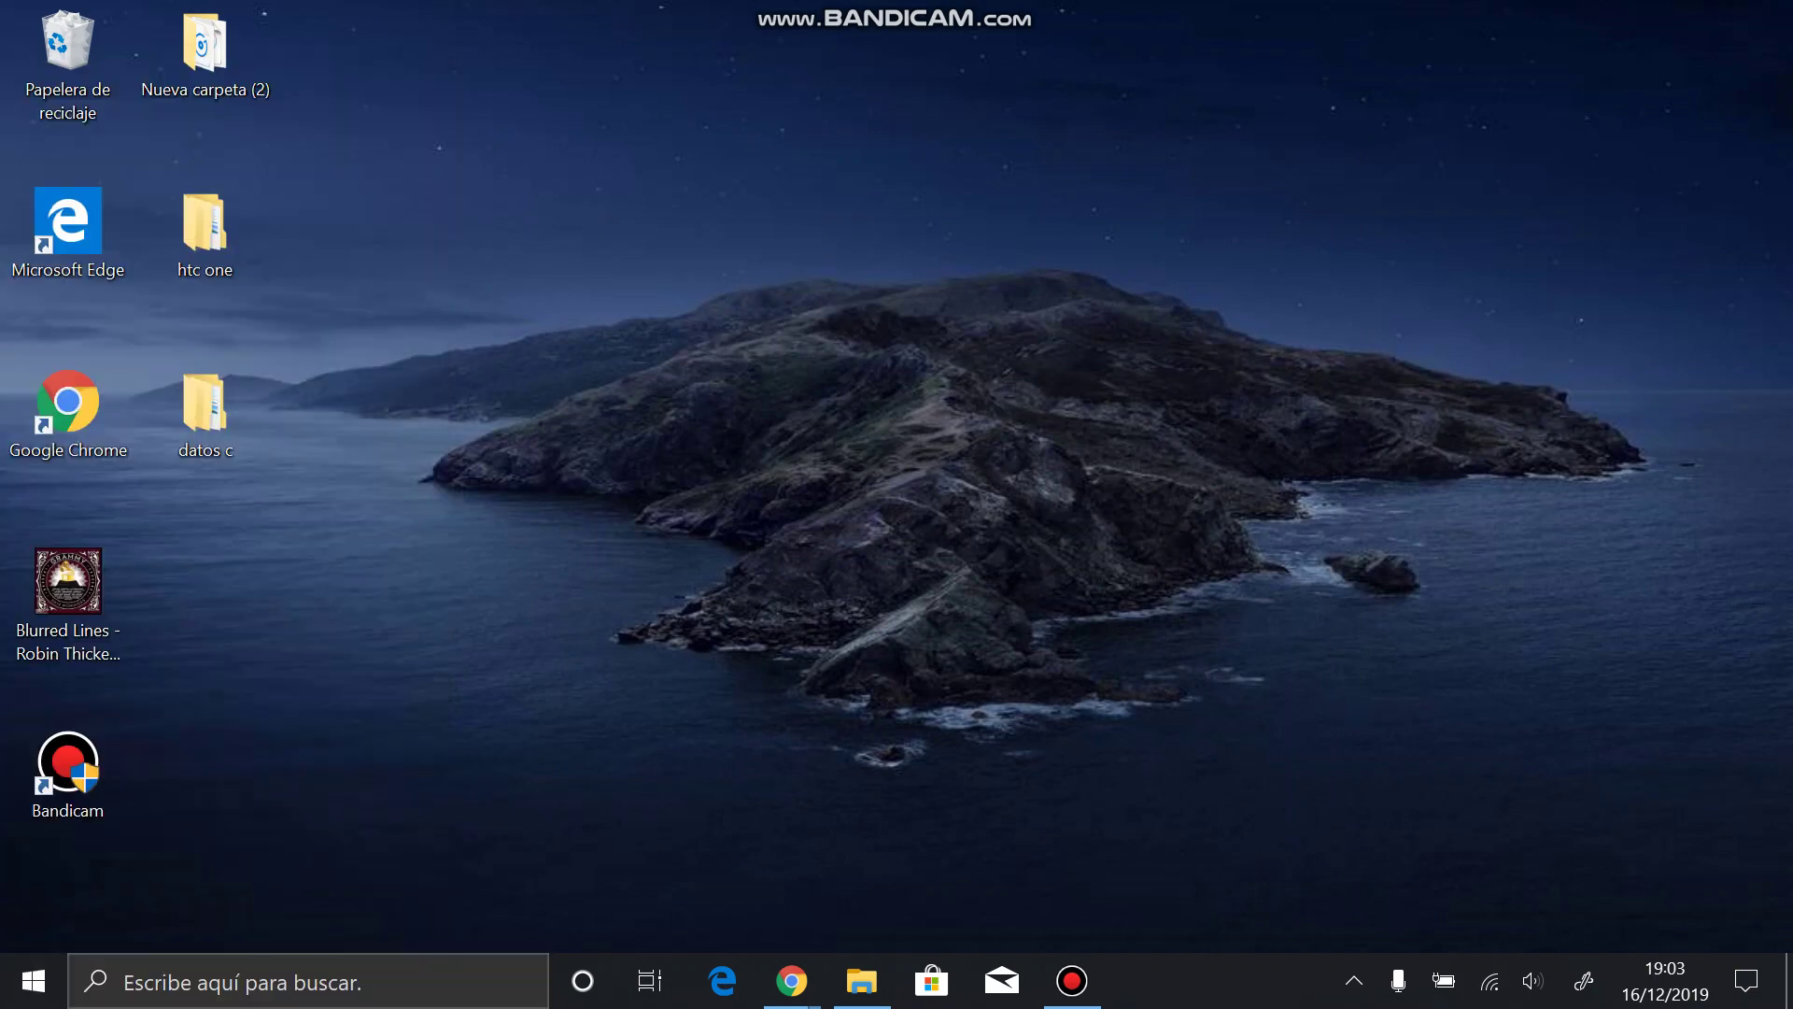
- Switch to the SD Association formatter page in Chrome and open the Windows download page for SD Memory Card Formatter
mouse_move(792, 981)
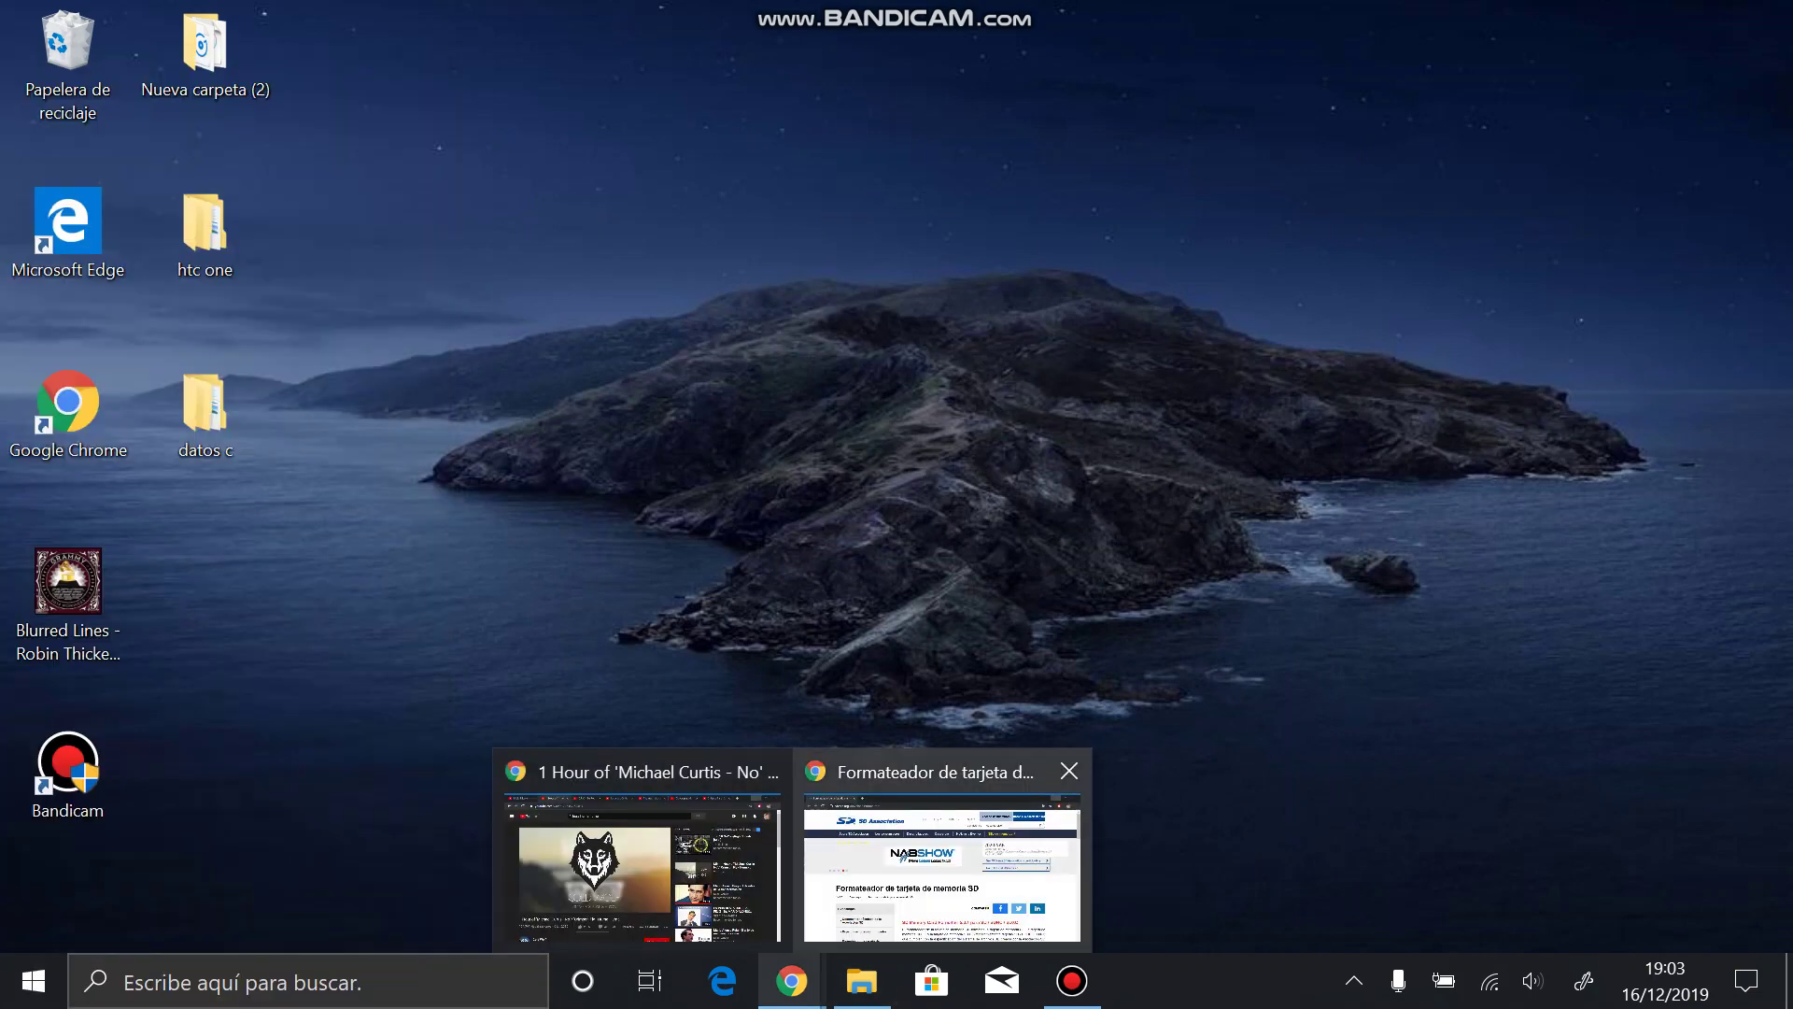
click(942, 868)
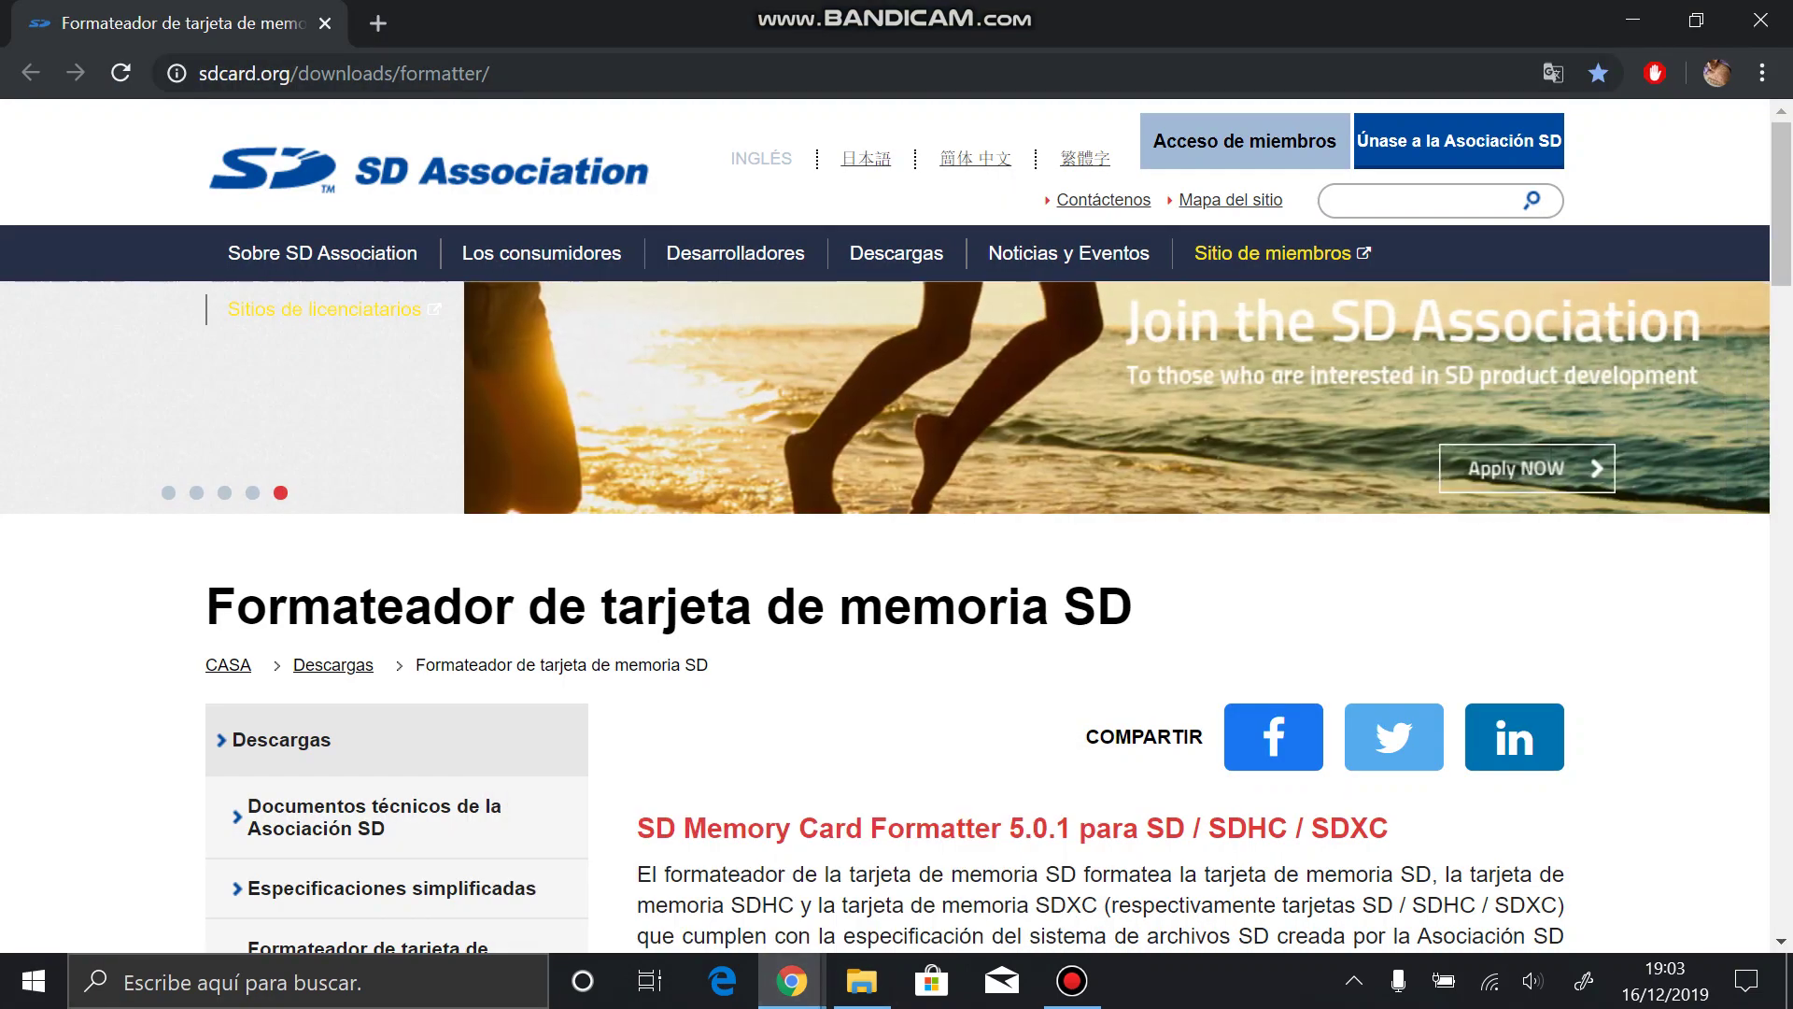
scroll(897, 523, down, 8)
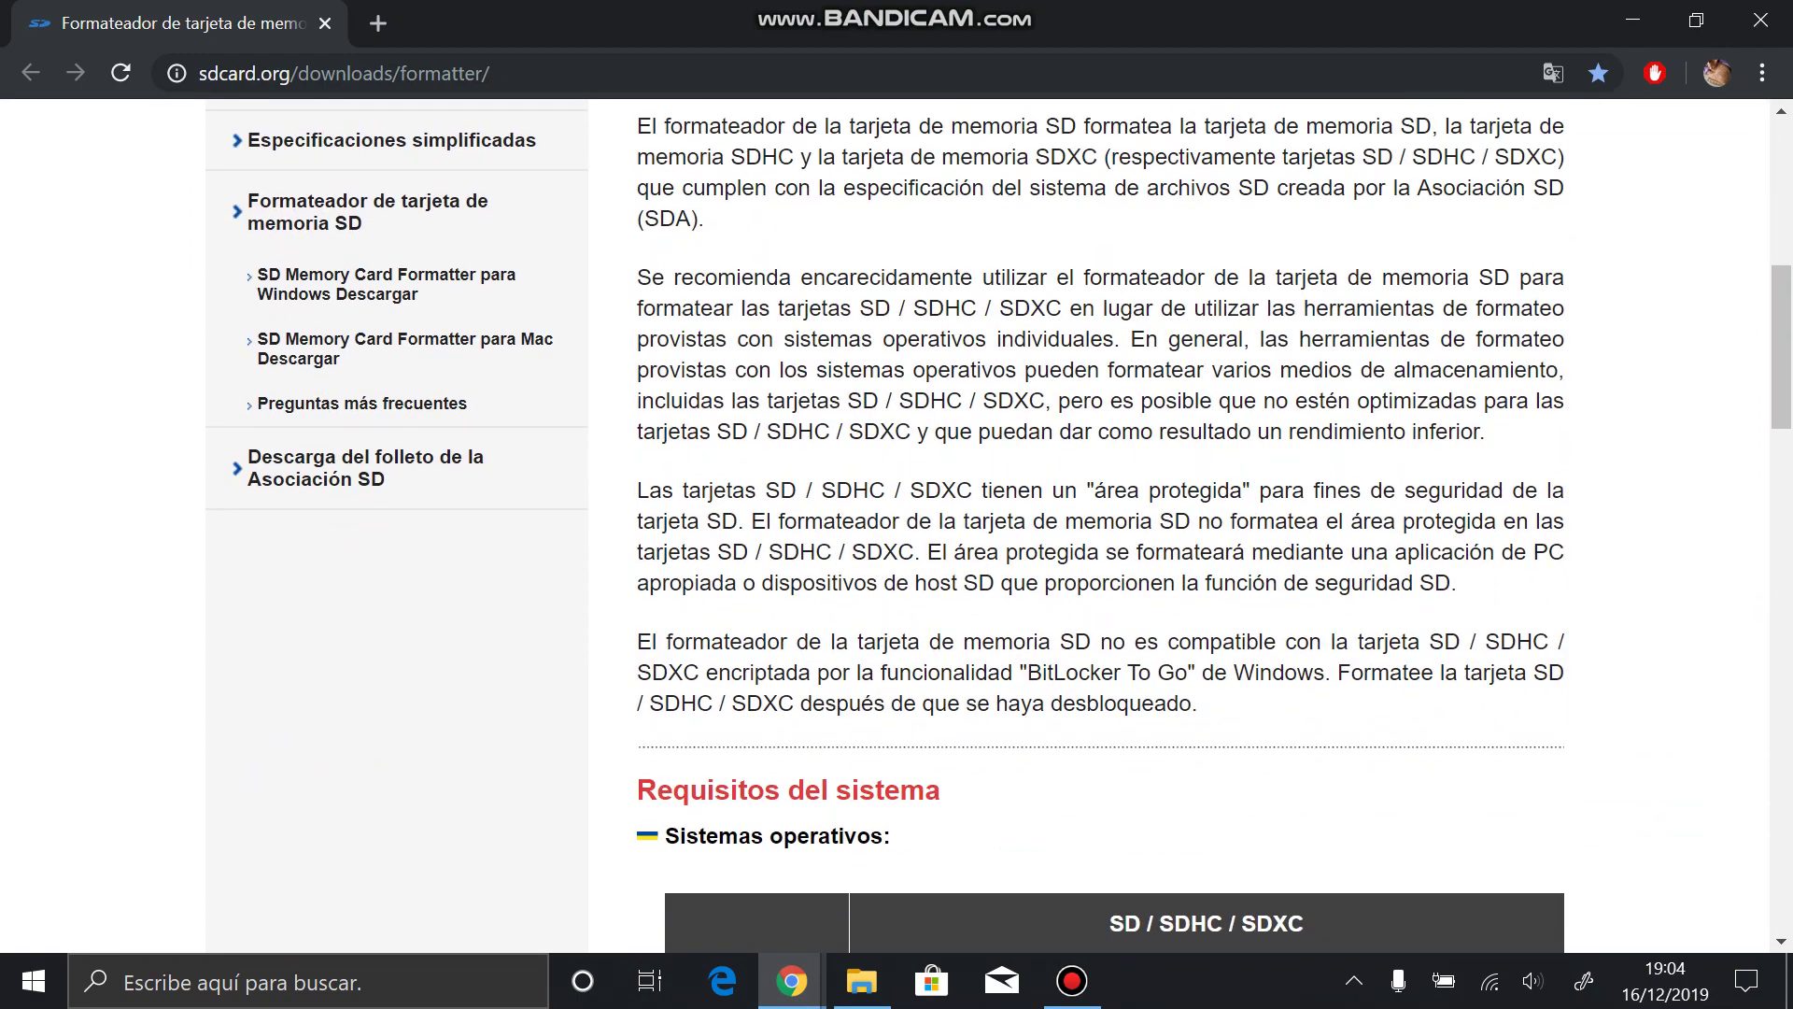
scroll(897, 523, up, 2)
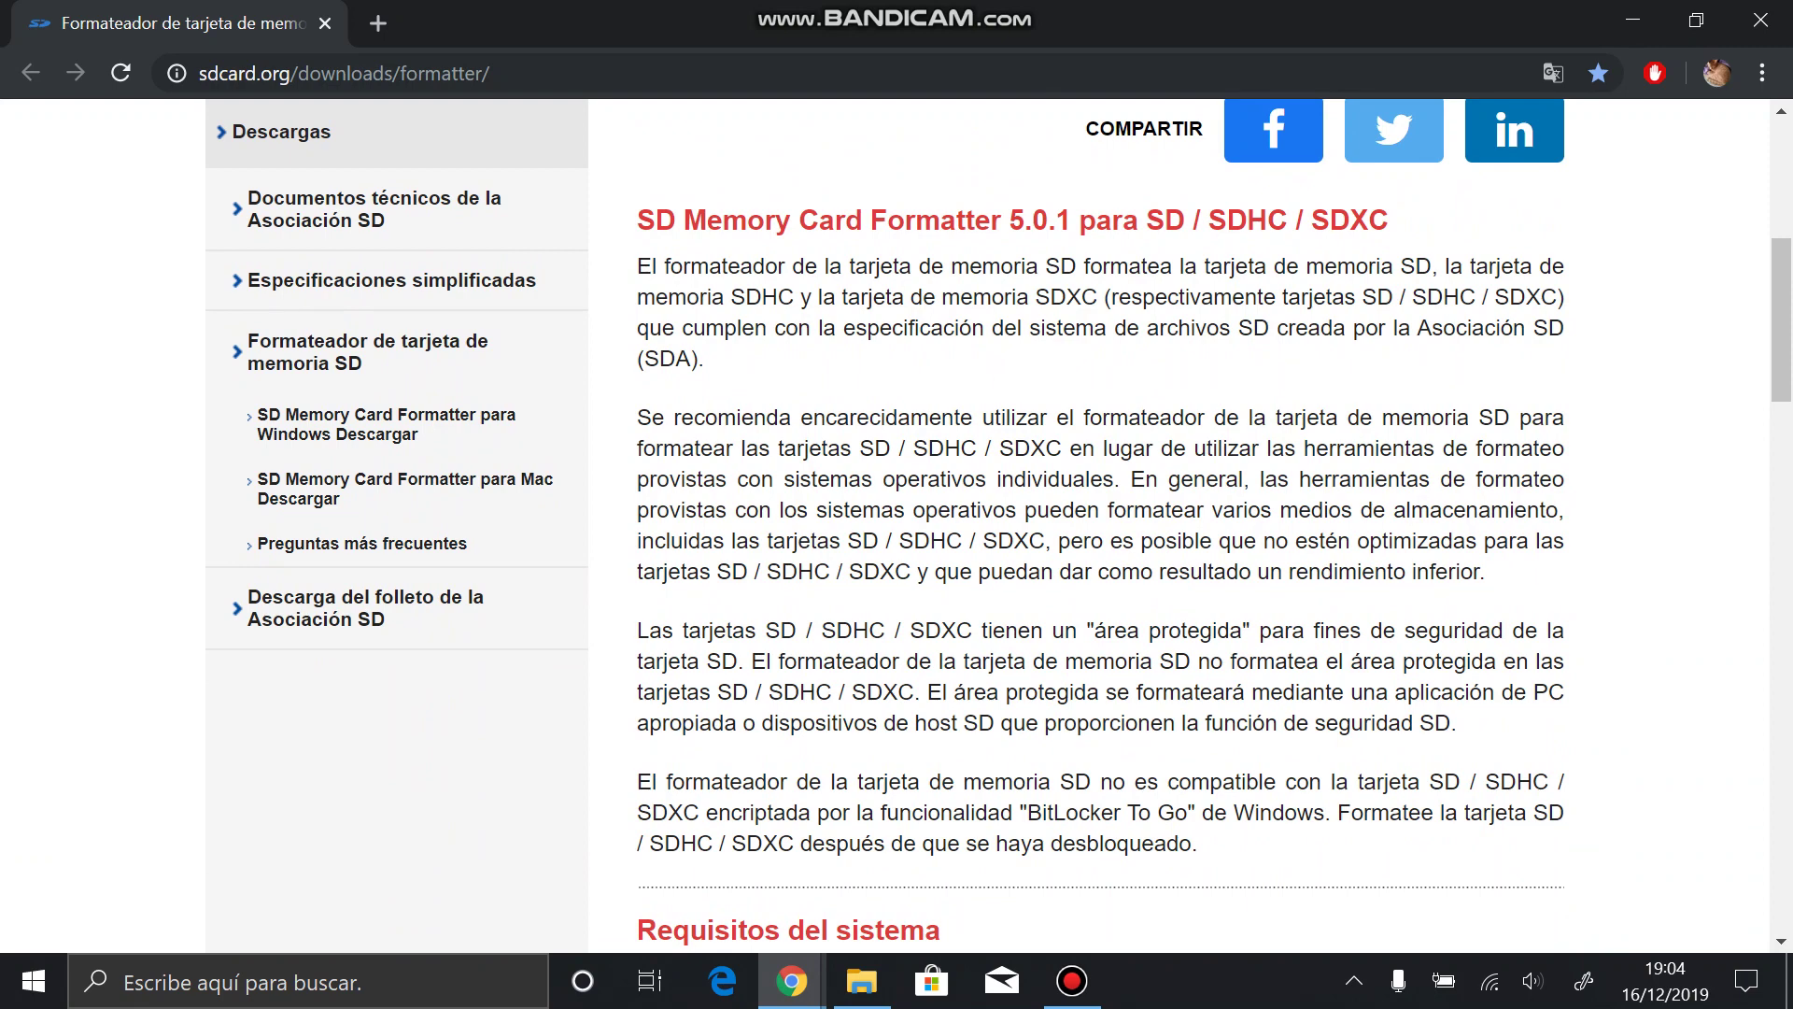
scroll(1000, 527, up, 1)
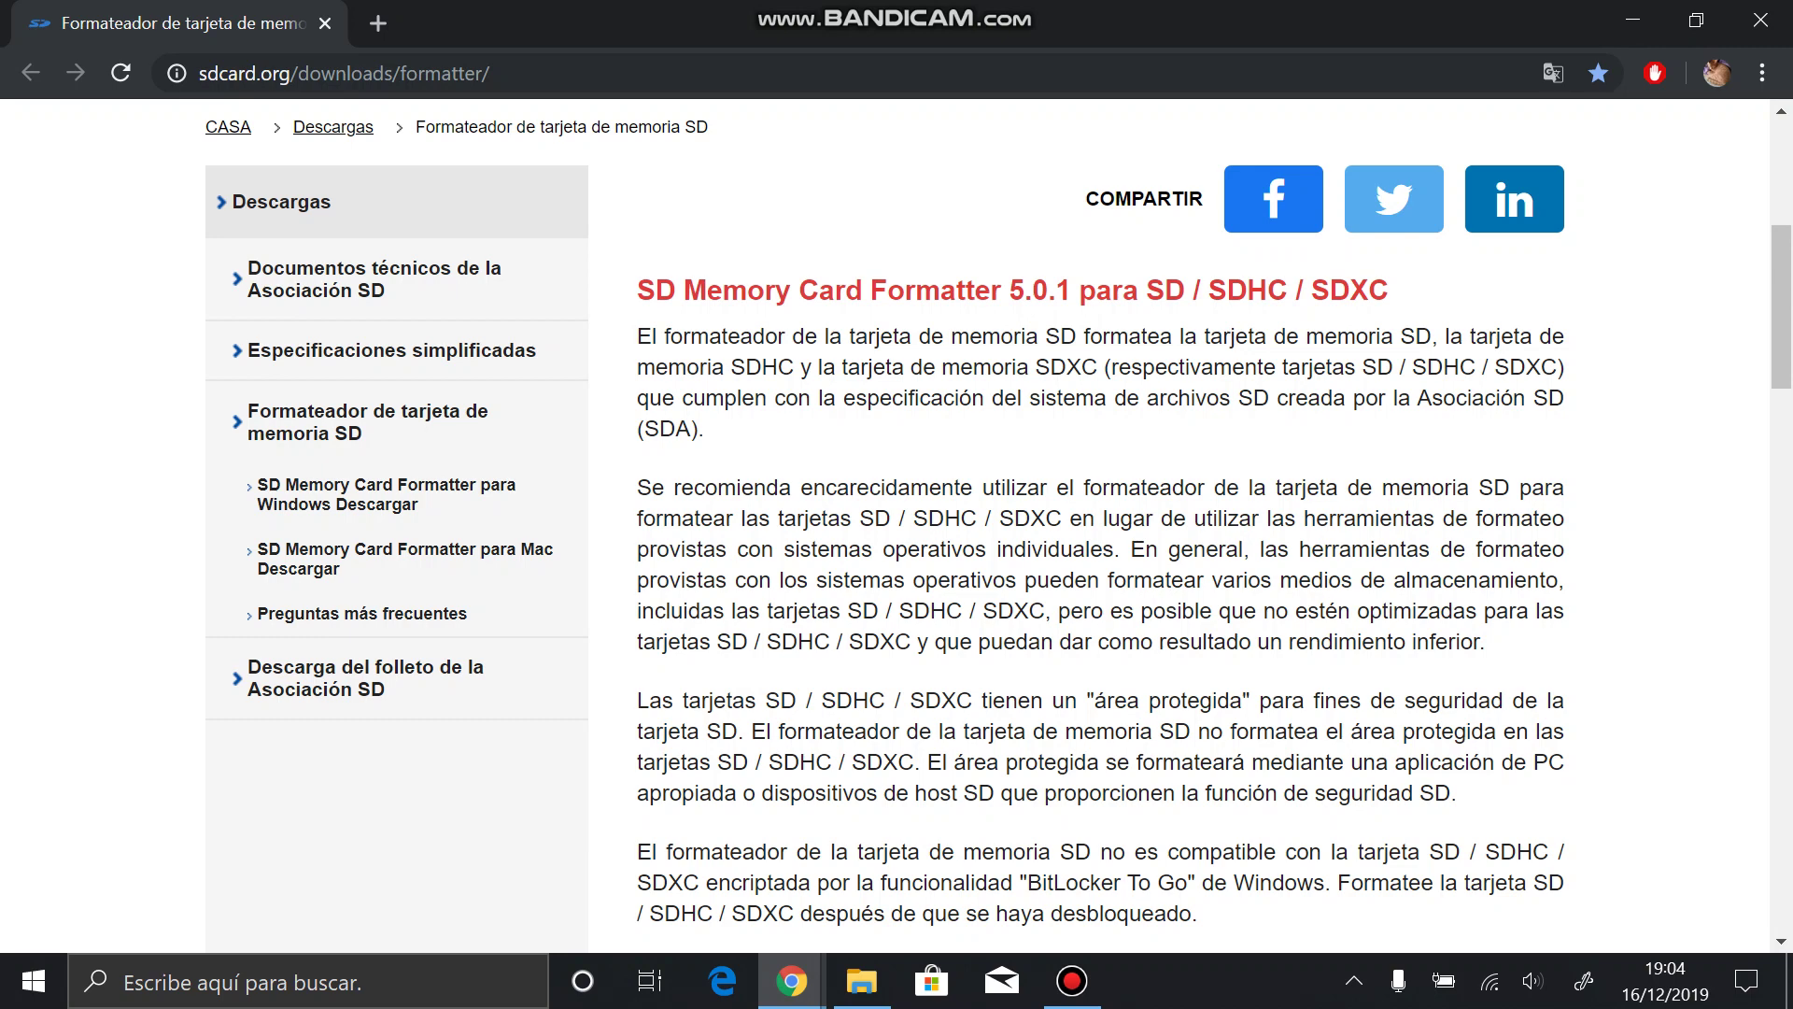
scroll(1101, 523, down, 8)
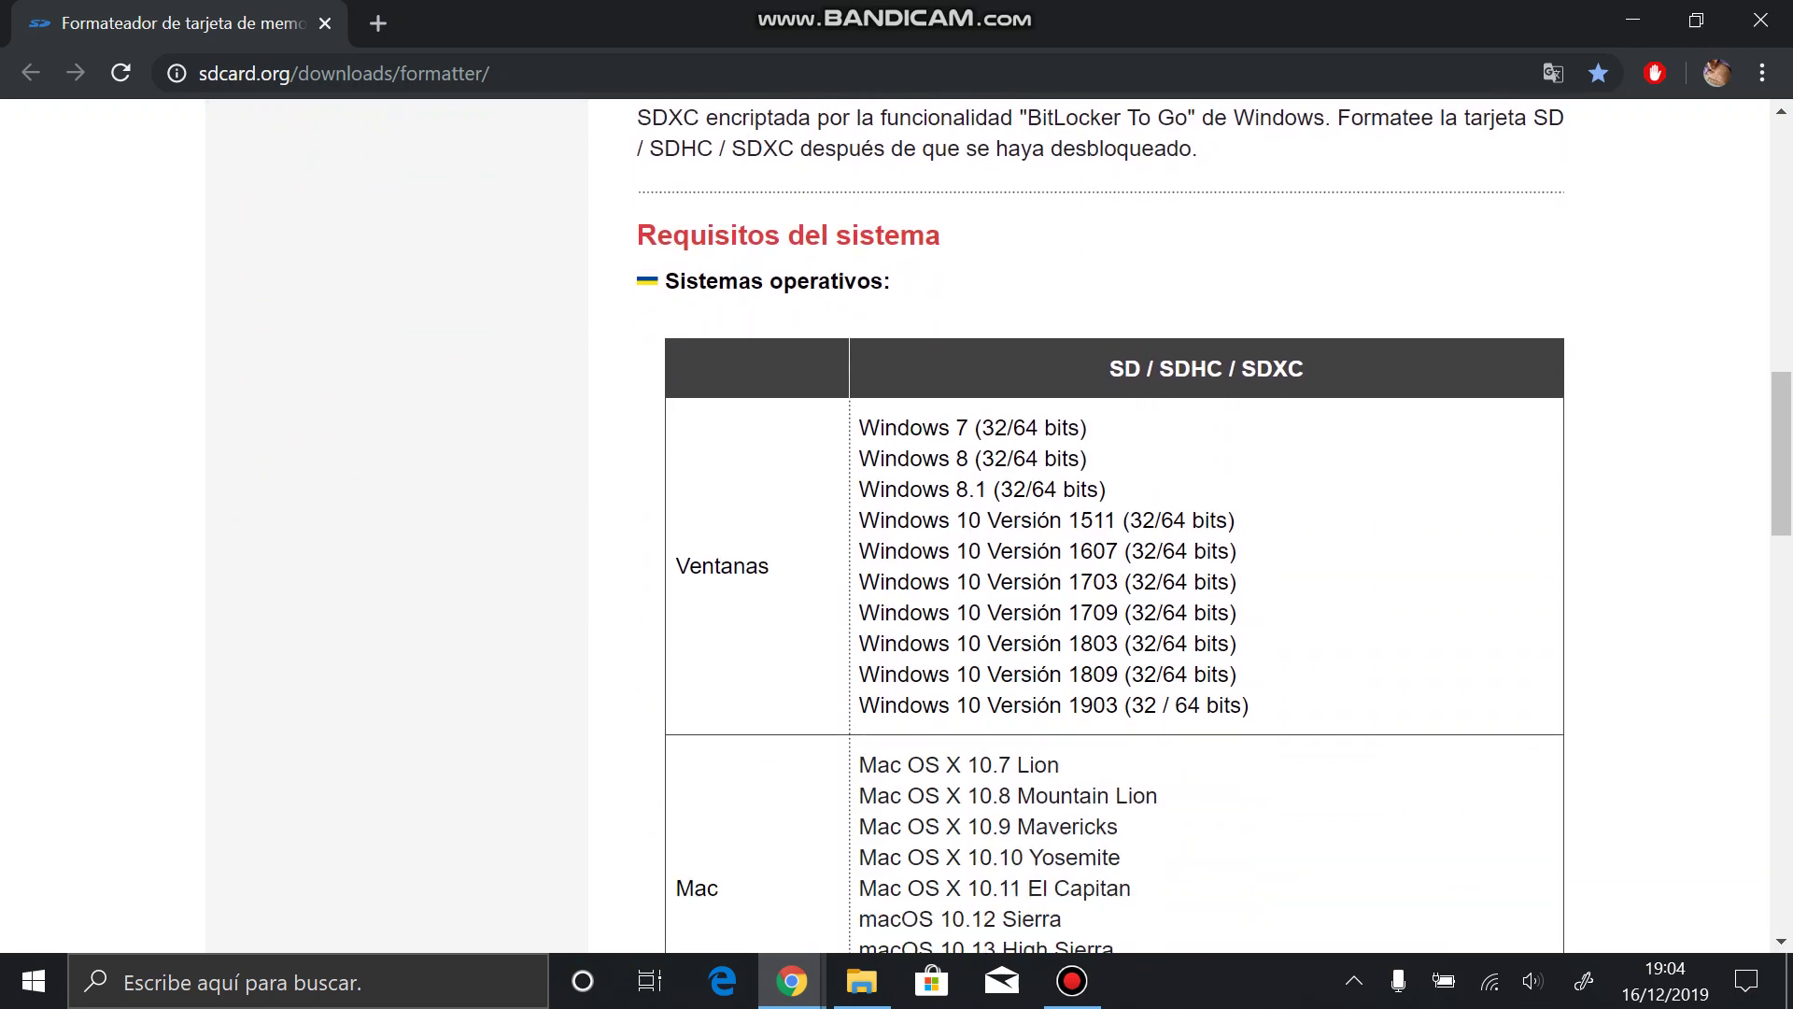
scroll(1101, 523, down, 11)
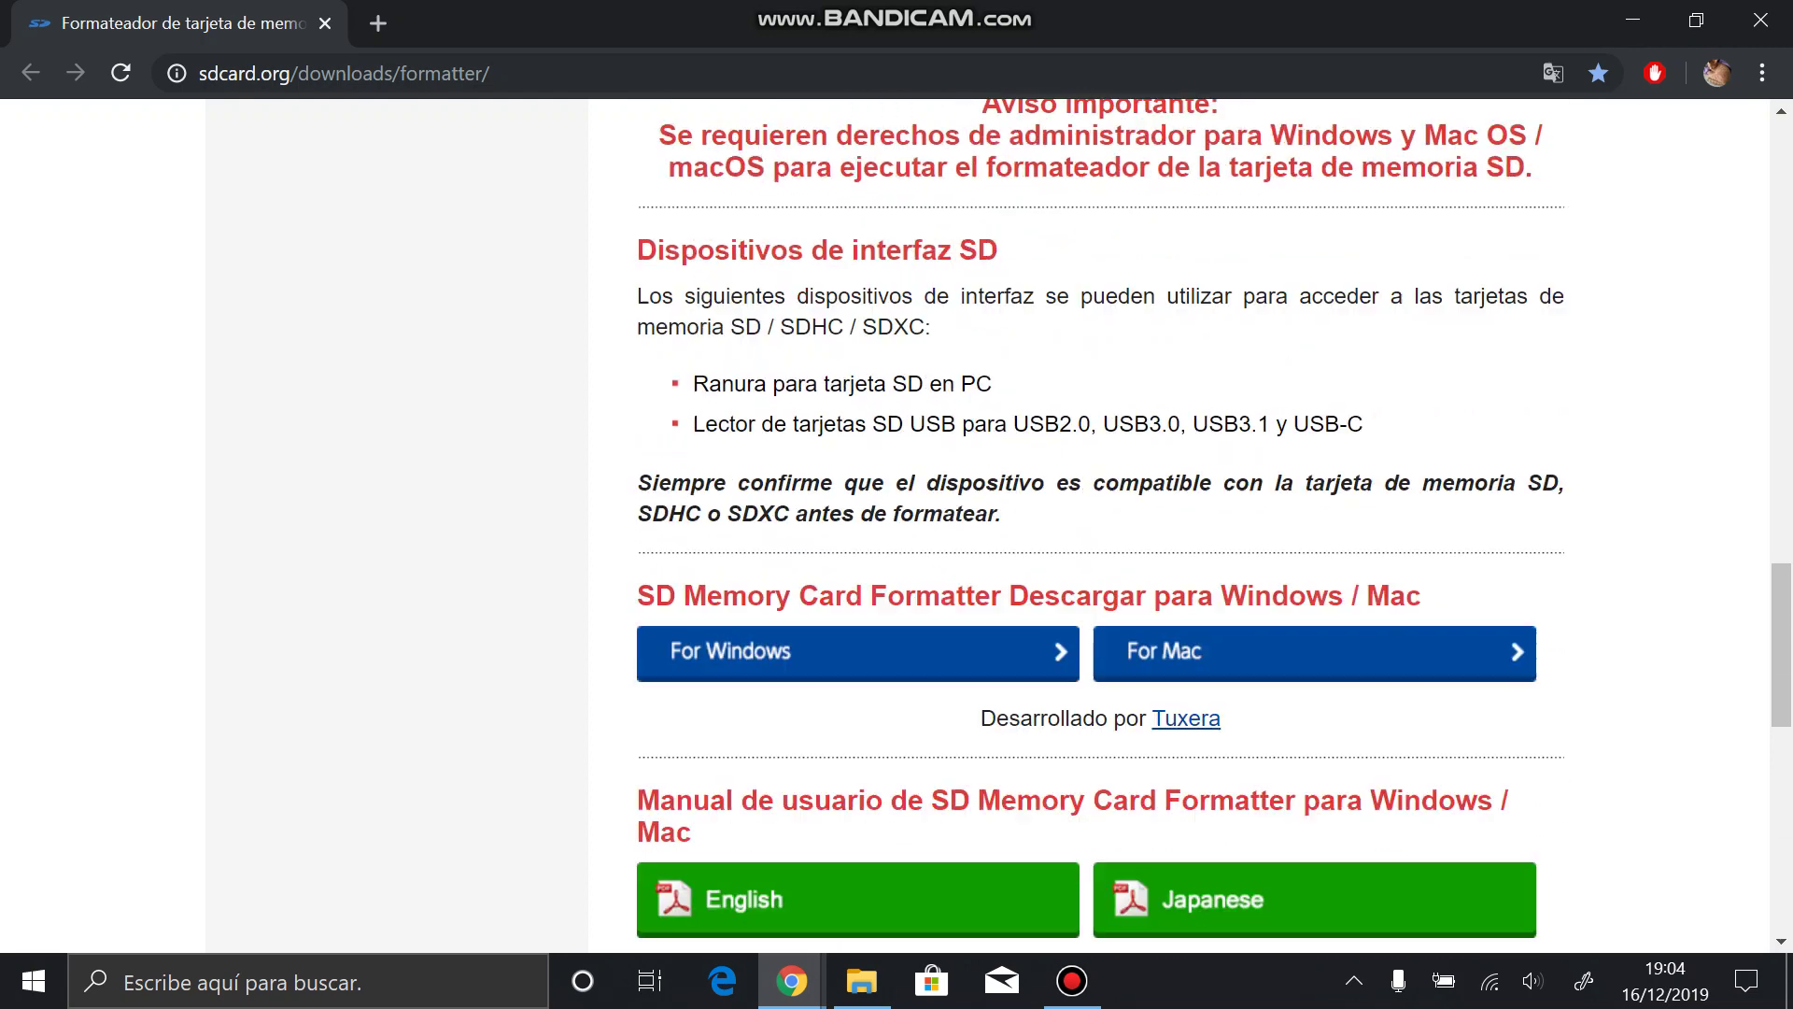
scroll(858, 559, down, 1)
click(857, 558)
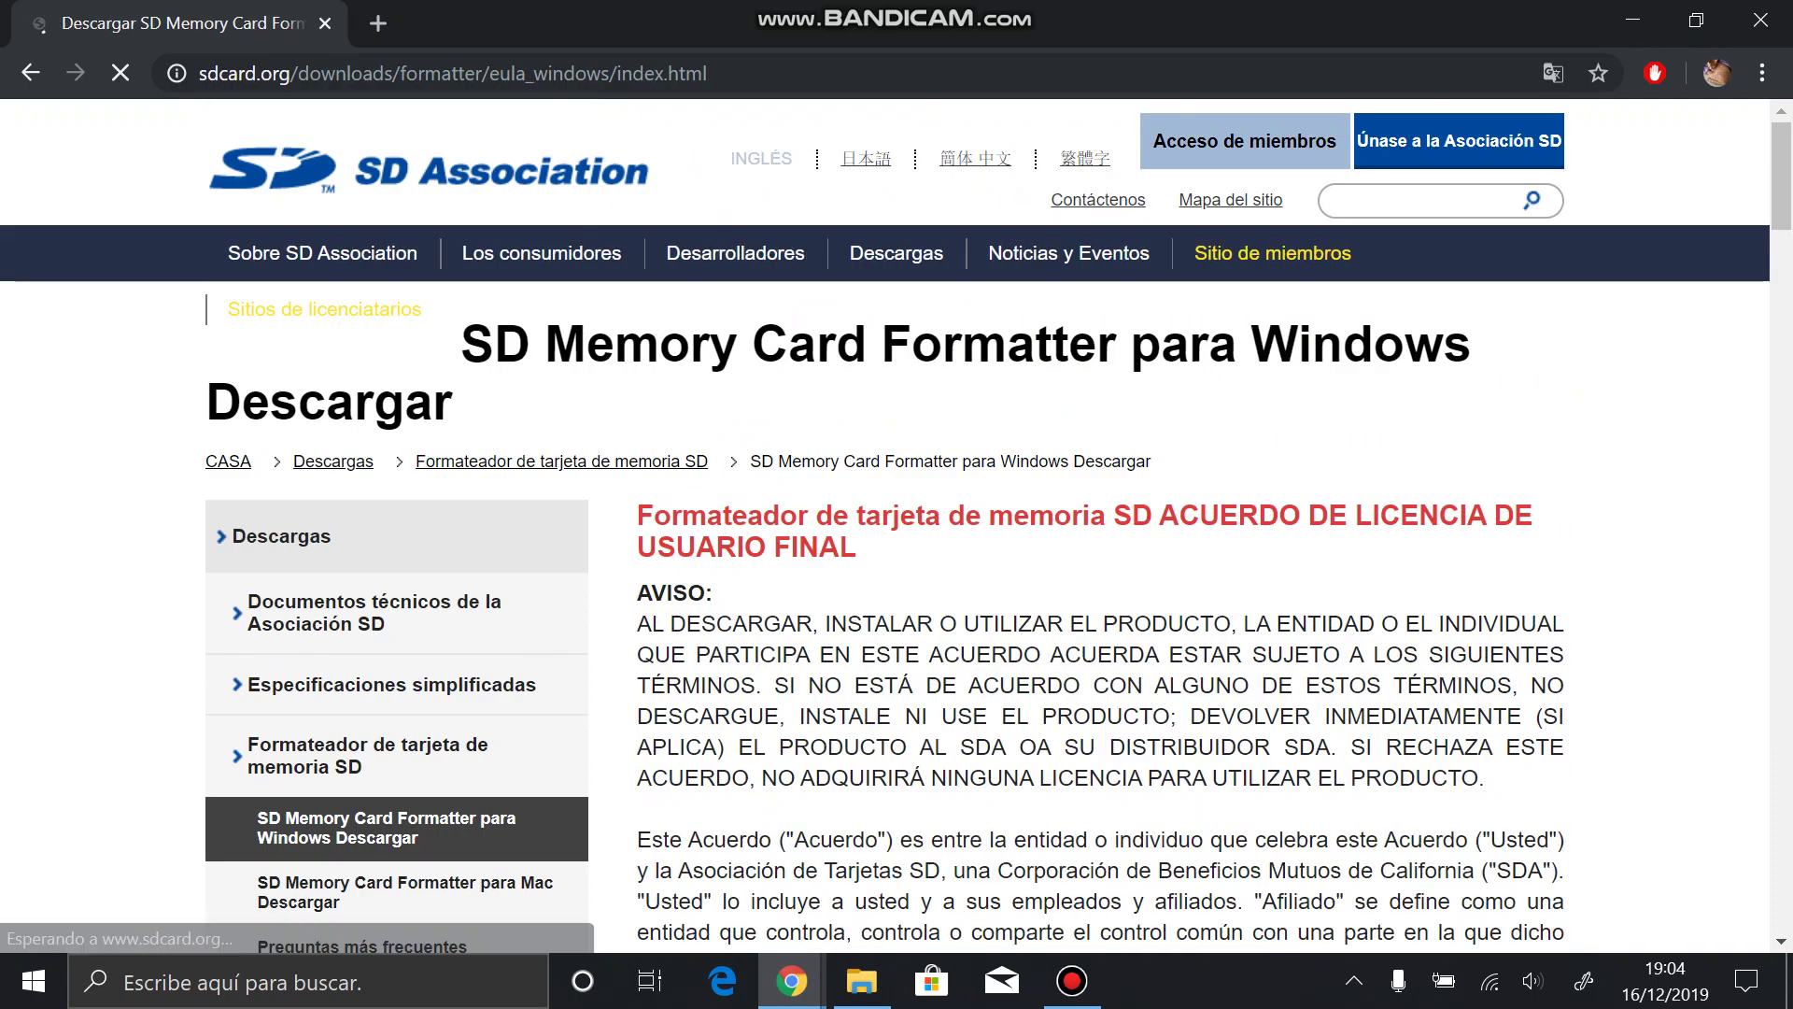
- Accept the end user license agreement for SD Memory Card Formatter to download the Windows zip file
scroll(897, 523, down, 9)
scroll(1112, 523, down, 20)
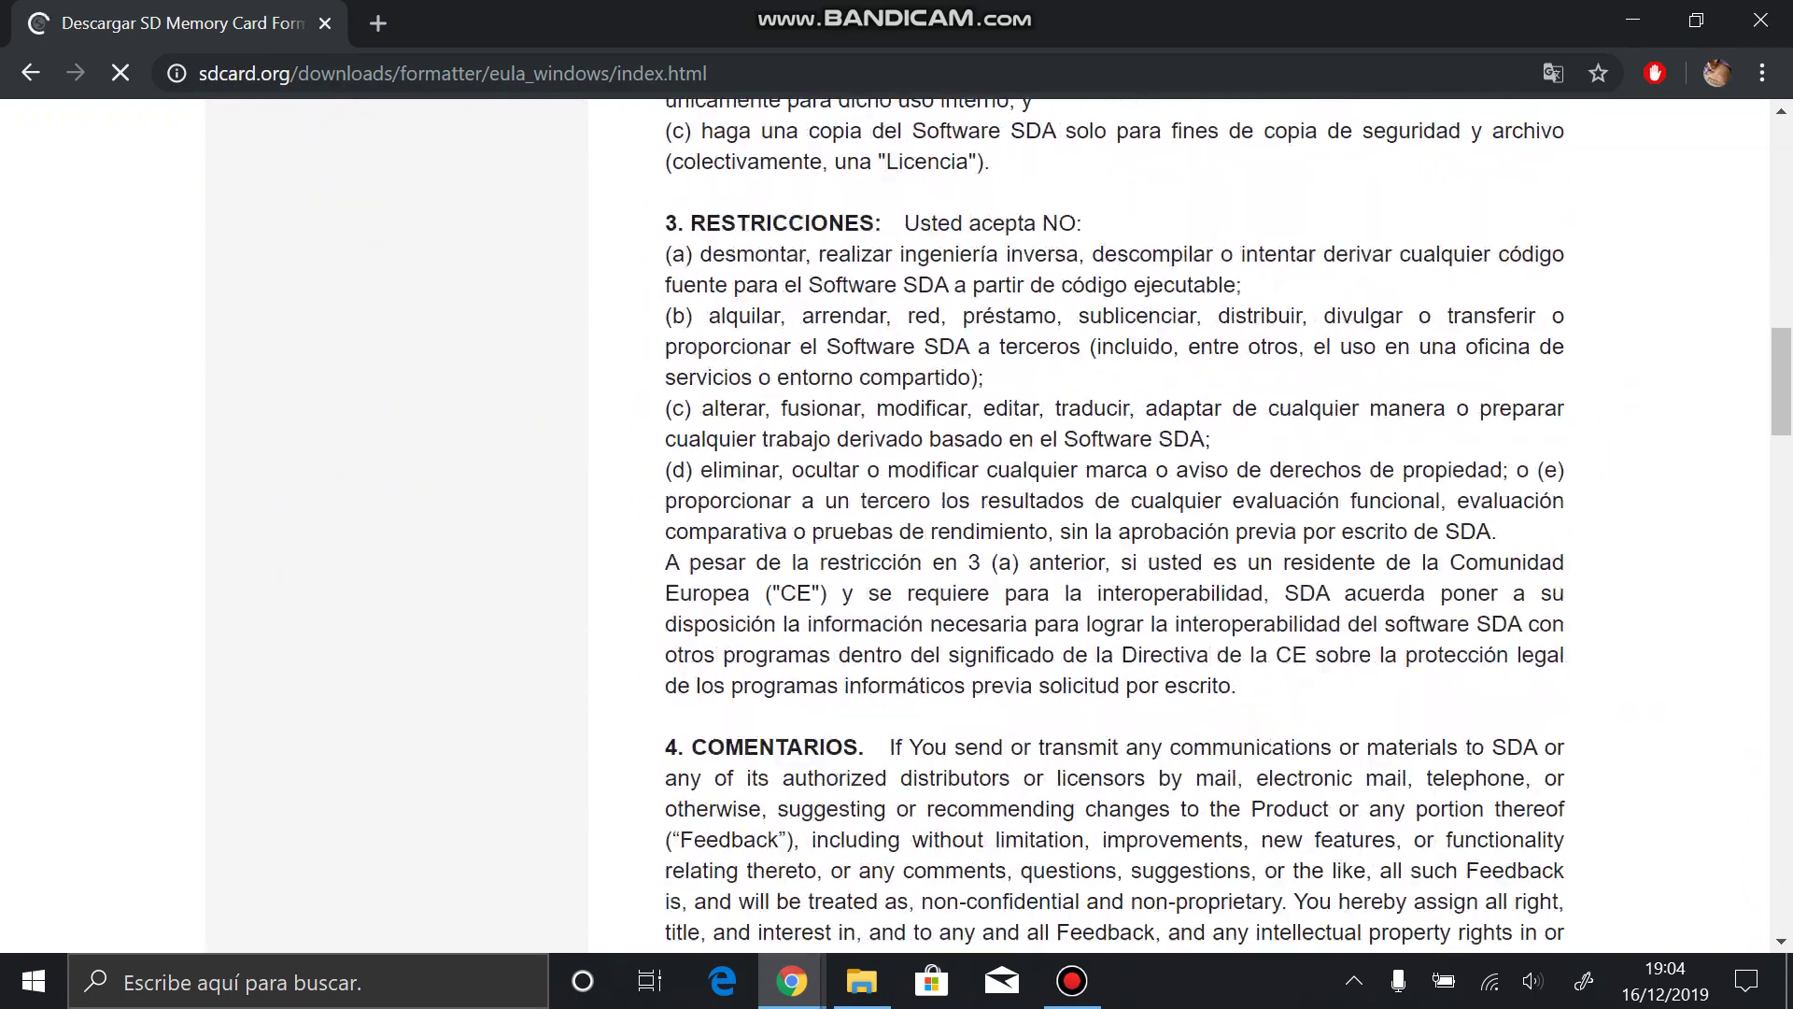
scroll(1111, 523, down, 20)
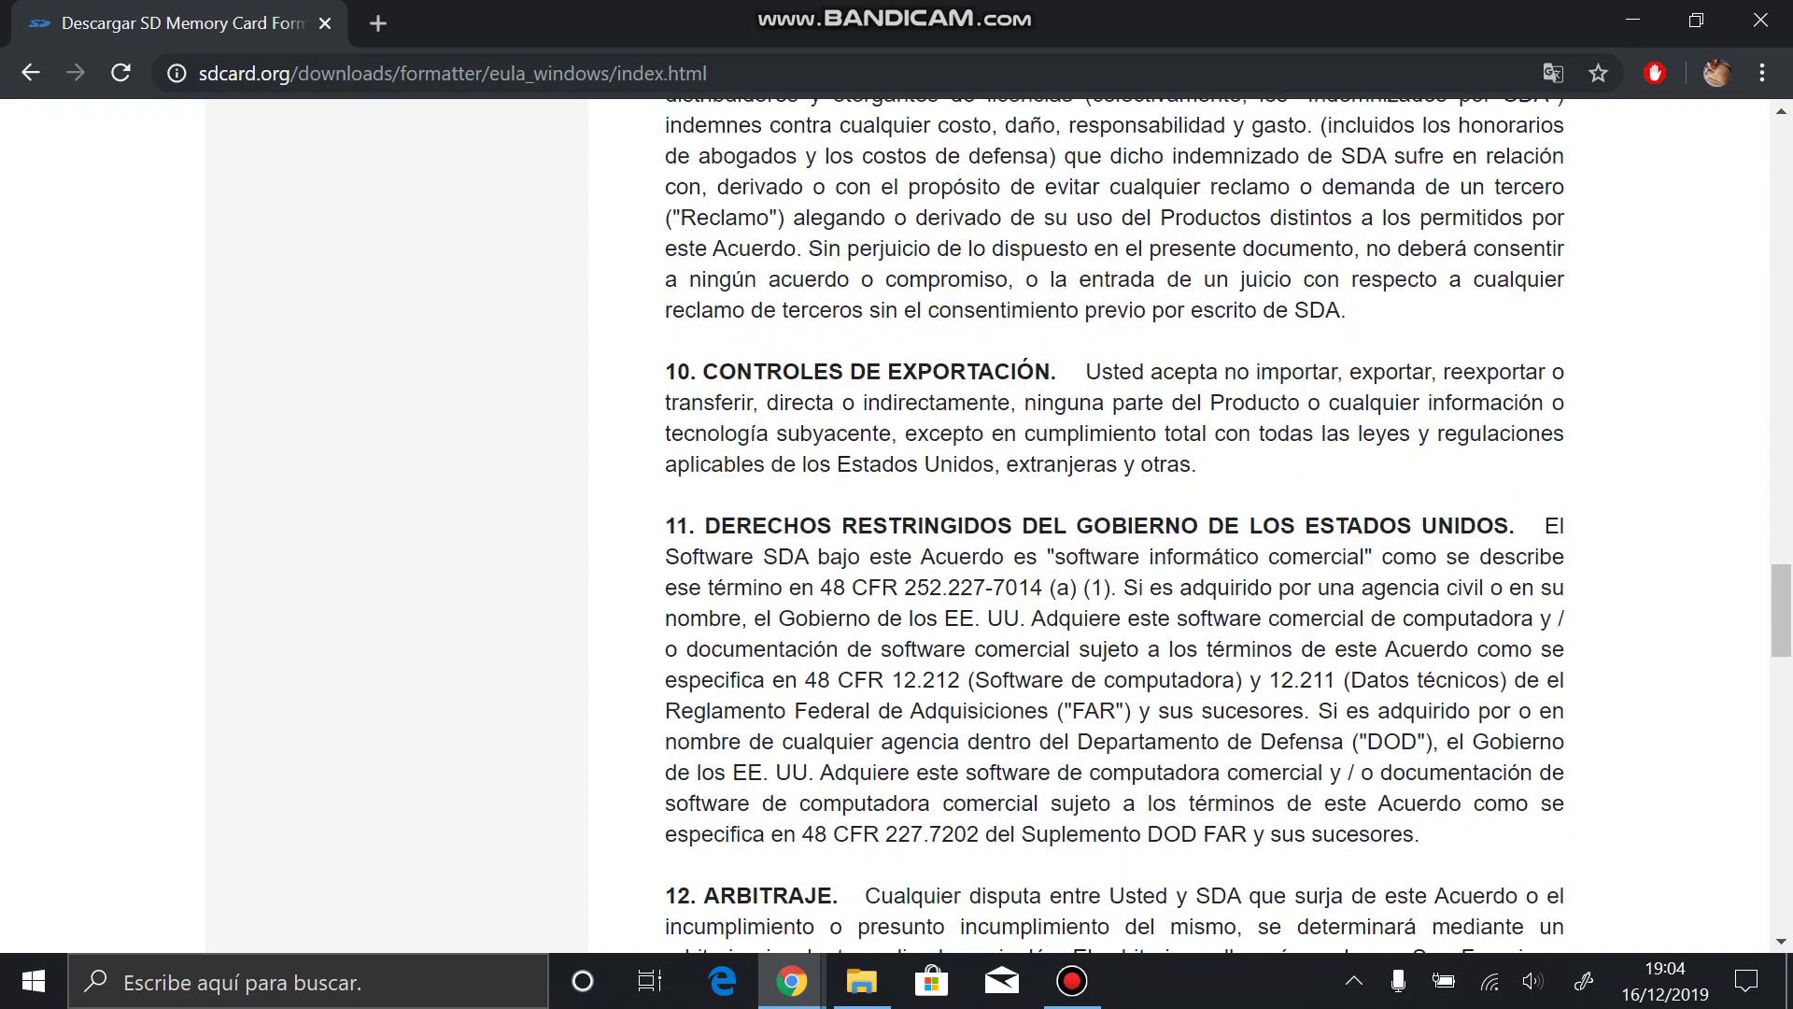
scroll(1111, 523, down, 5)
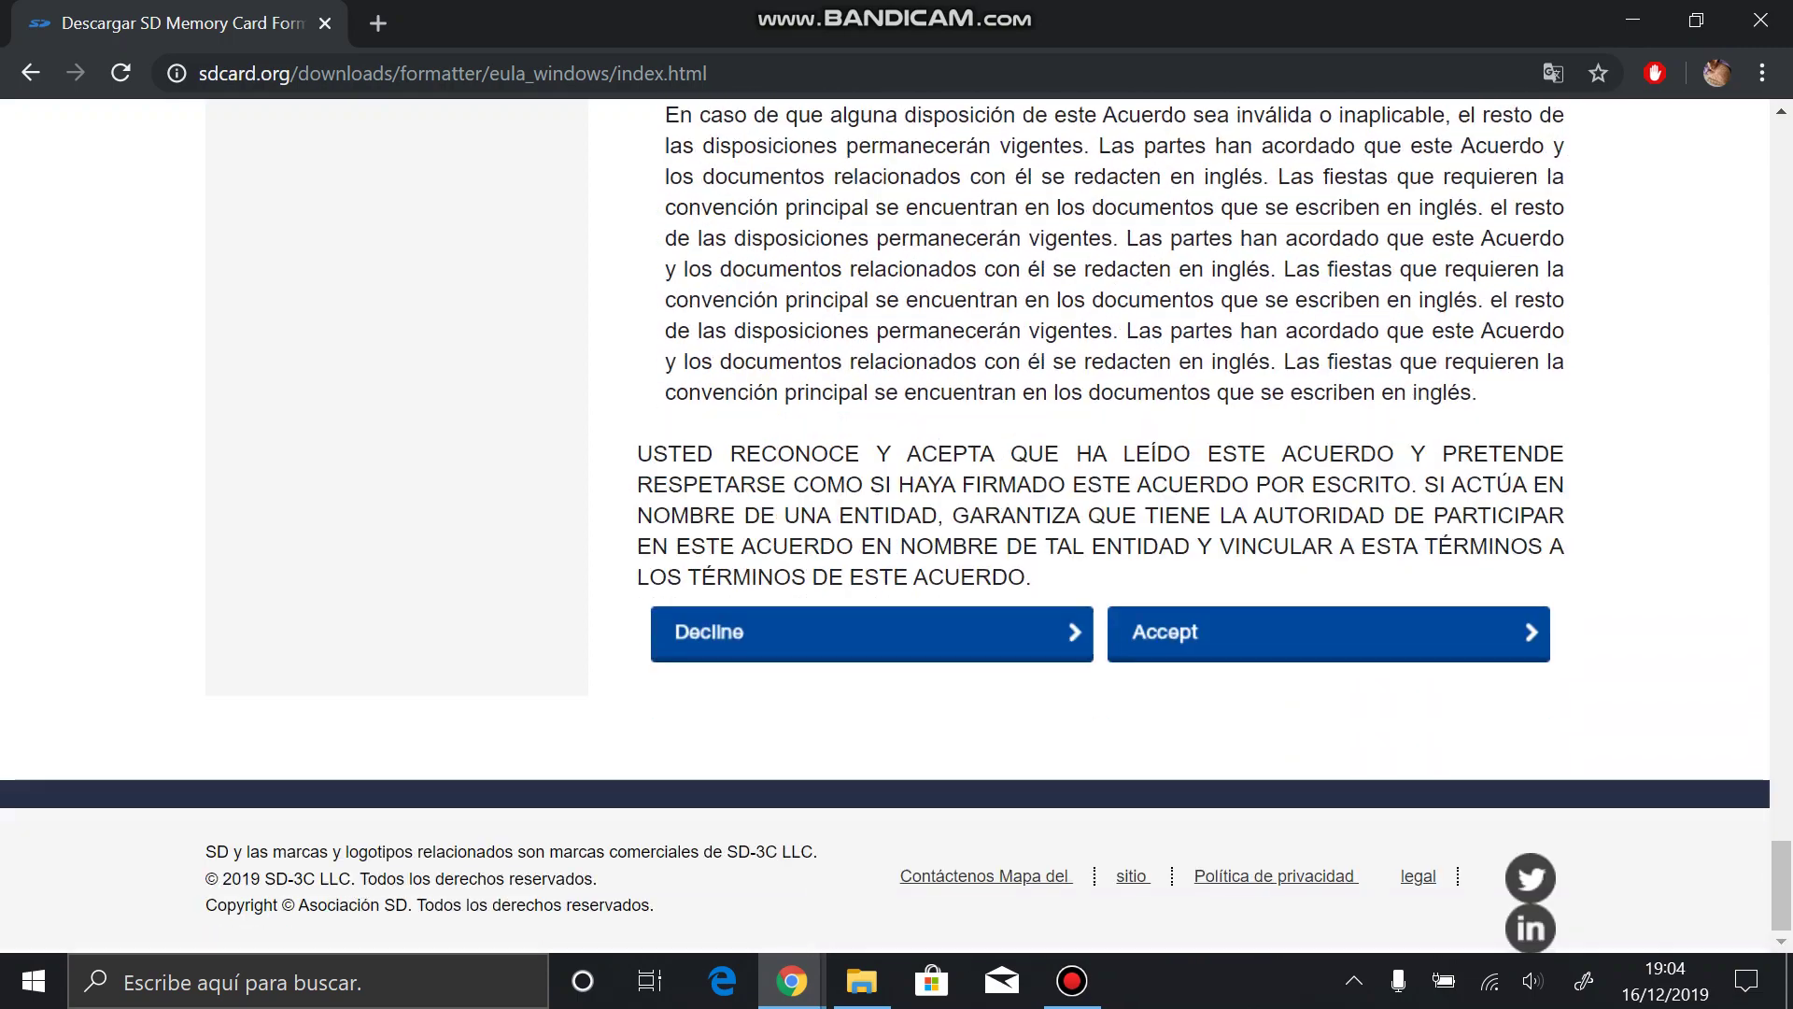
click(1329, 633)
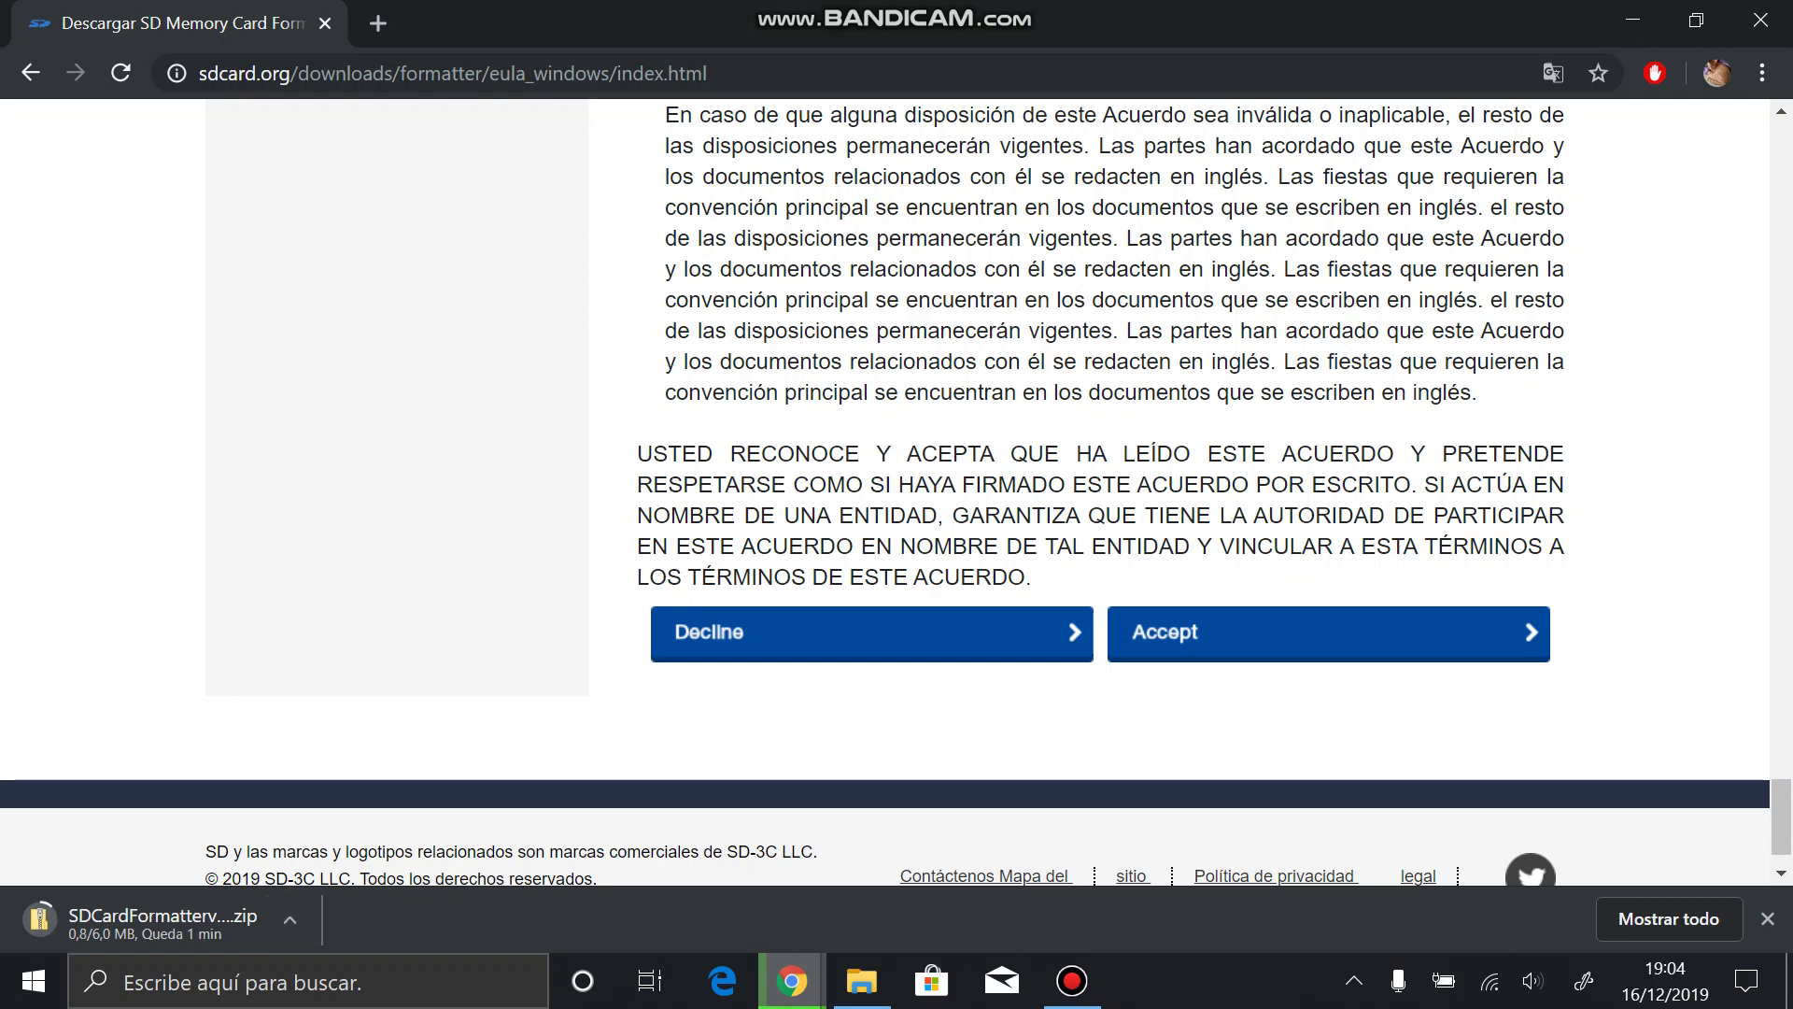
- Open the downloaded SDCardFormatterv5_WinEN archive and run SD Card Formatter 5.0.1 Setup without extracting the files
click(1072, 980)
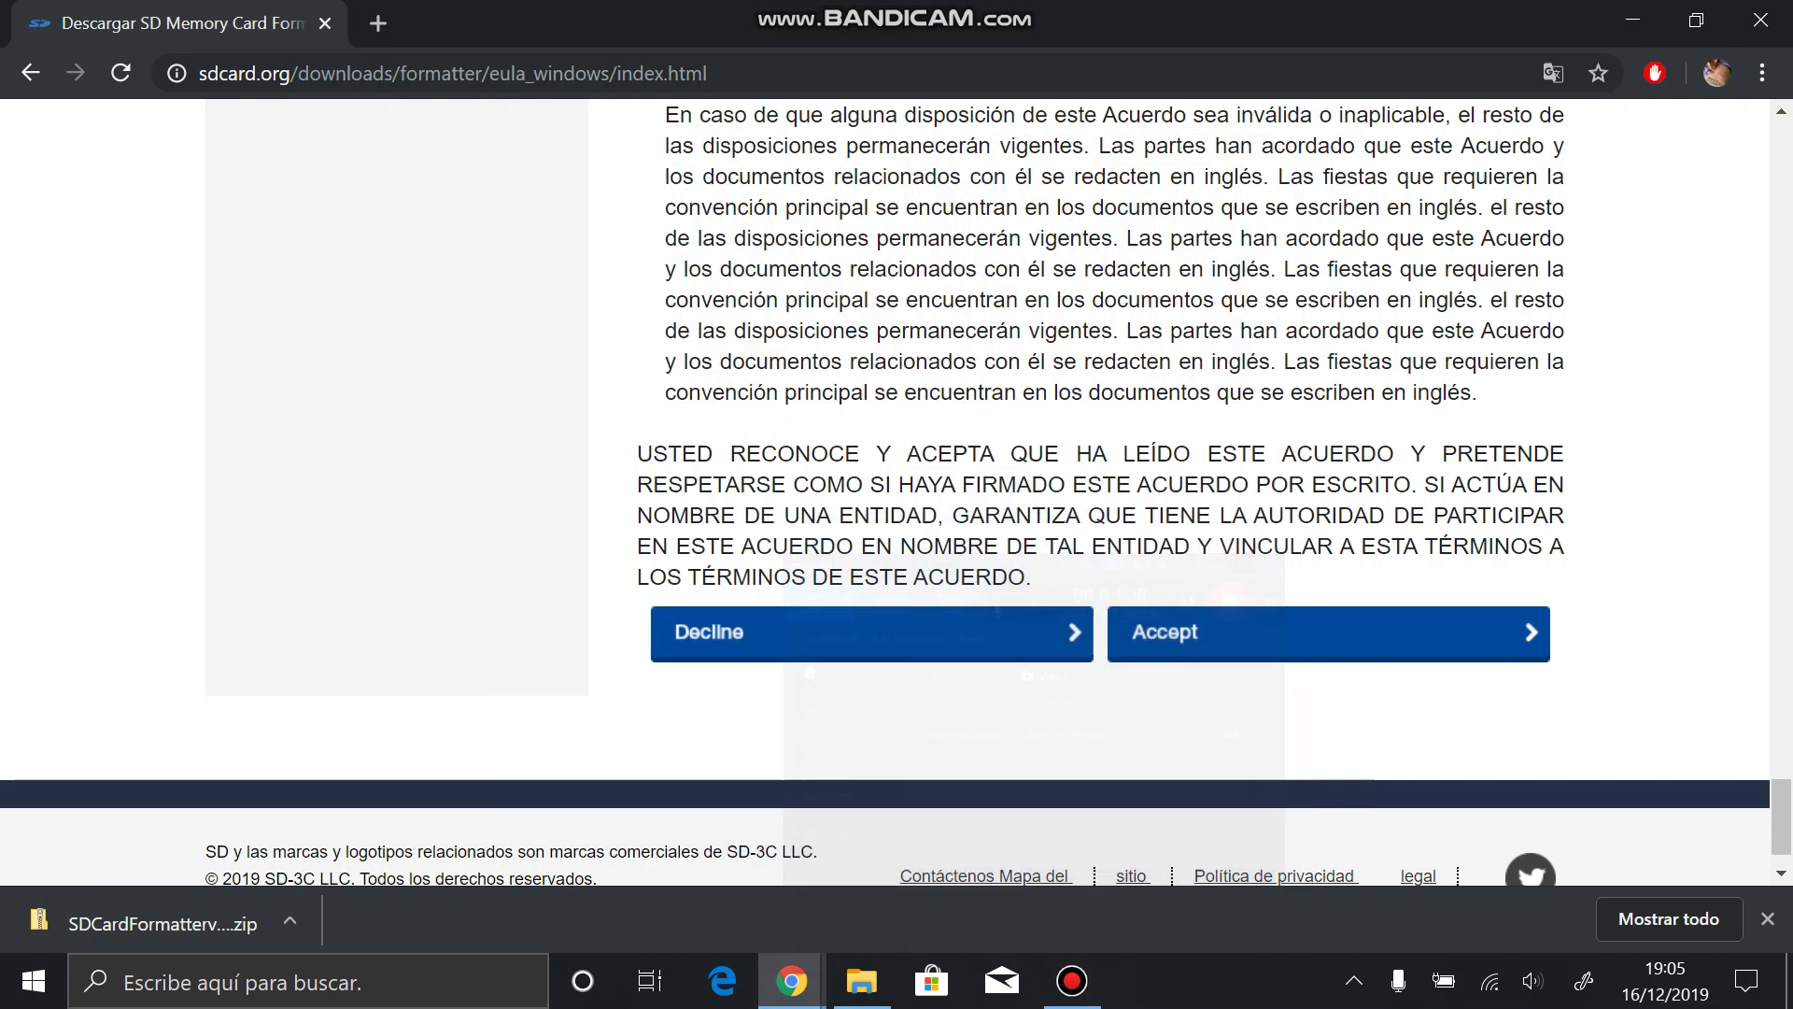
click(1292, 150)
click(159, 923)
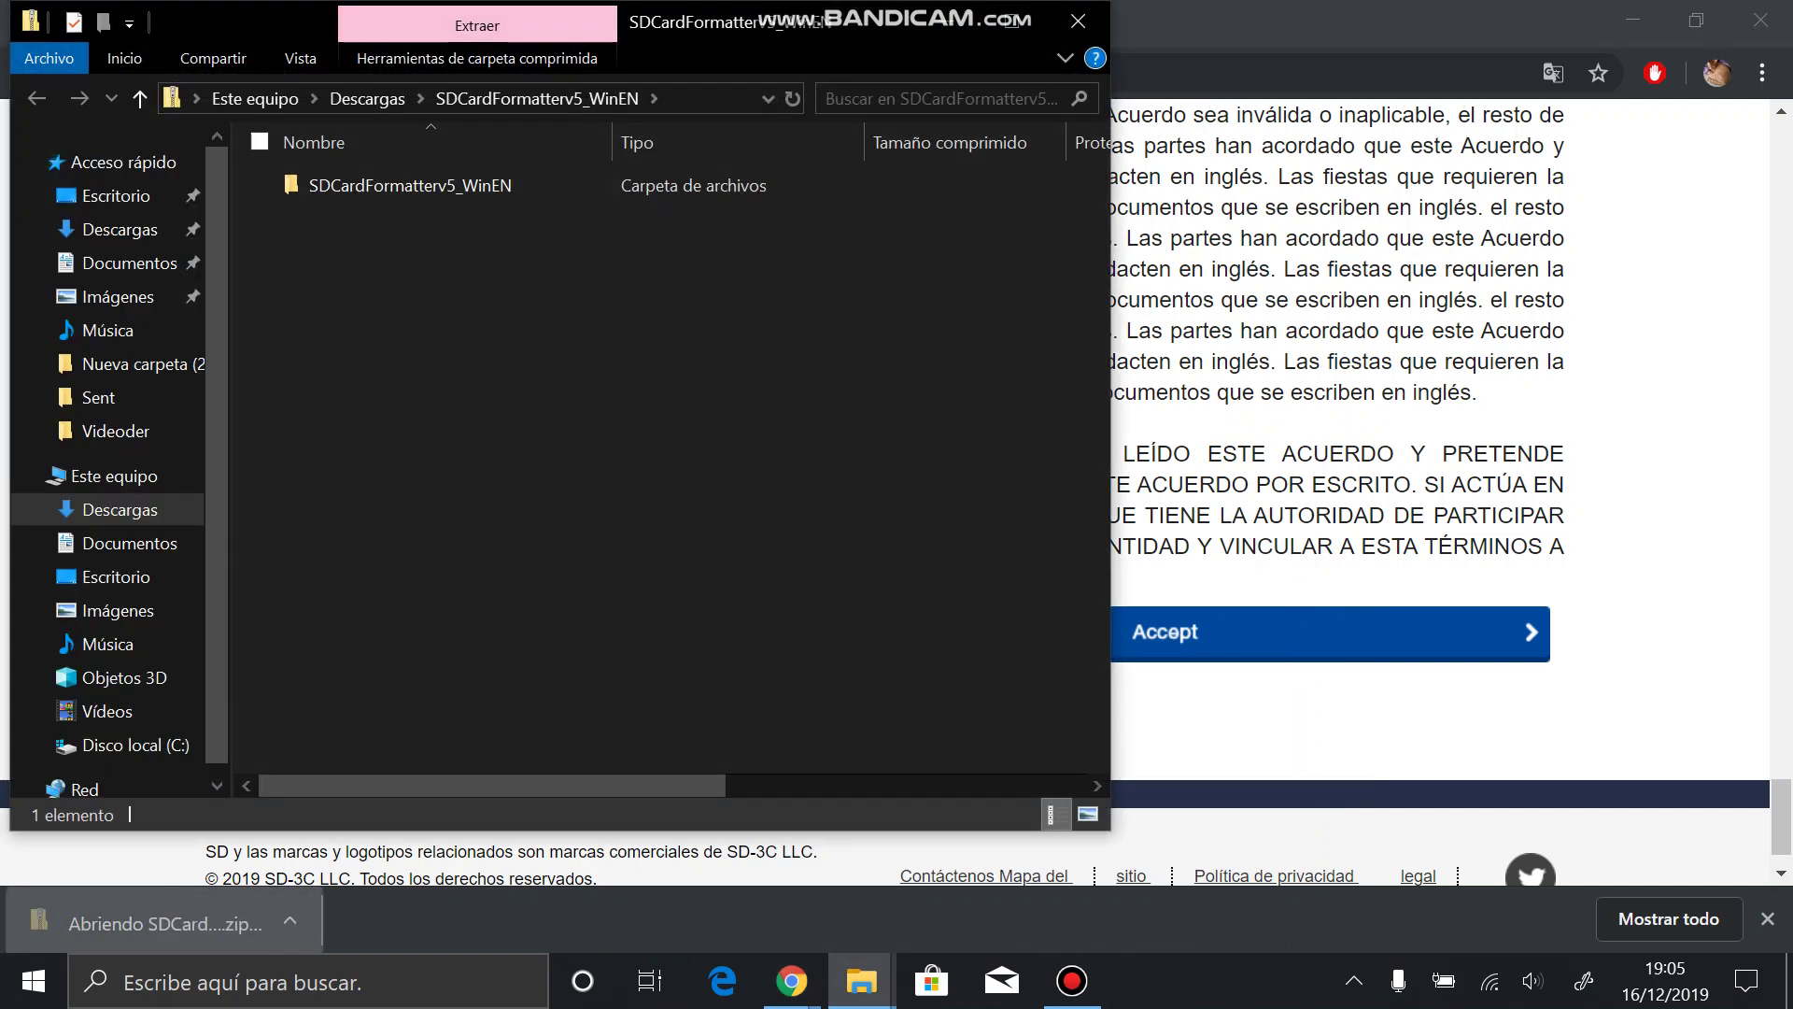
double_click(410, 185)
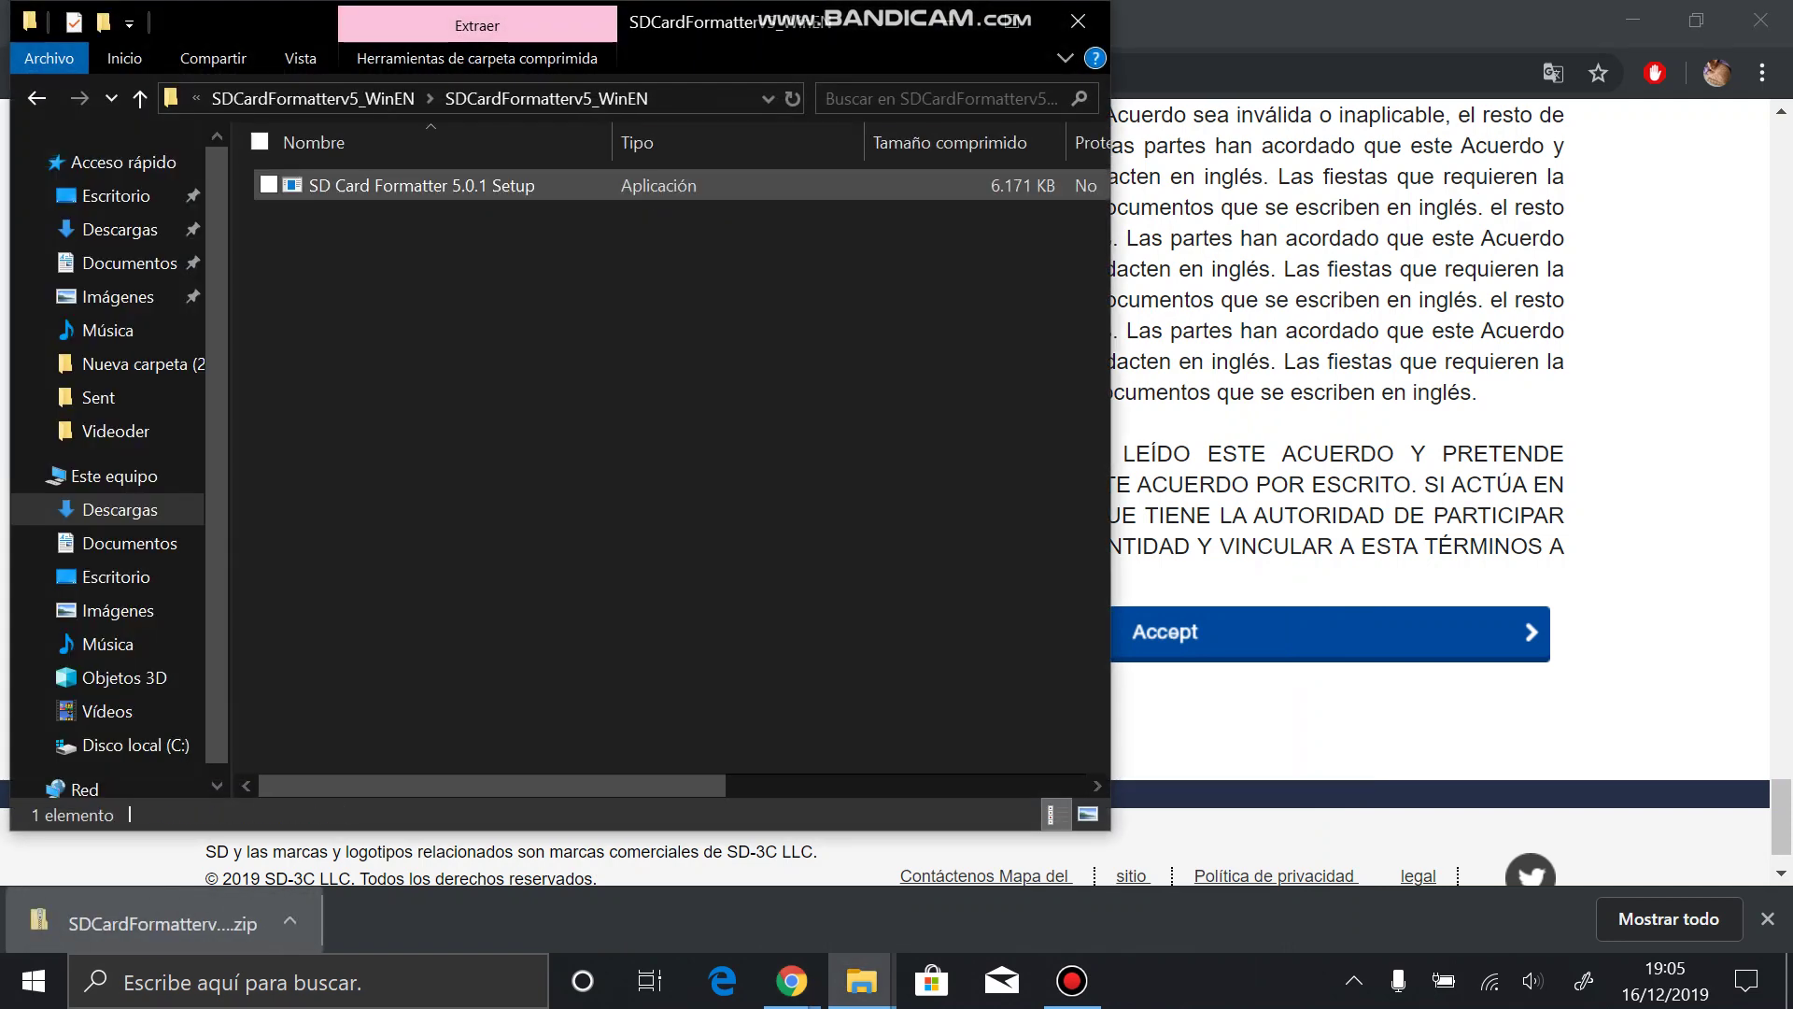
double_click(411, 185)
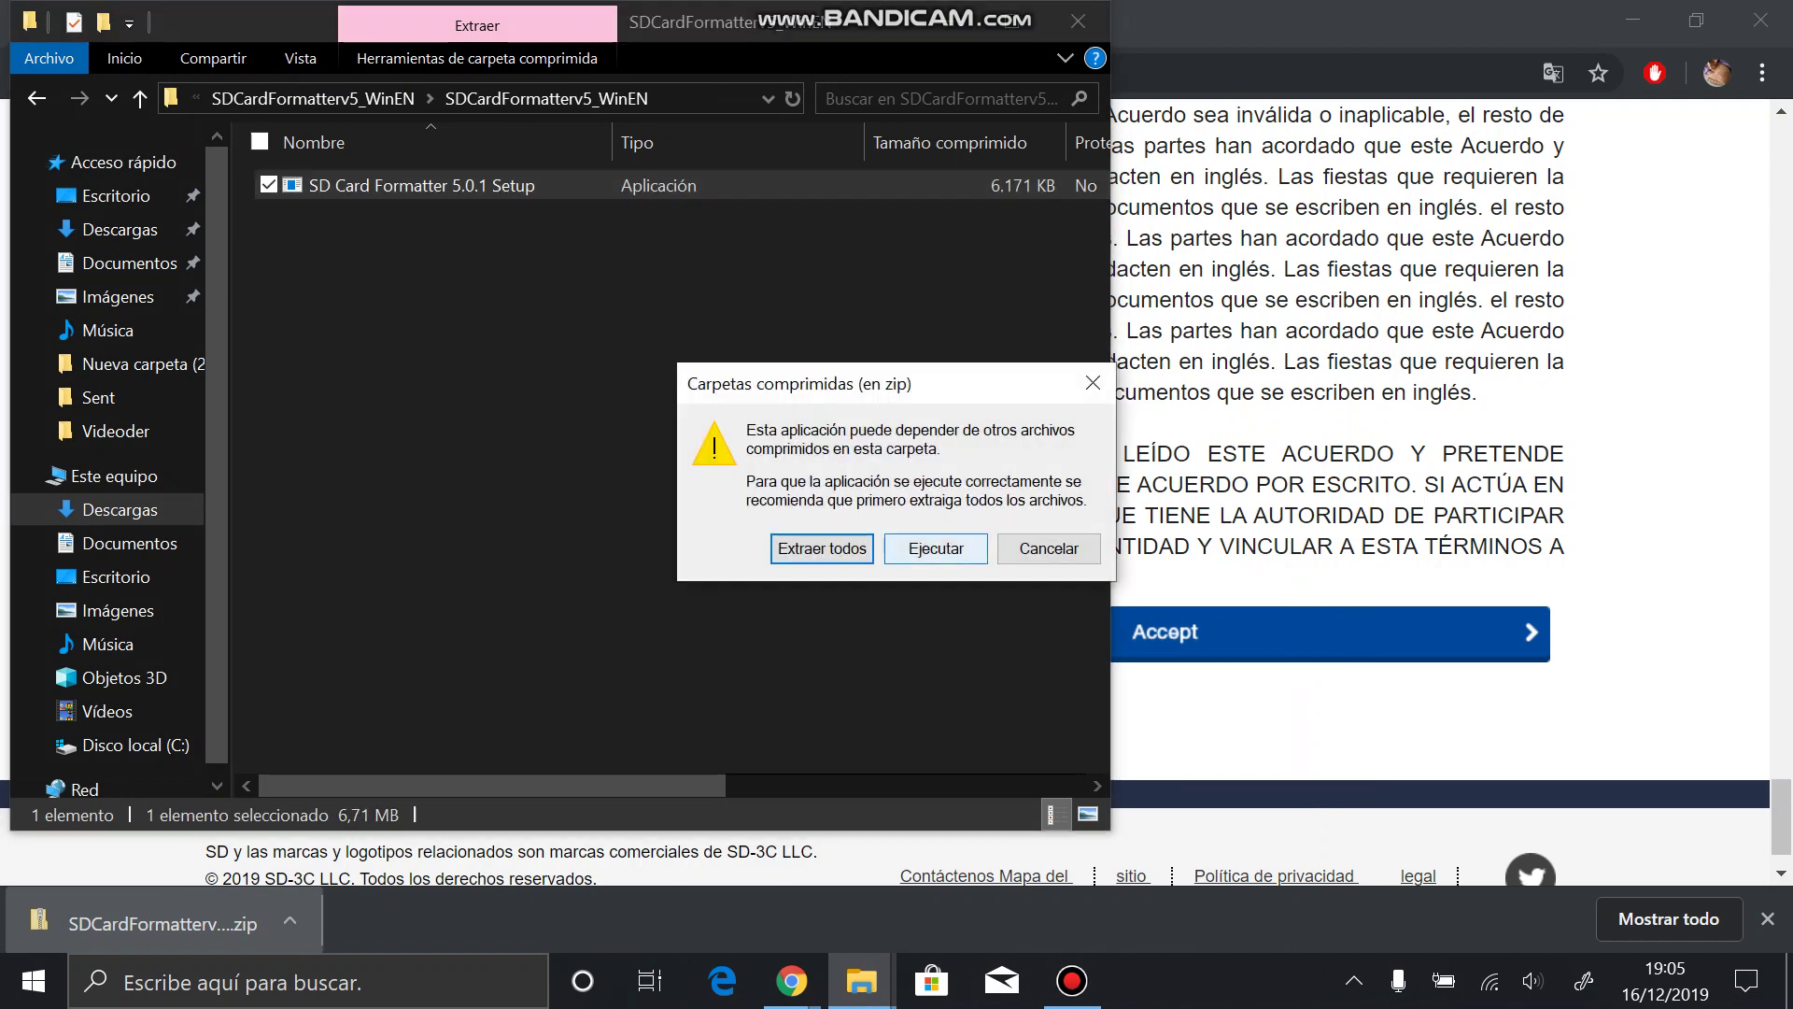
click(936, 548)
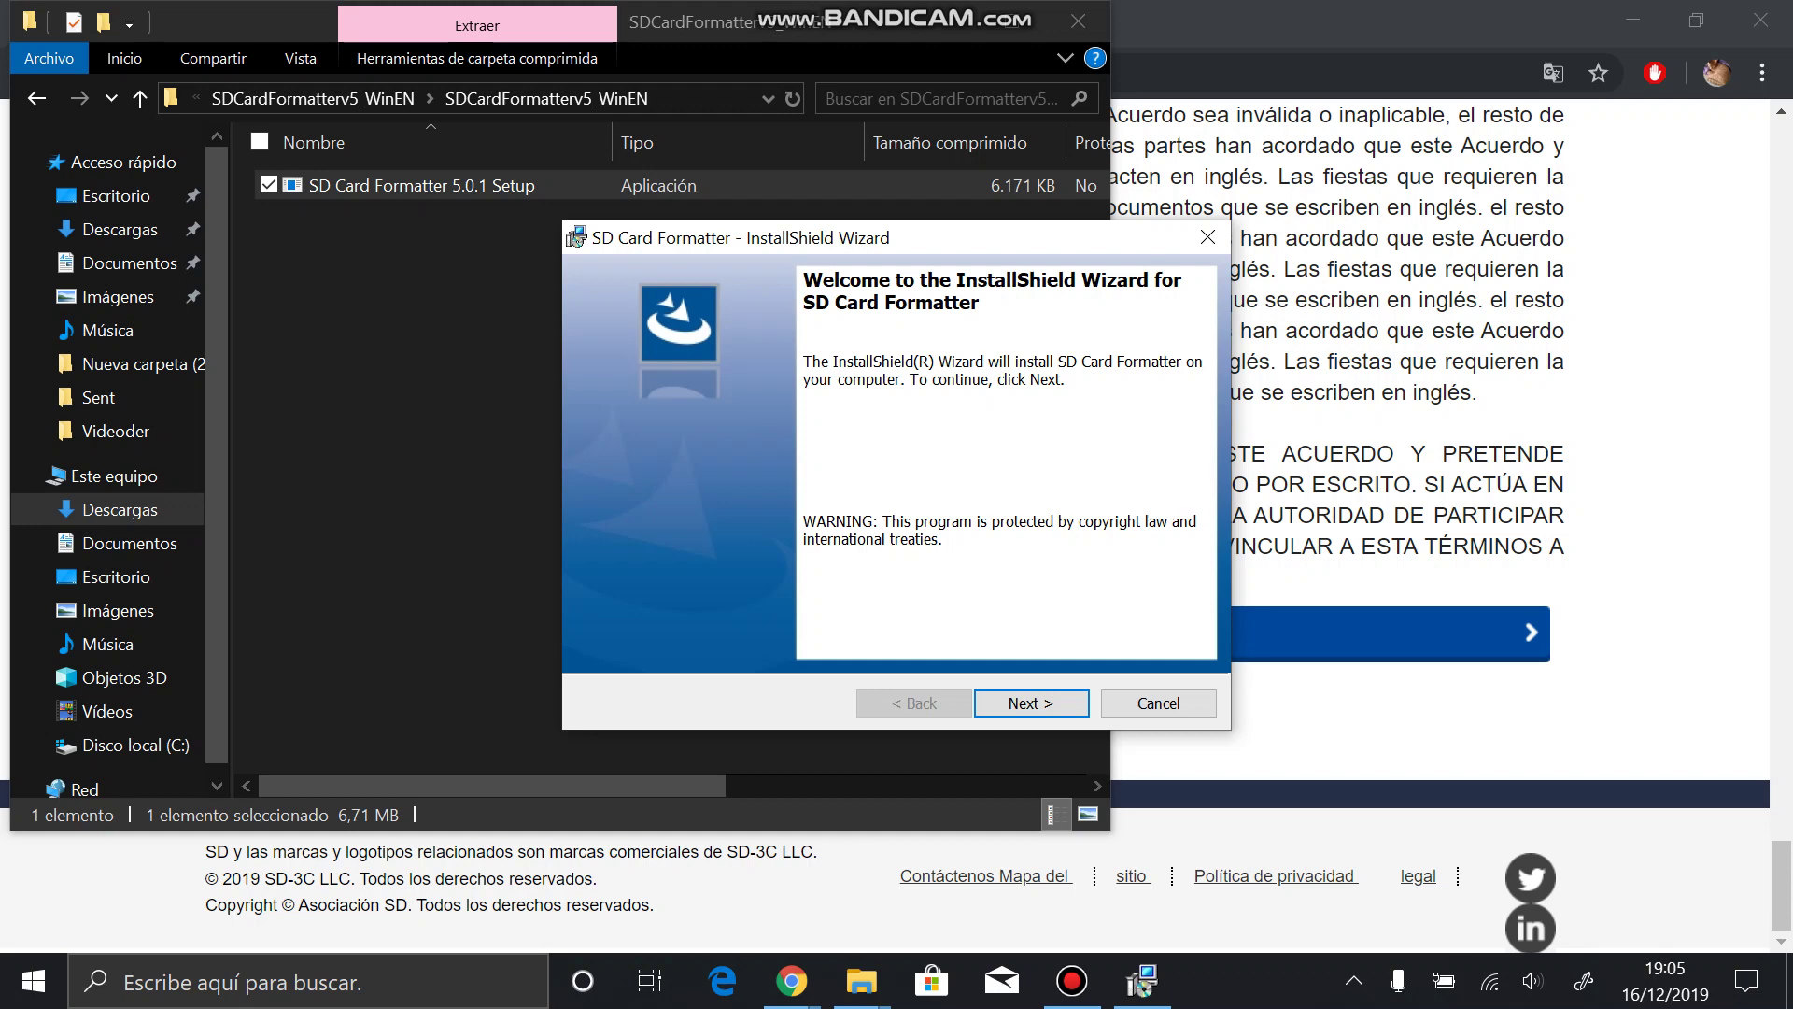
- Accept the license terms in the setup wizard and install SD Card Formatter with the typical settings
key(Return)
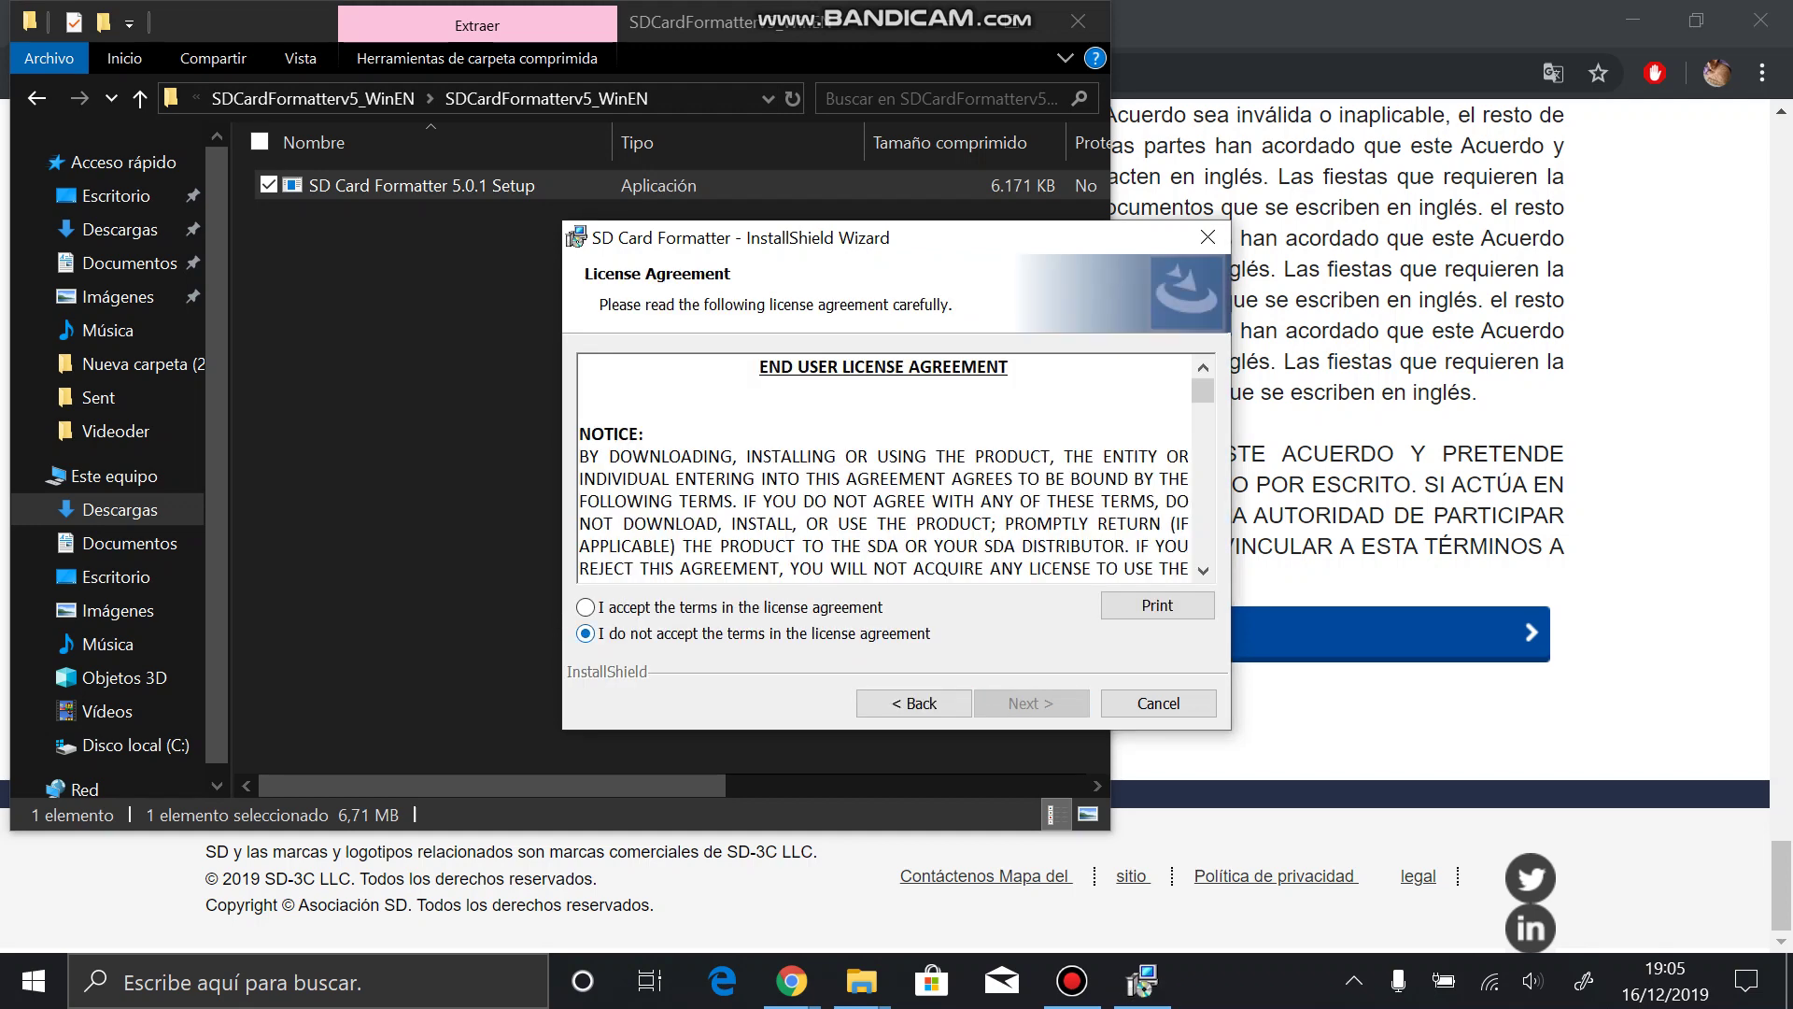
click(585, 606)
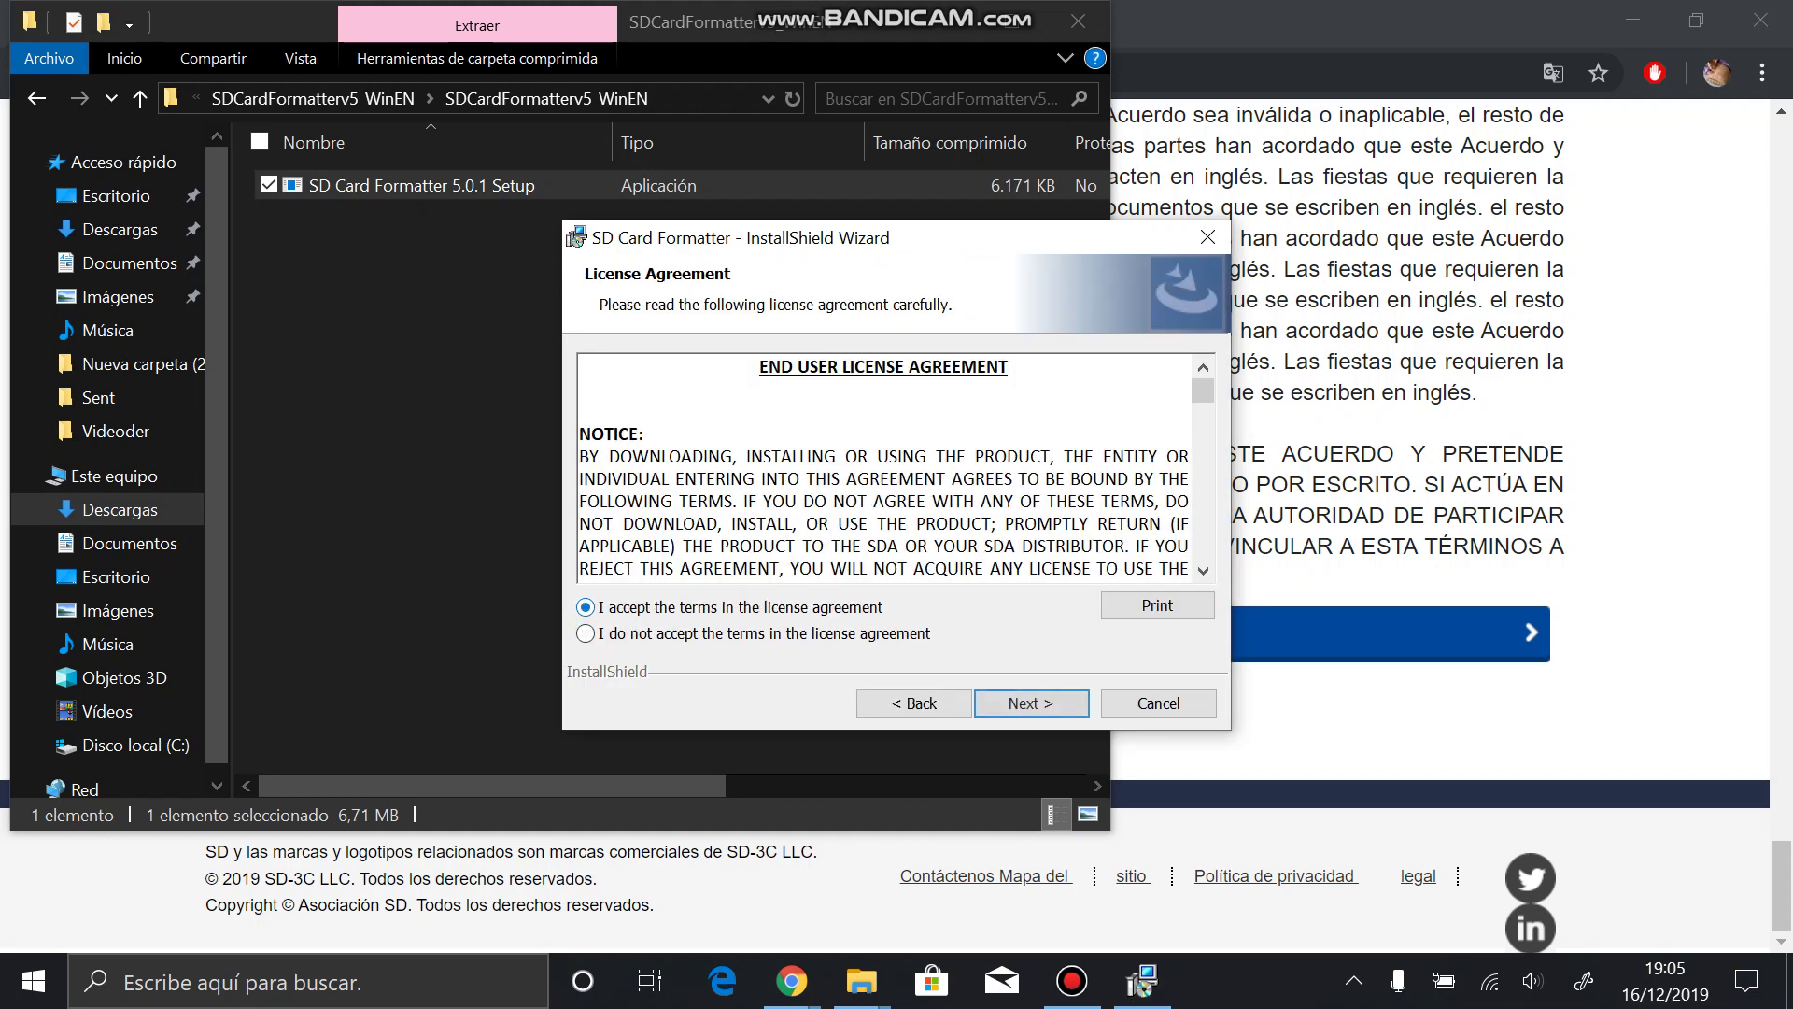
click(1031, 703)
click(1031, 703)
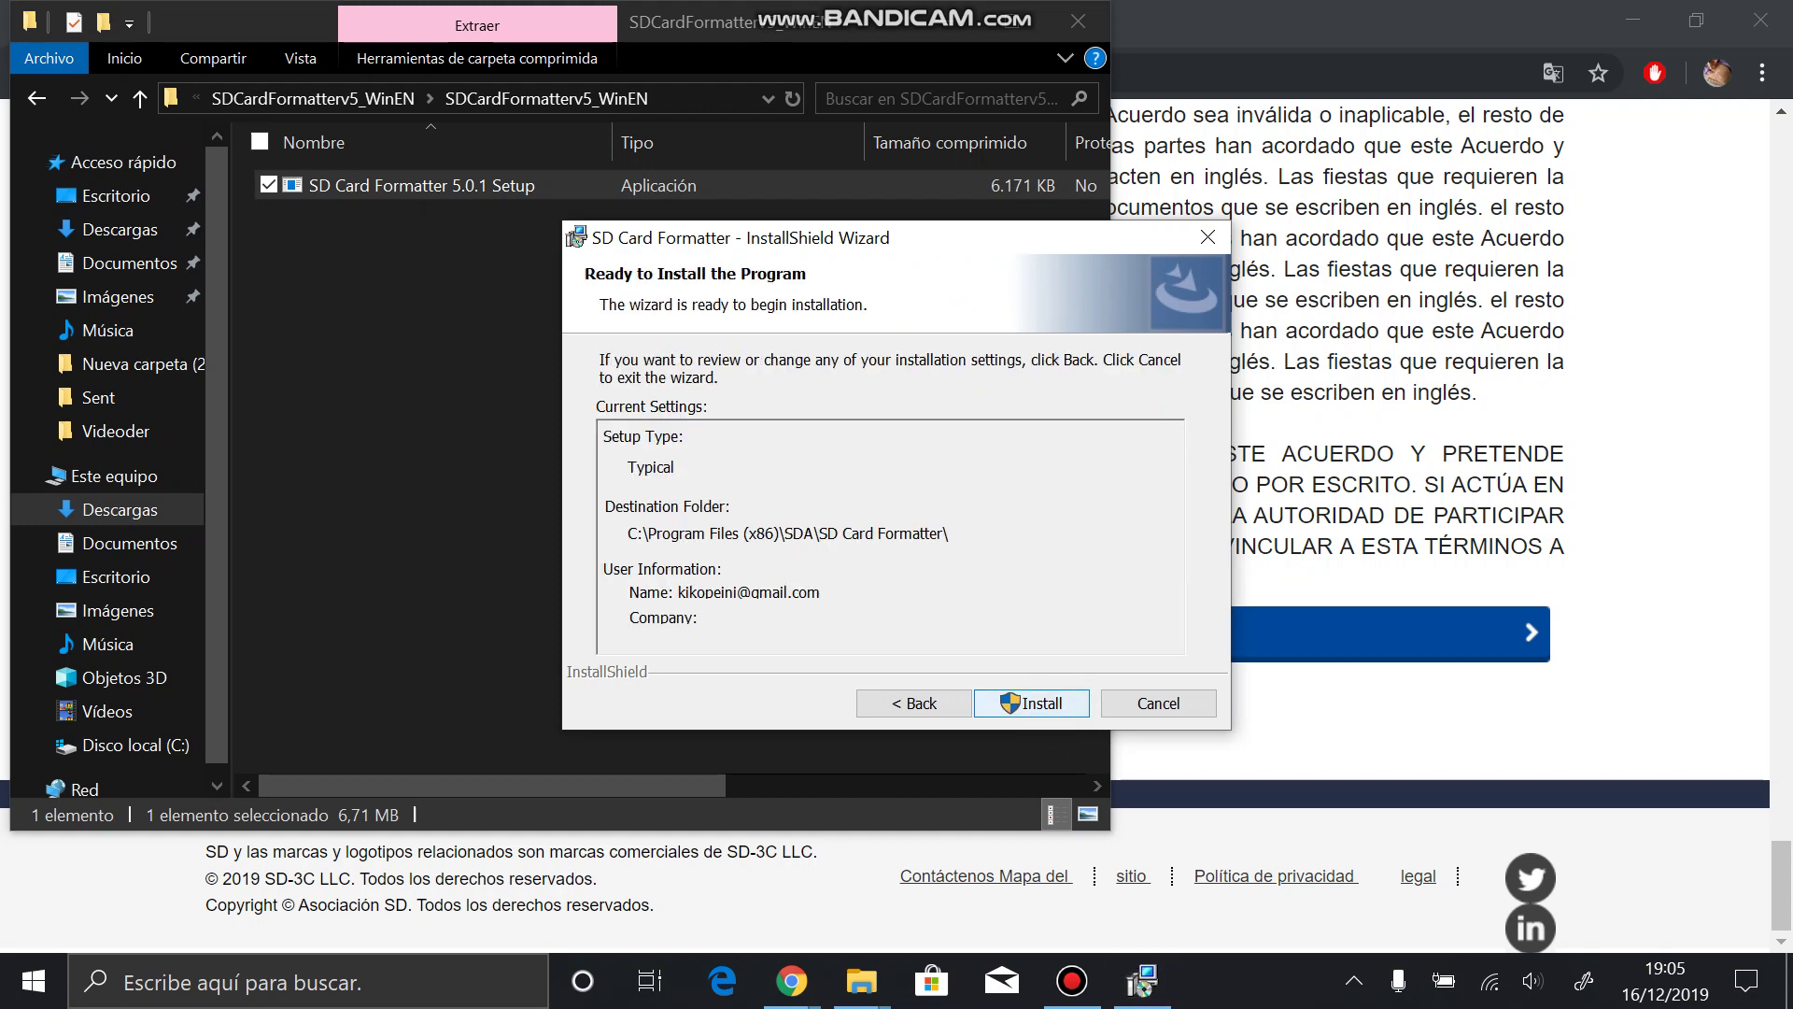
click(1037, 704)
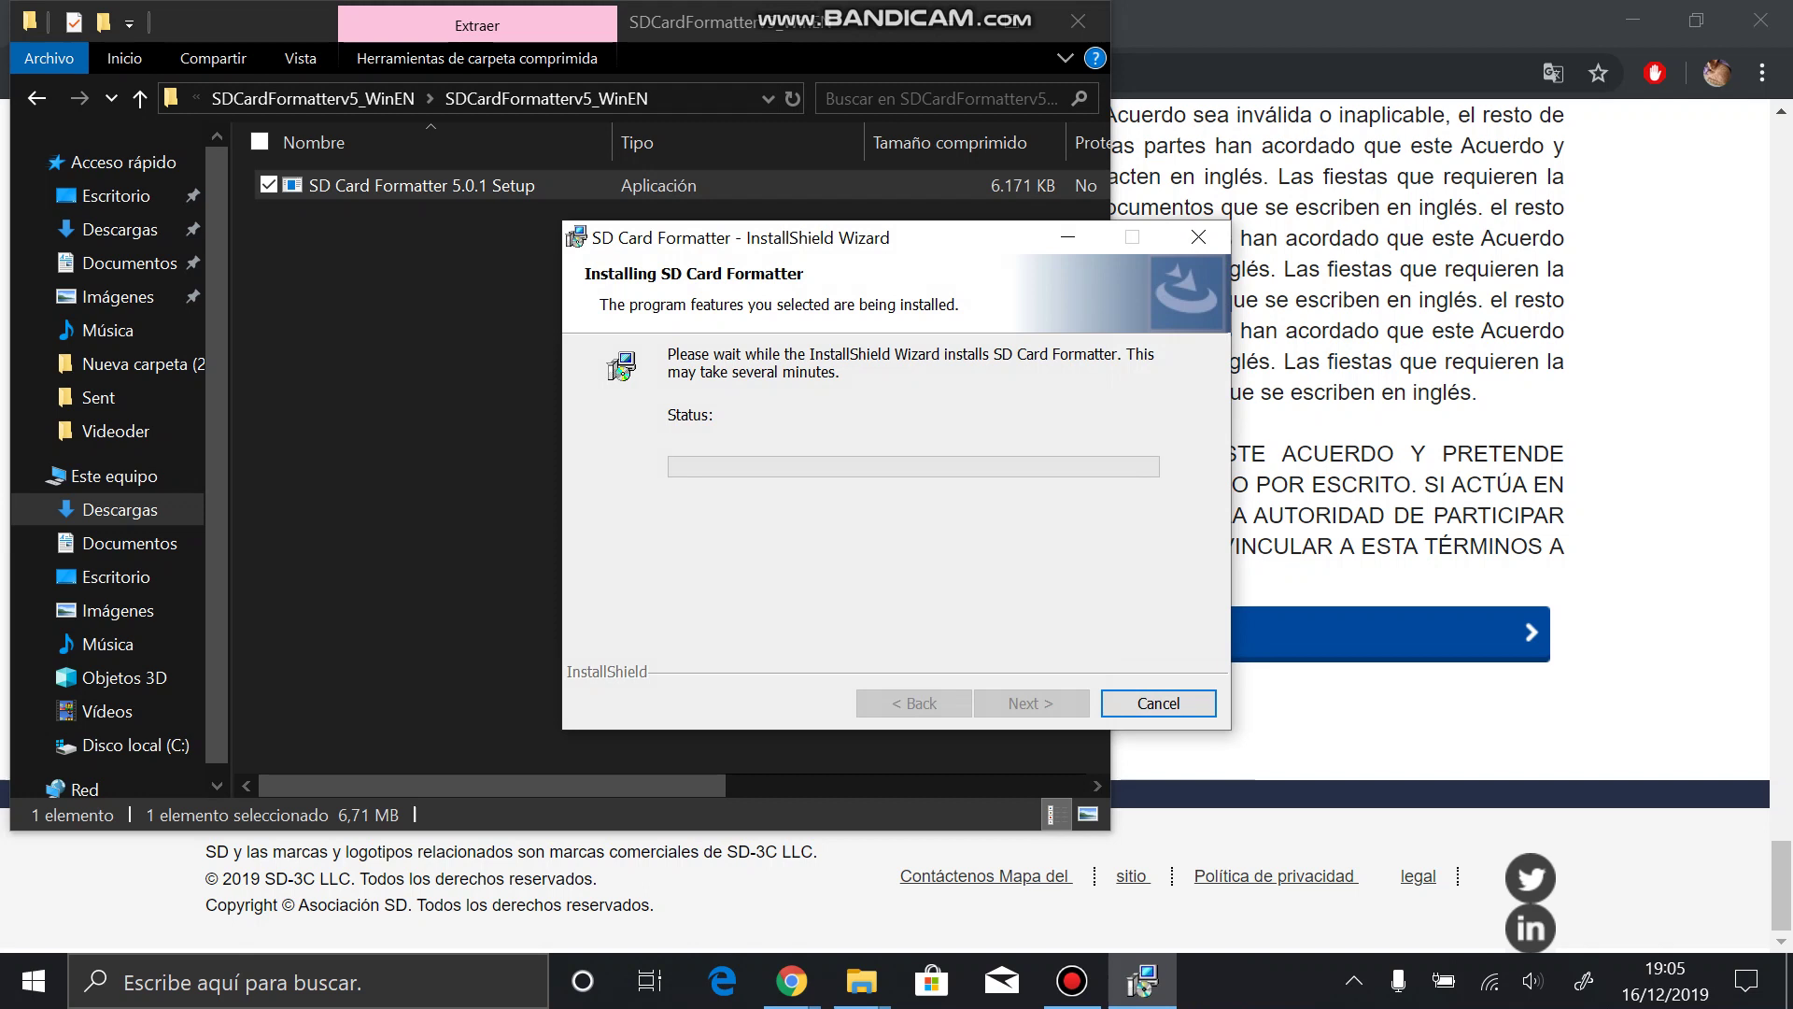
- Finish the setup wizard with the program launched, then minimize the browser and place SD Card Formatter beside File Explorer
drag(962, 239, 1236, 250)
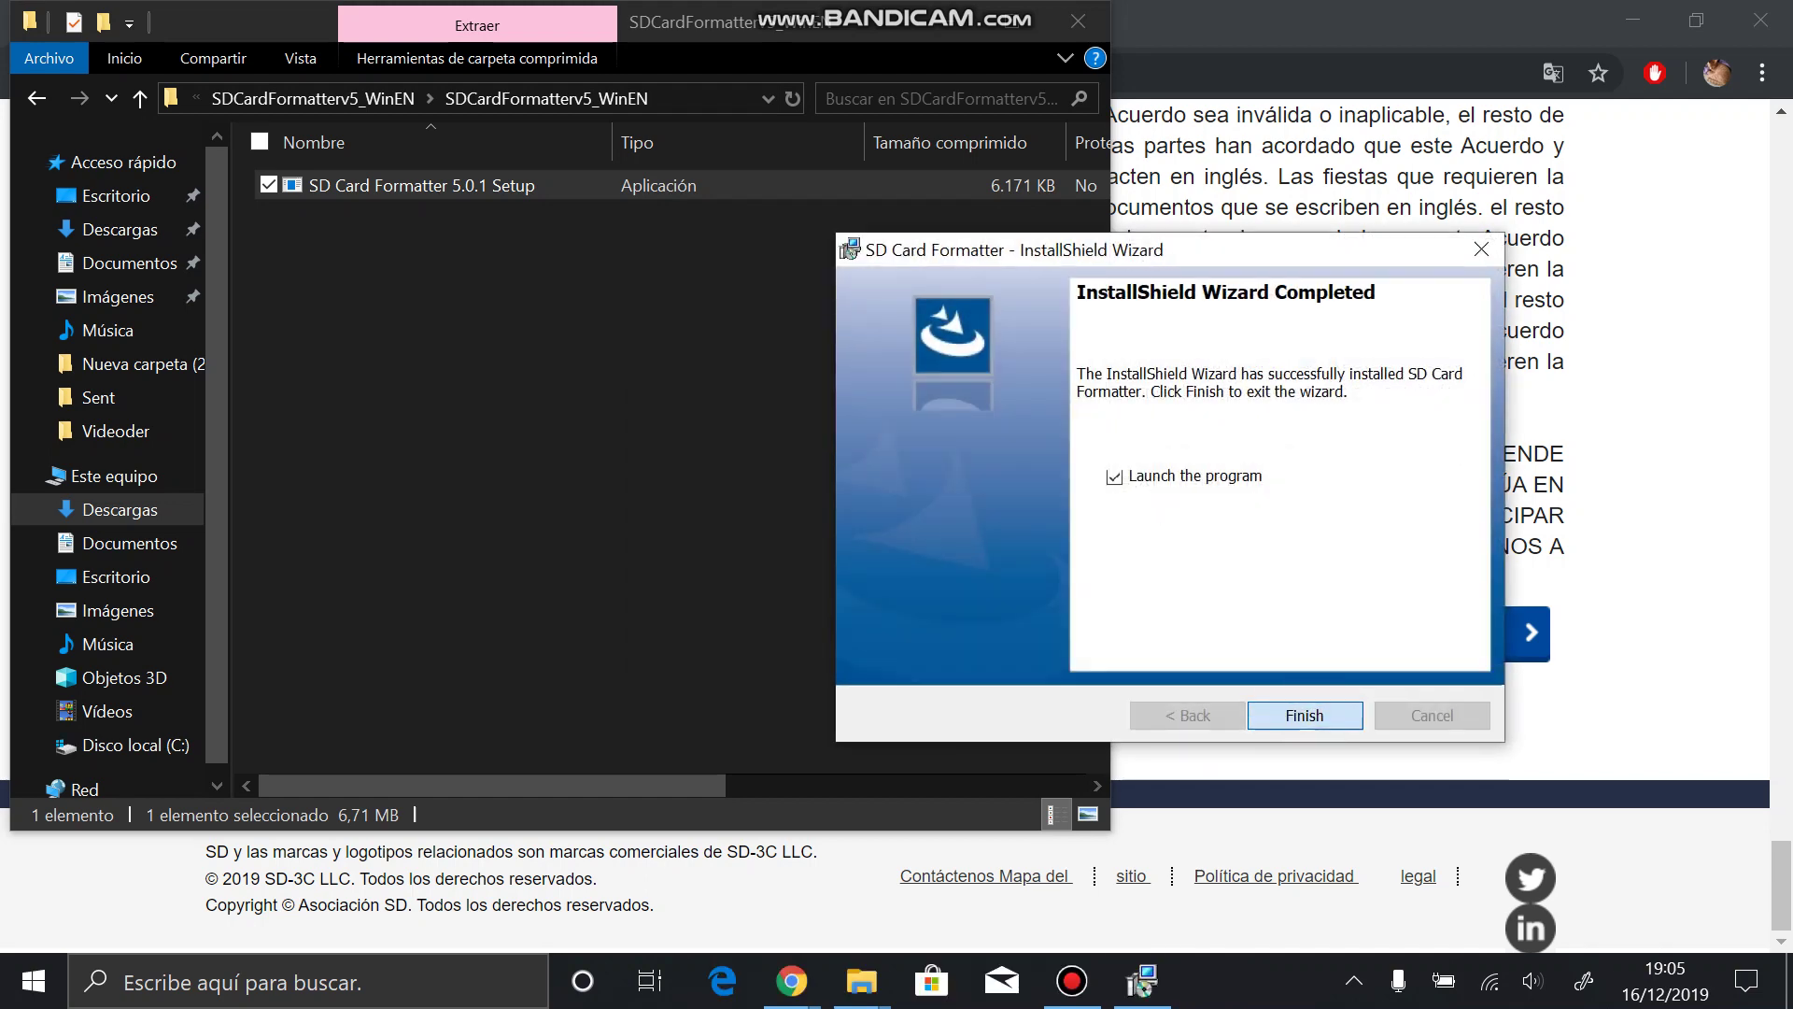
click(1305, 716)
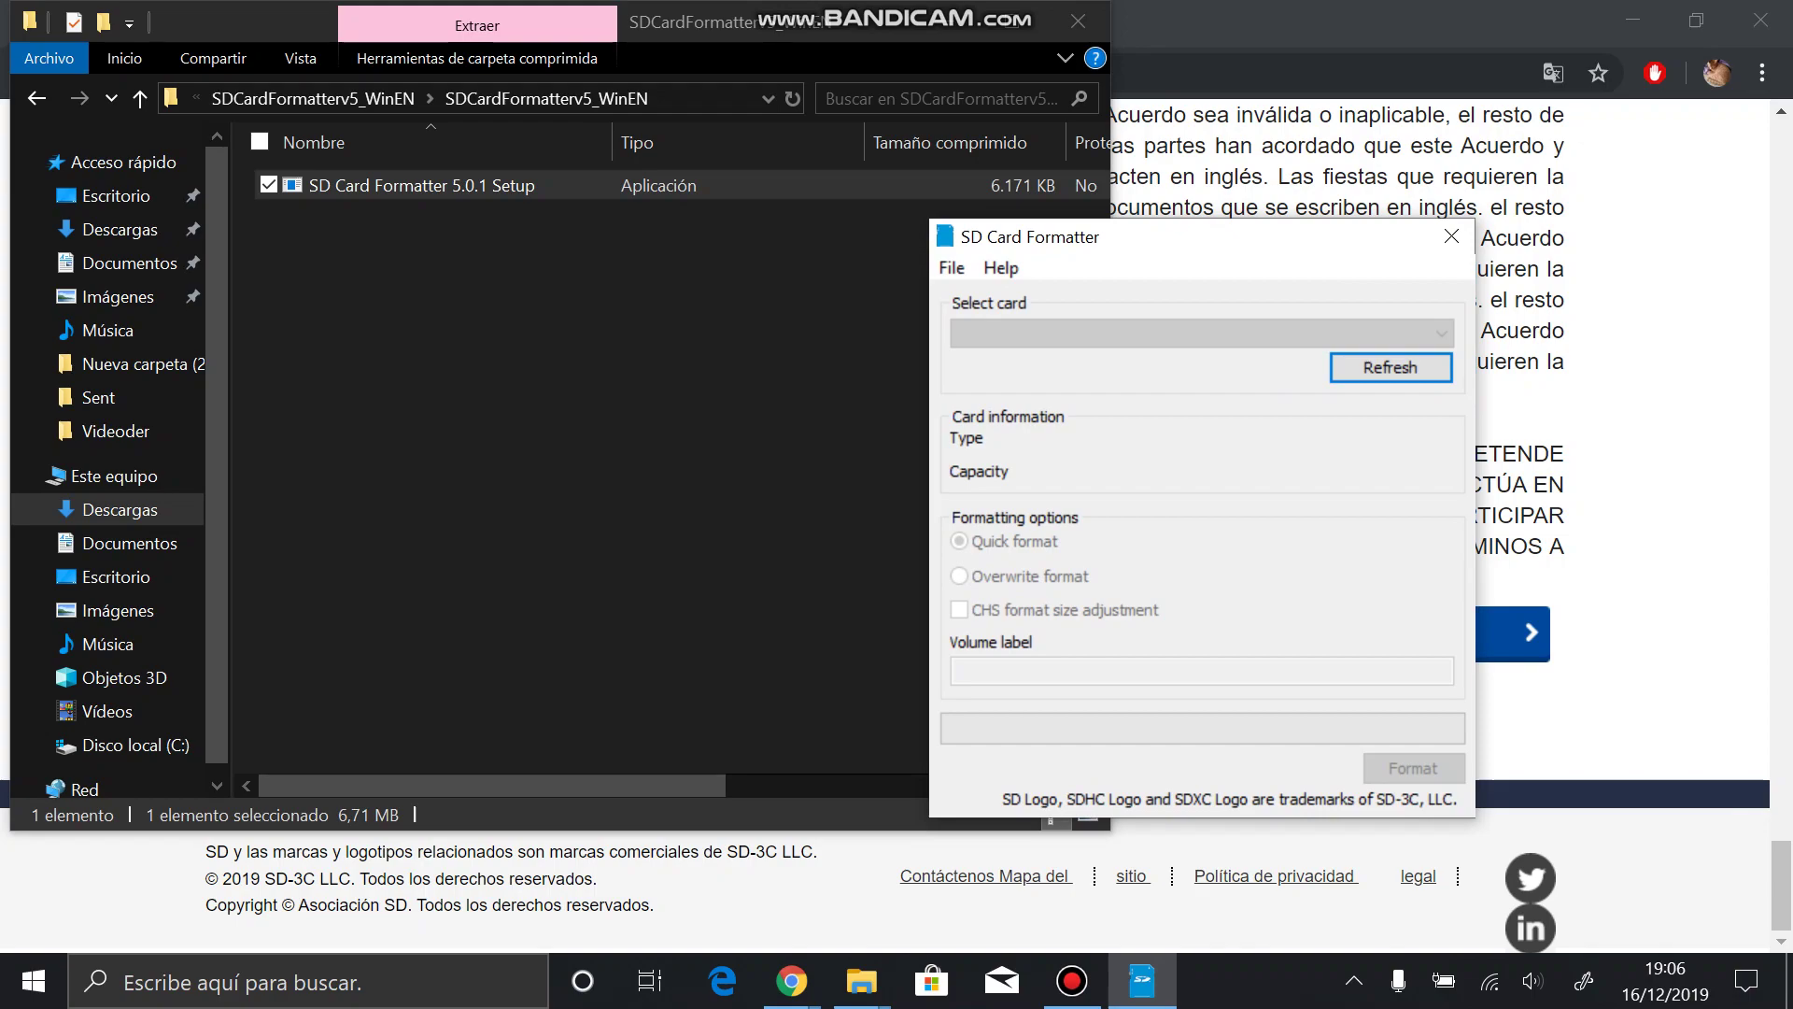
click(1634, 19)
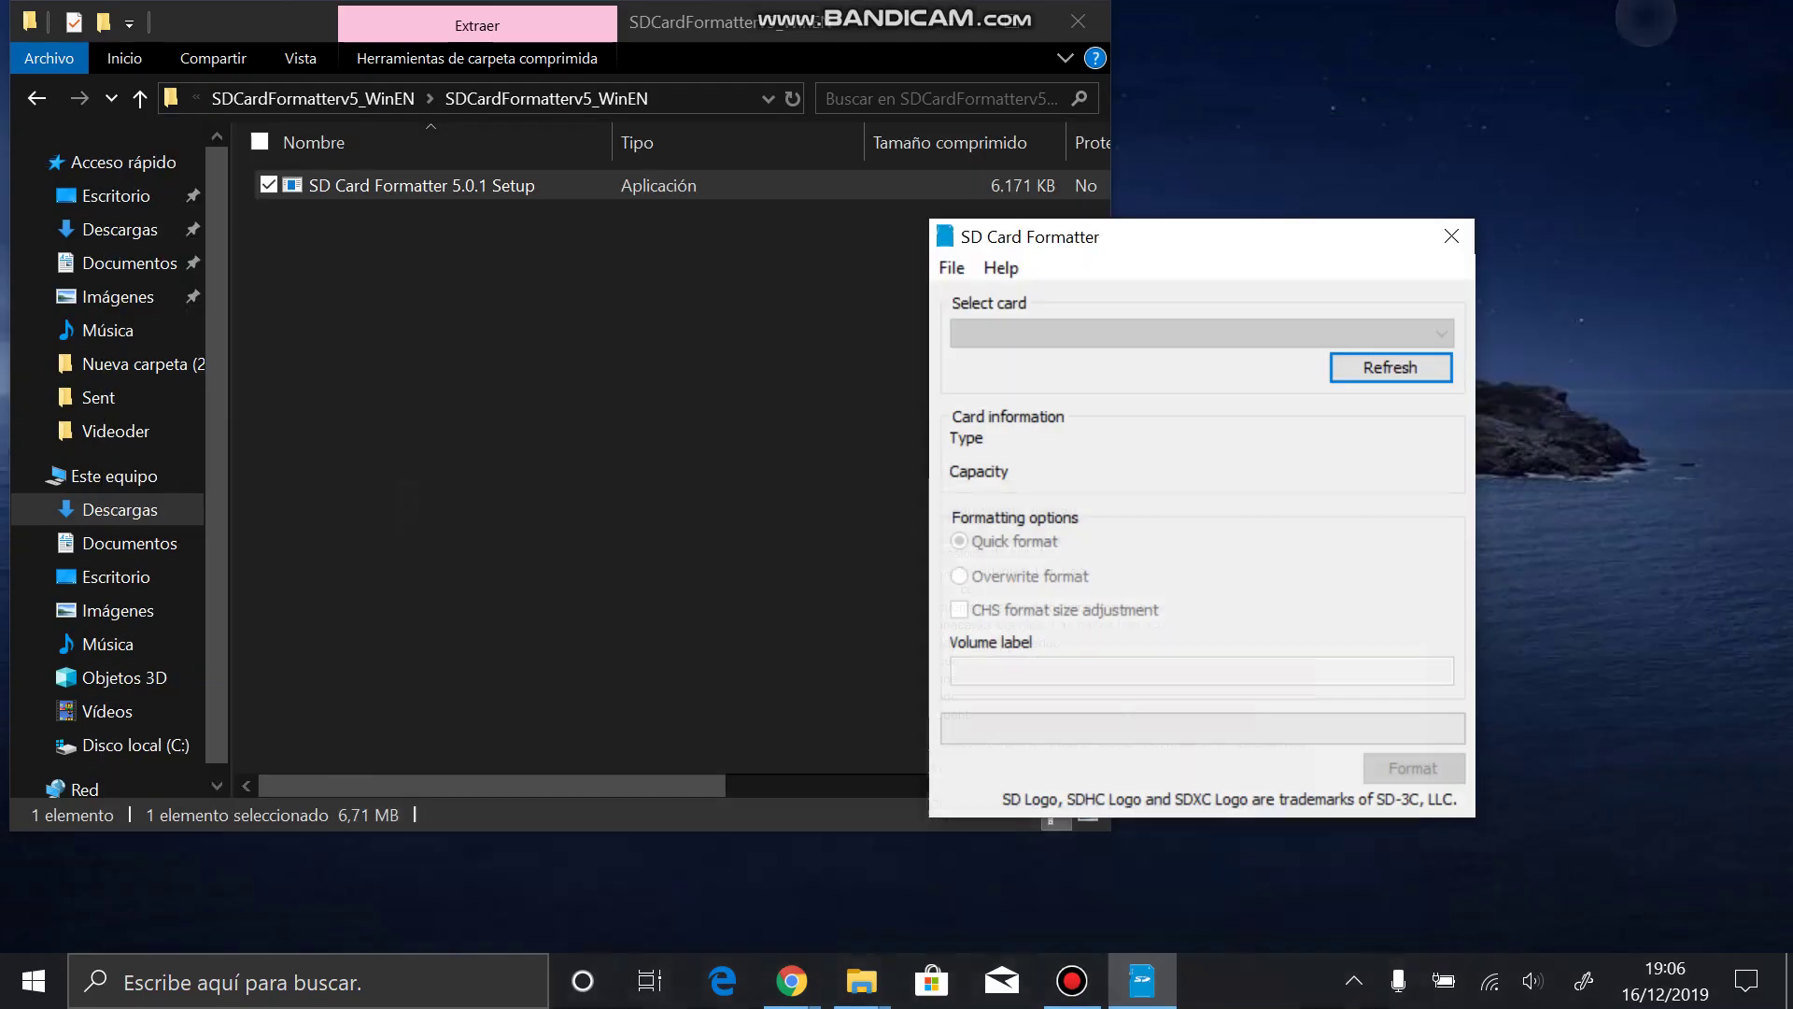
drag(1202, 236, 1400, 99)
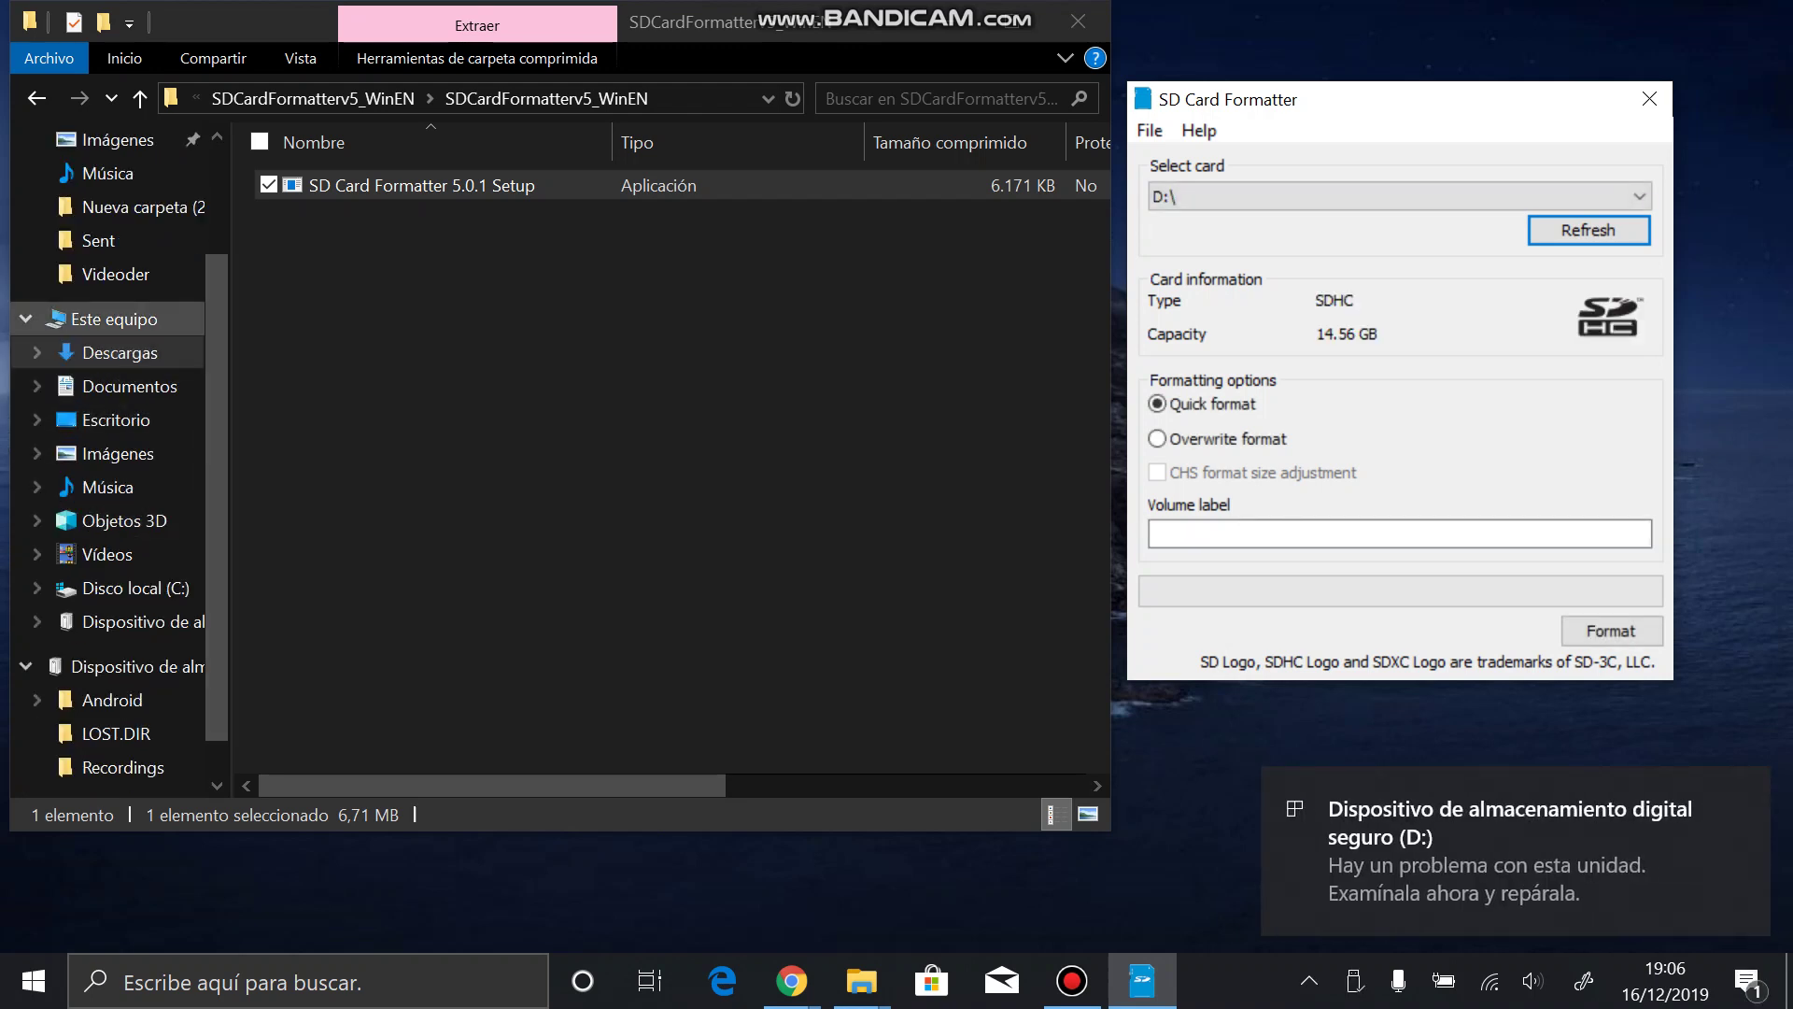
- Open the SD card drive D: from Este equipo in File Explorer to view its folders
click(114, 318)
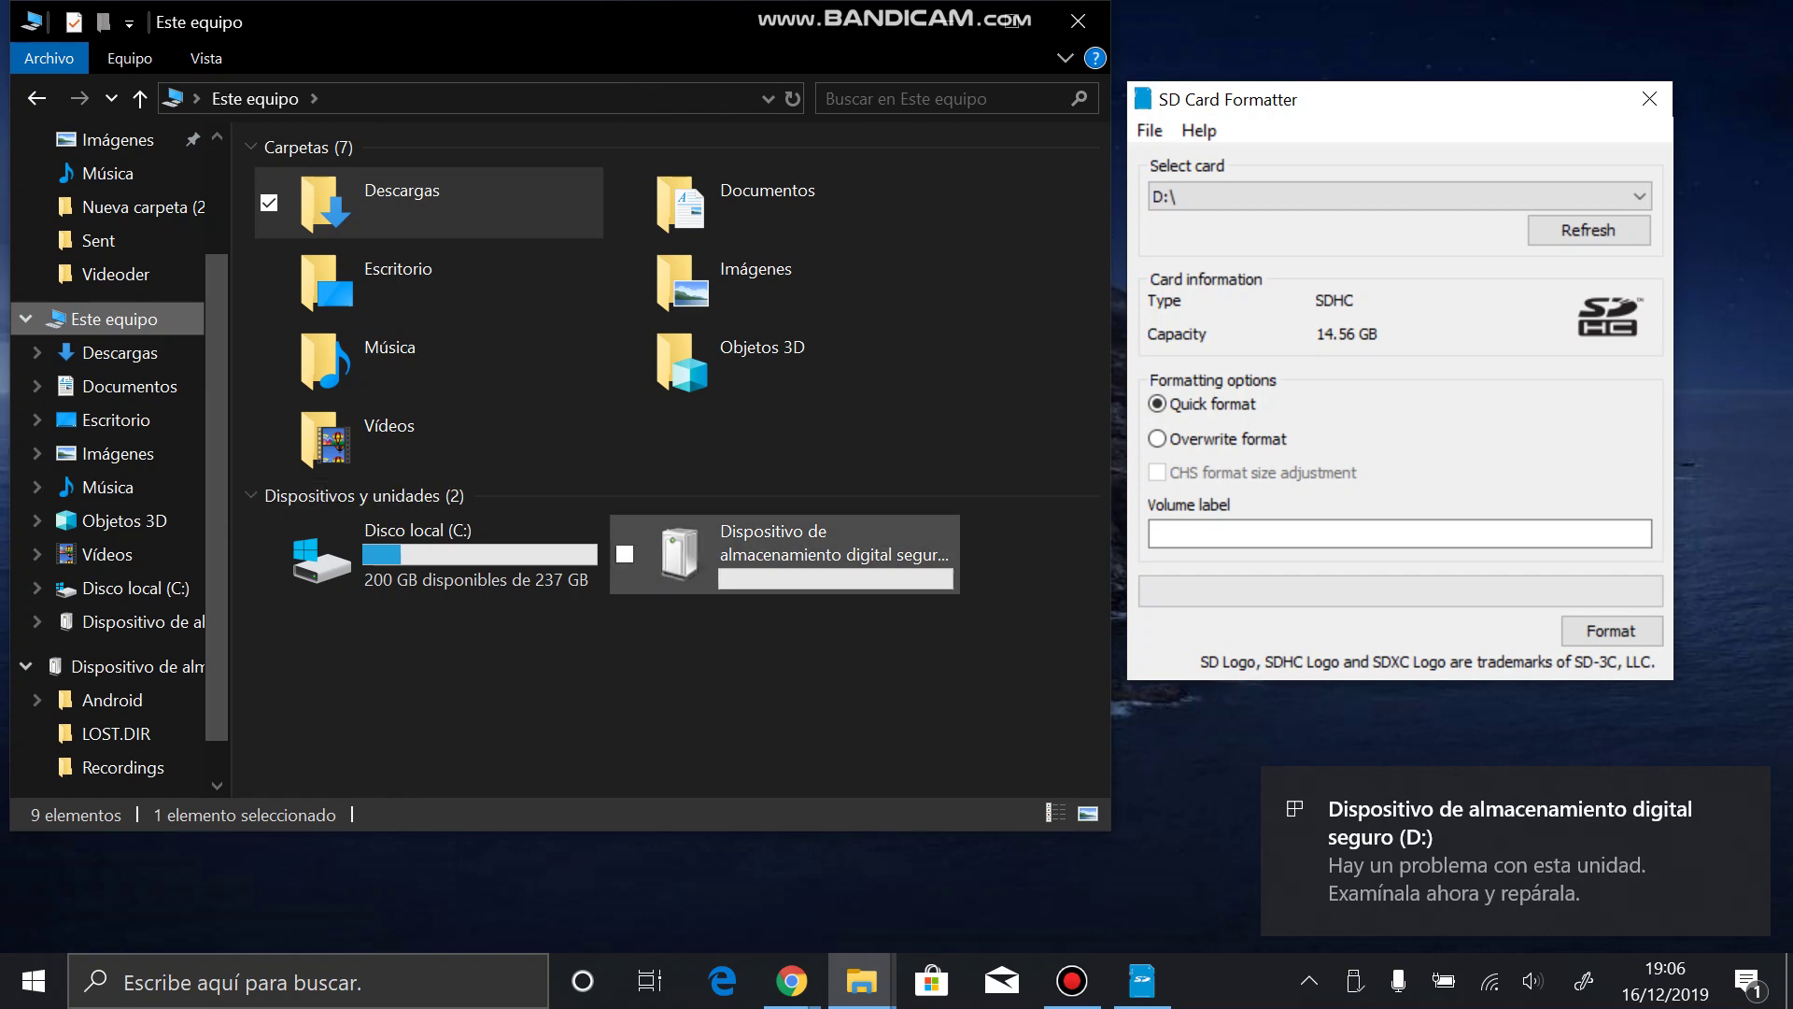
double_click(785, 554)
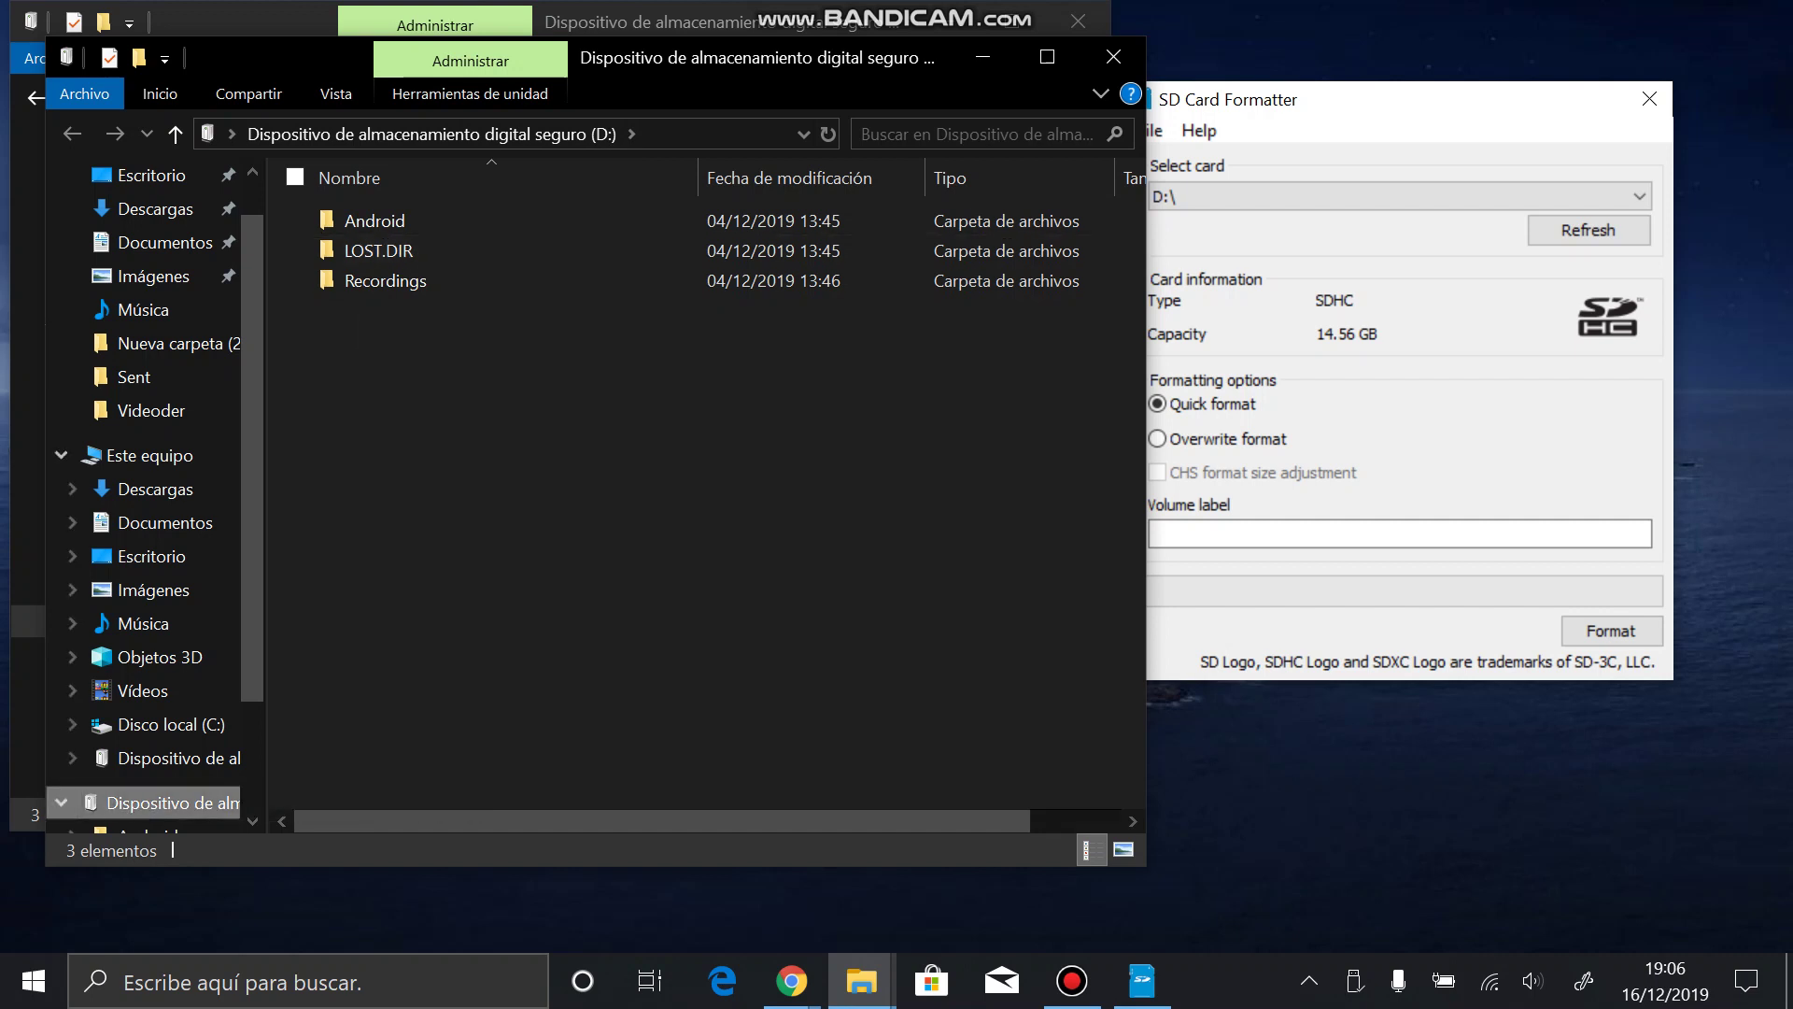
- Examine the built-in Windows format options for drive D:, then close the dialog and the extra File Explorer window without formatting
right_click(187, 803)
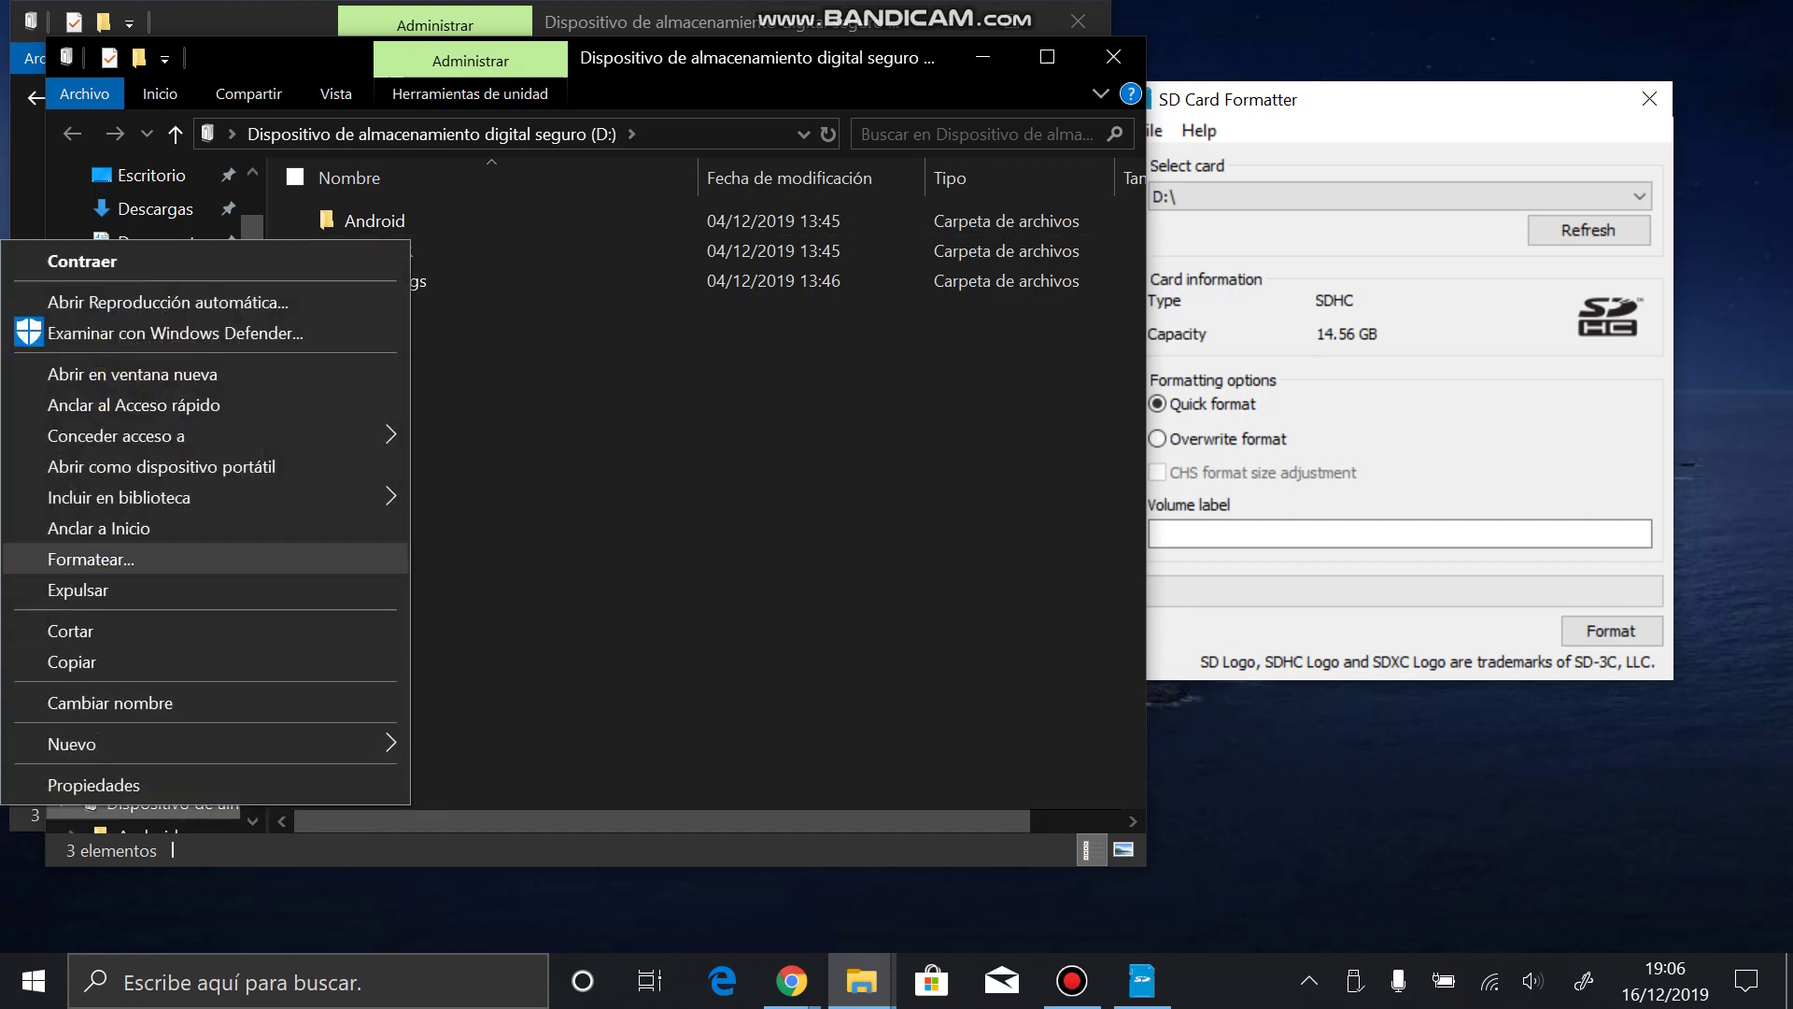
key(Return)
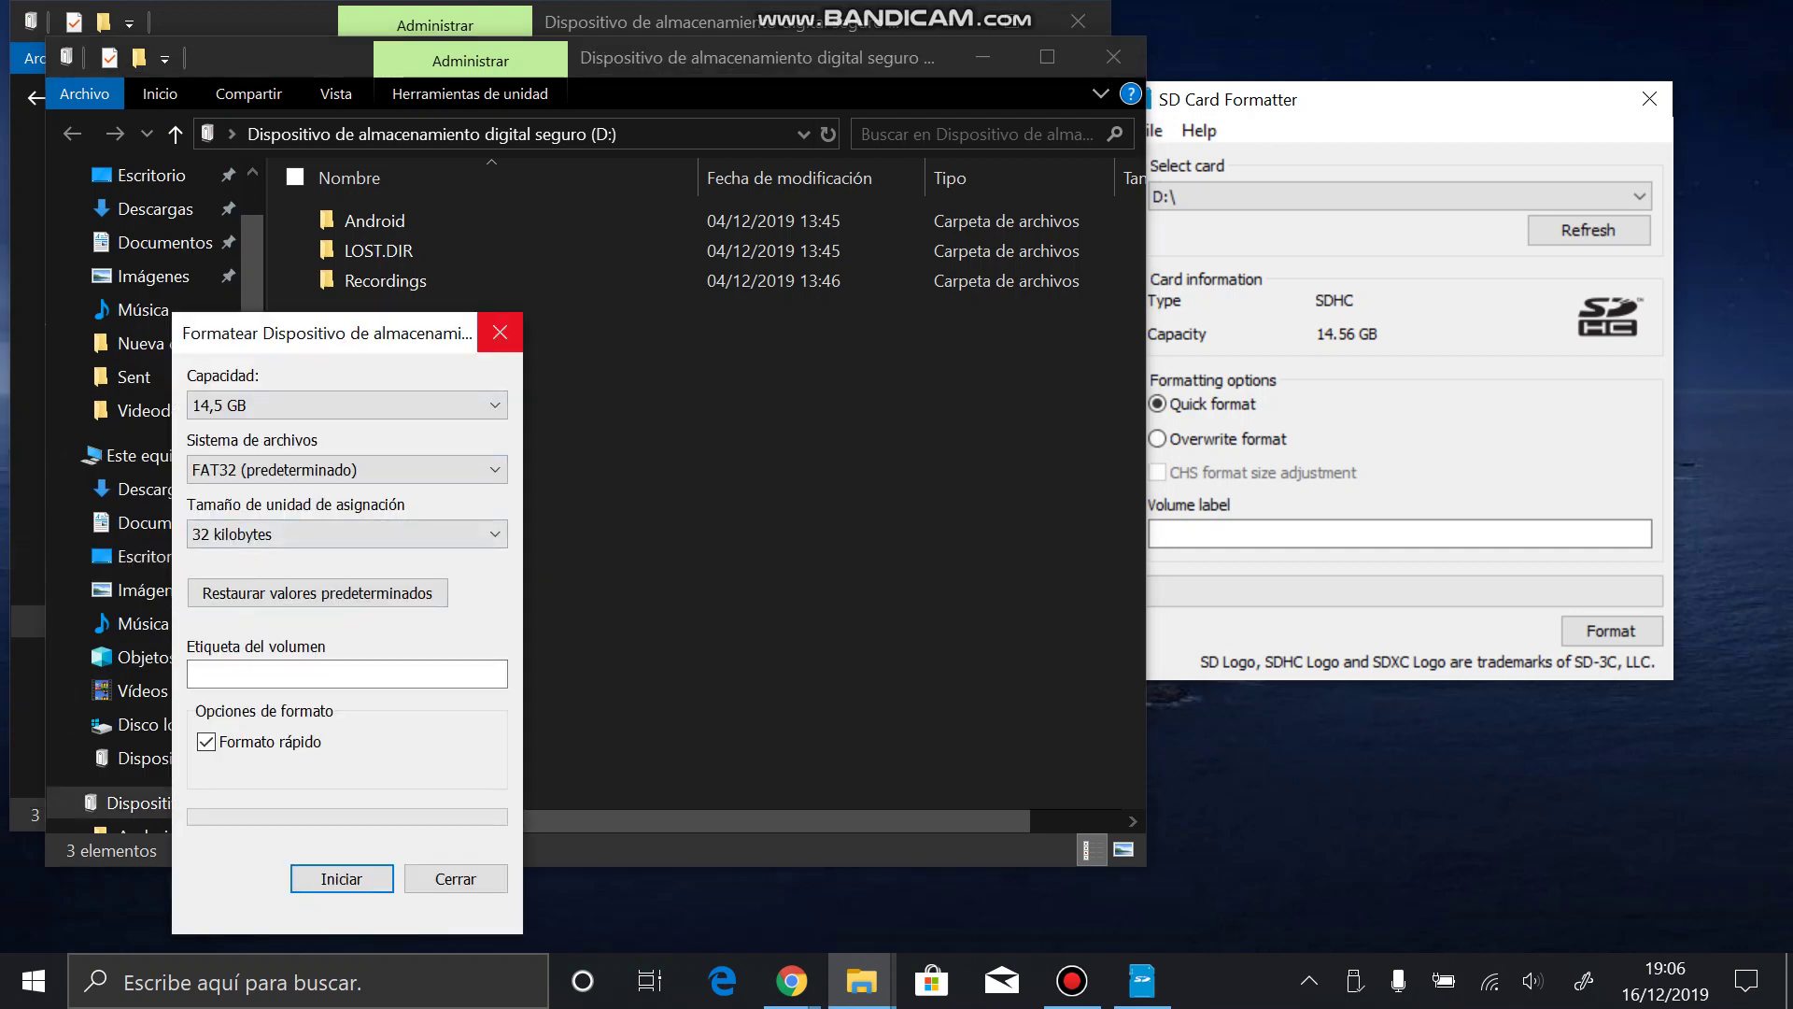
click(500, 333)
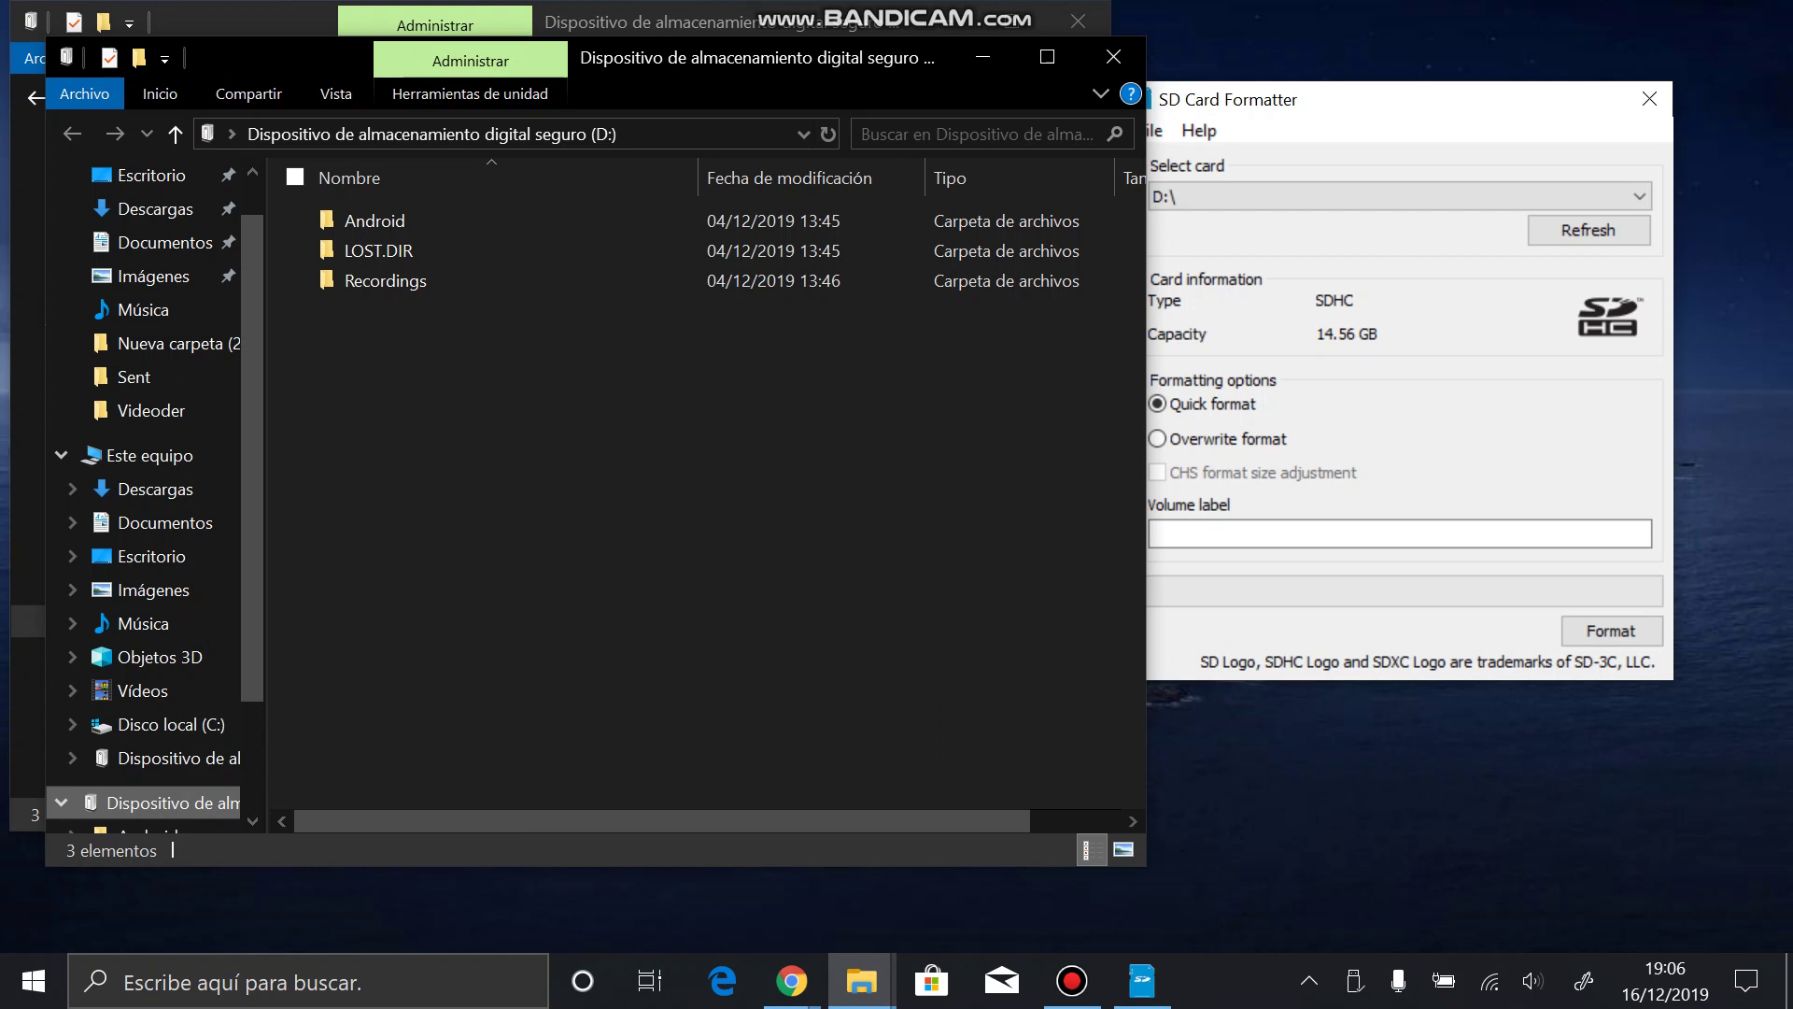
click(1113, 56)
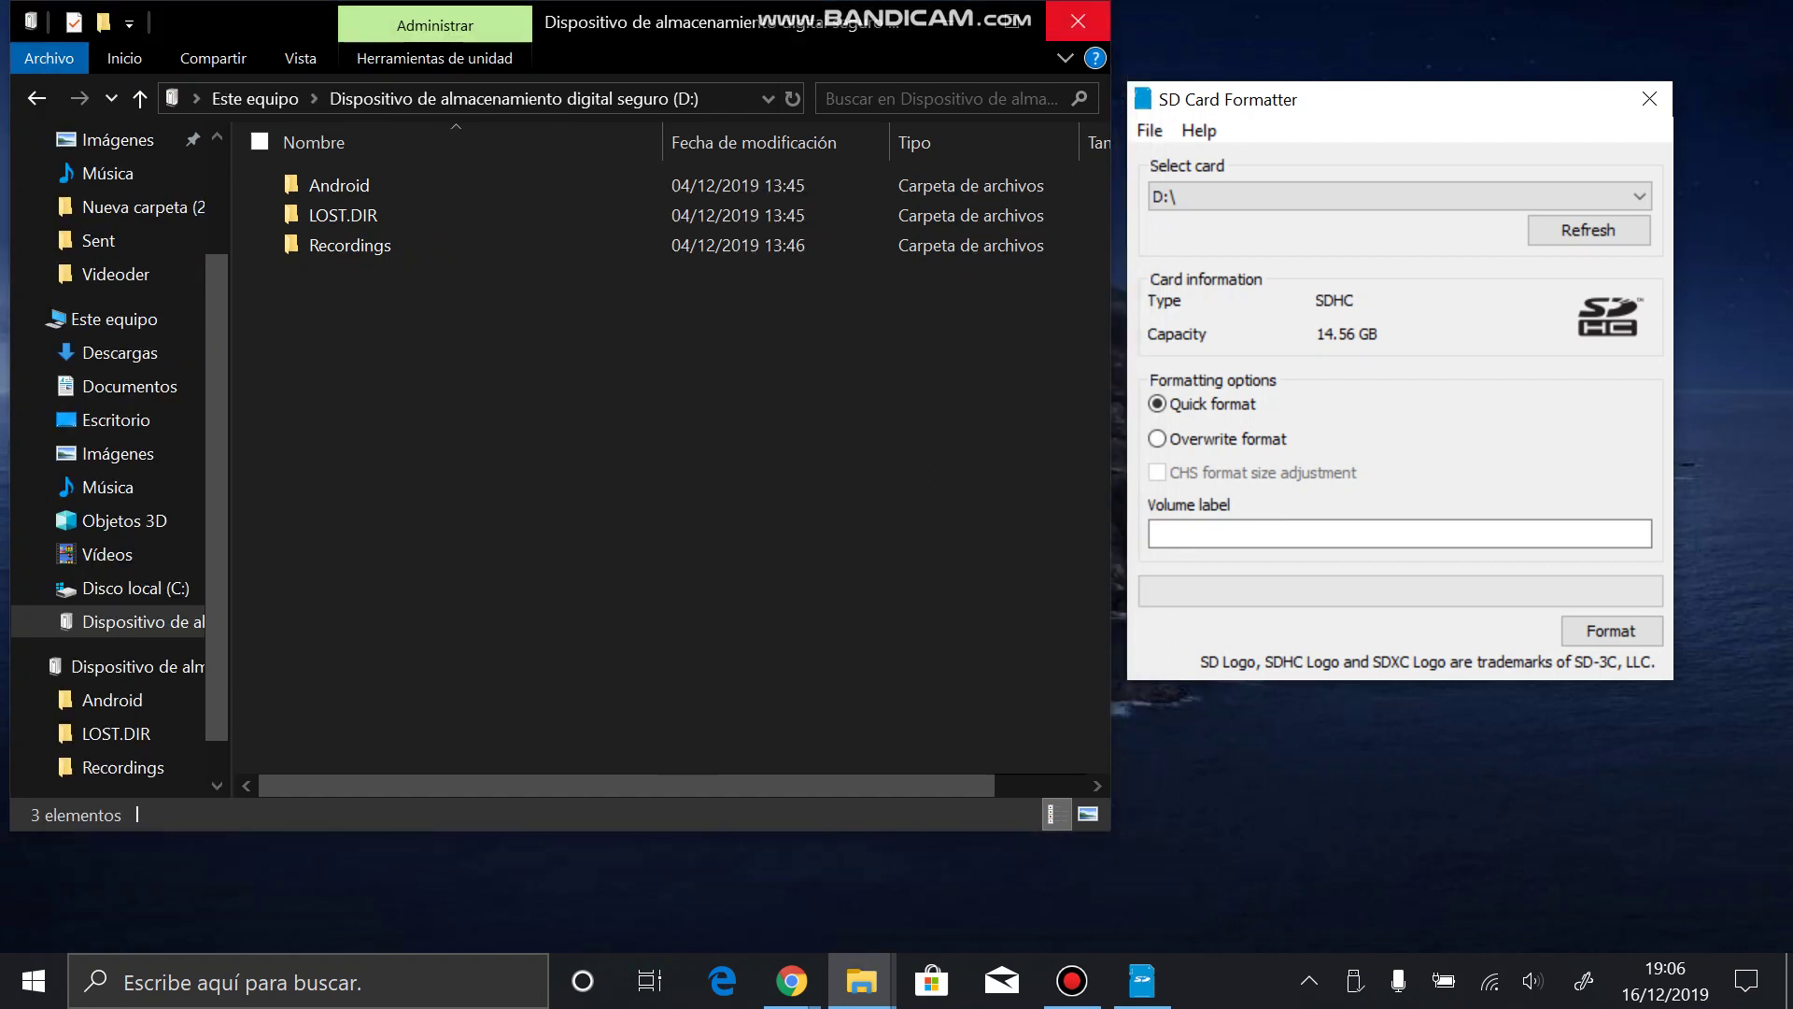
- Select the Android, LOST.DIR and Recordings folders on drive D: and refresh the card list in SD Card Formatter
drag(789, 262, 663, 180)
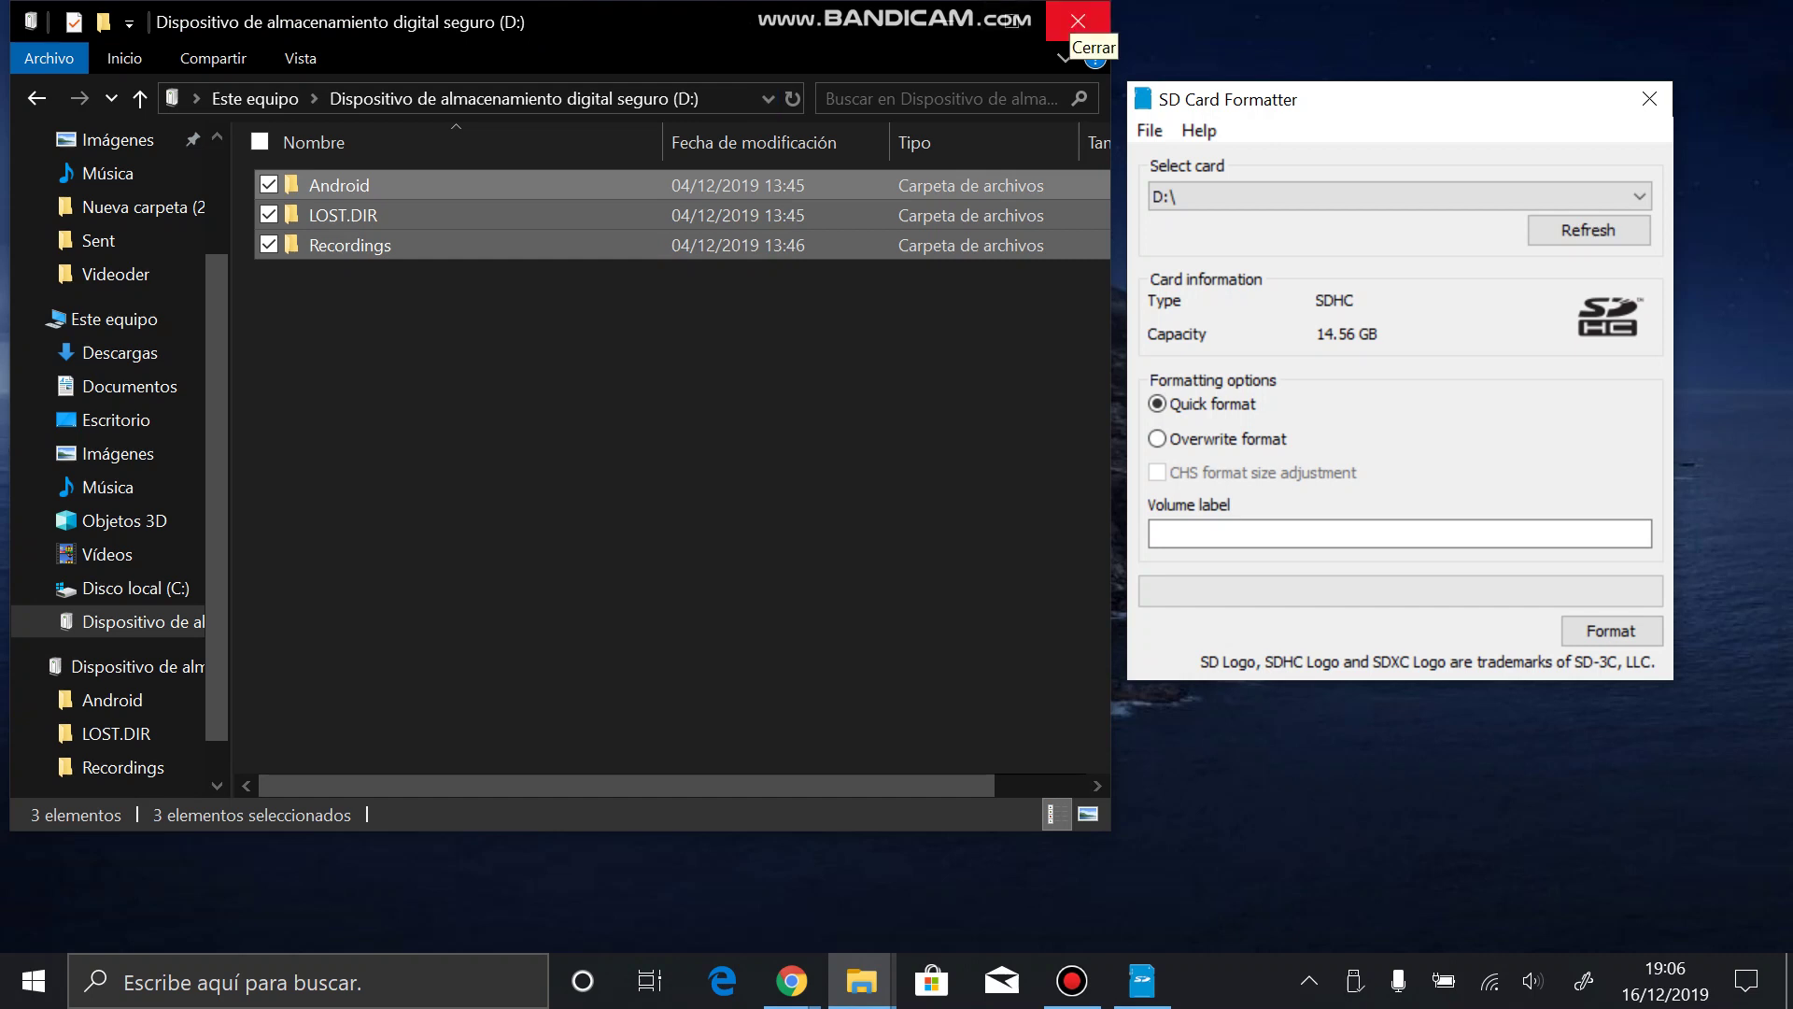
click(1588, 230)
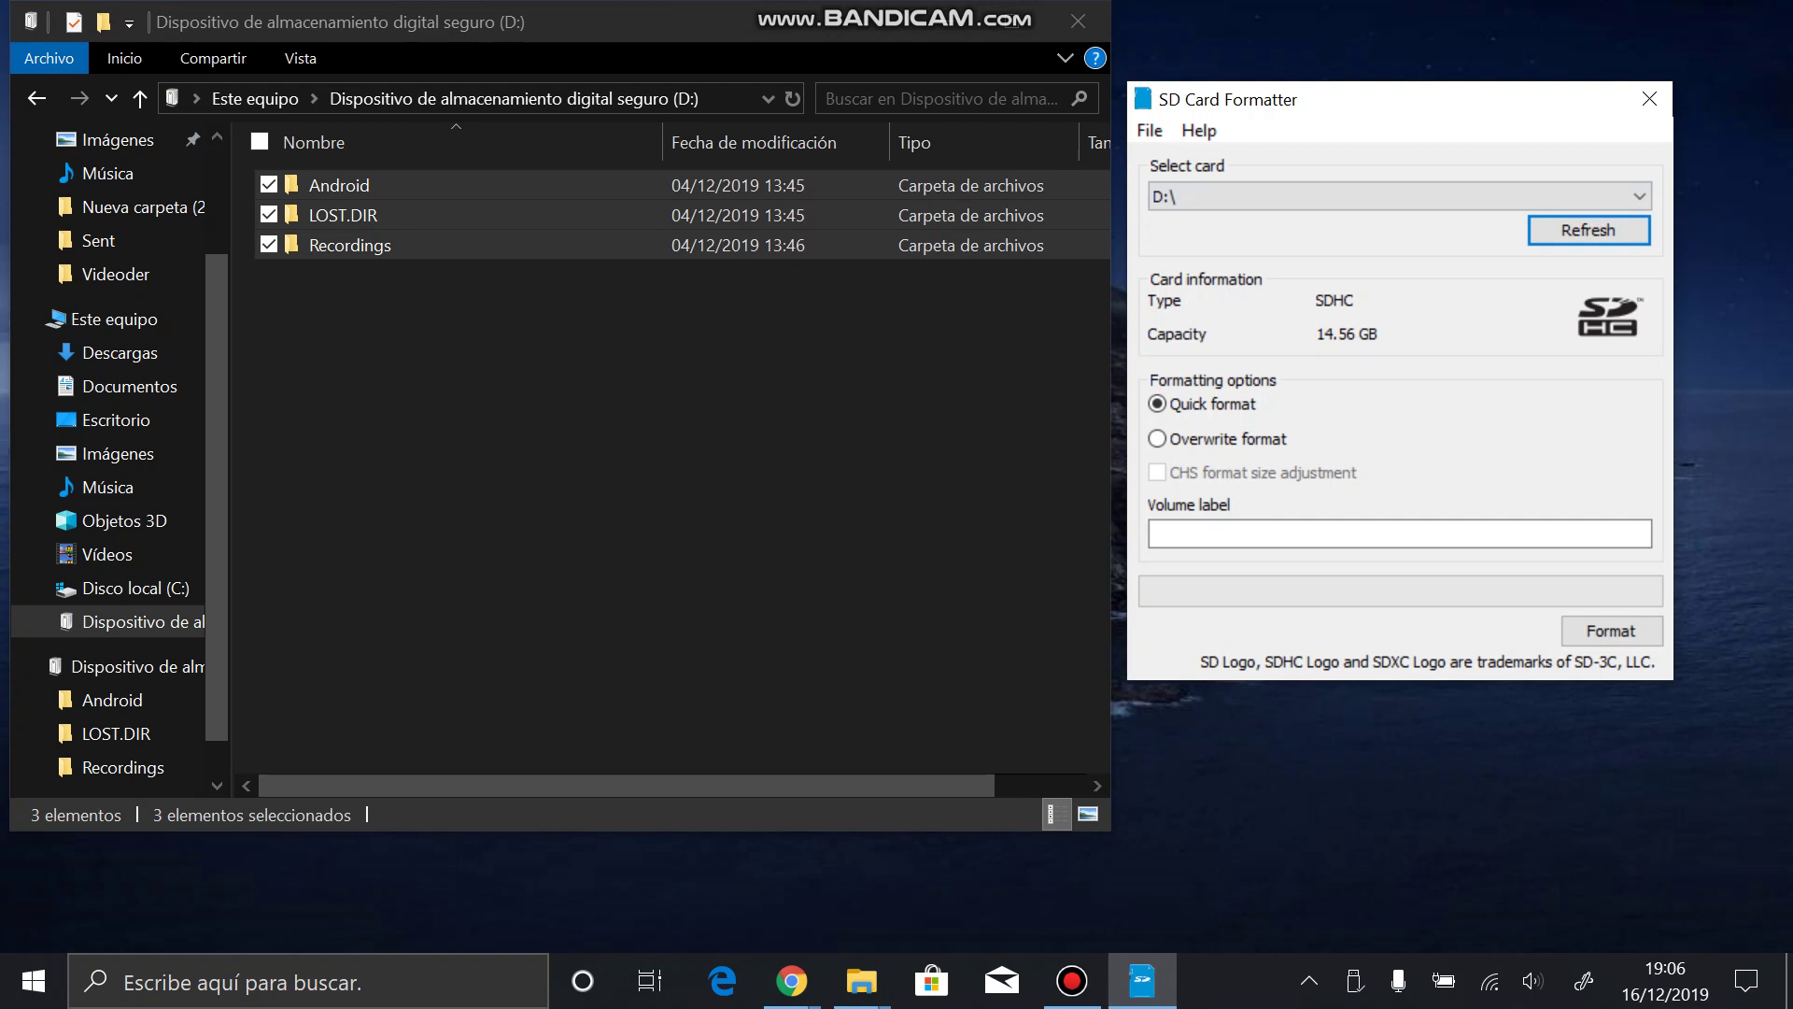
- Choose card D:\ with the Quick format option, show Este equipo in File Explorer, and move the formatter window closer to the drives
click(1398, 196)
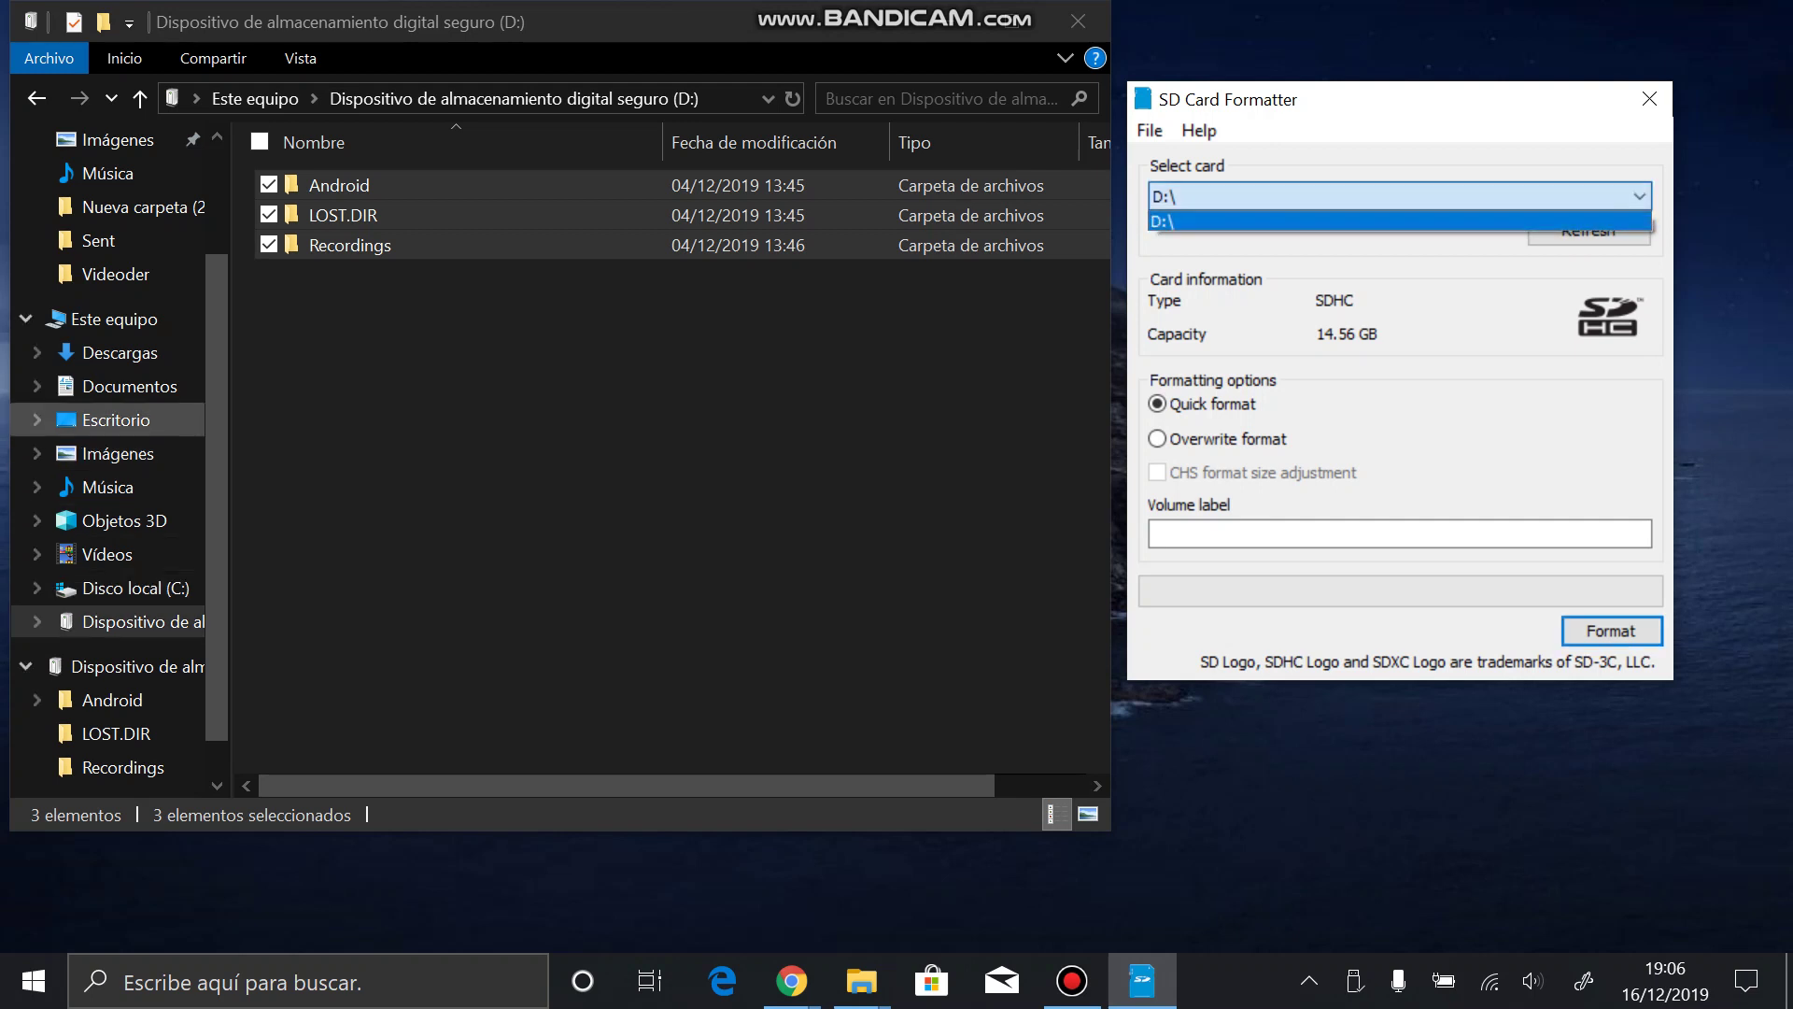
click(113, 319)
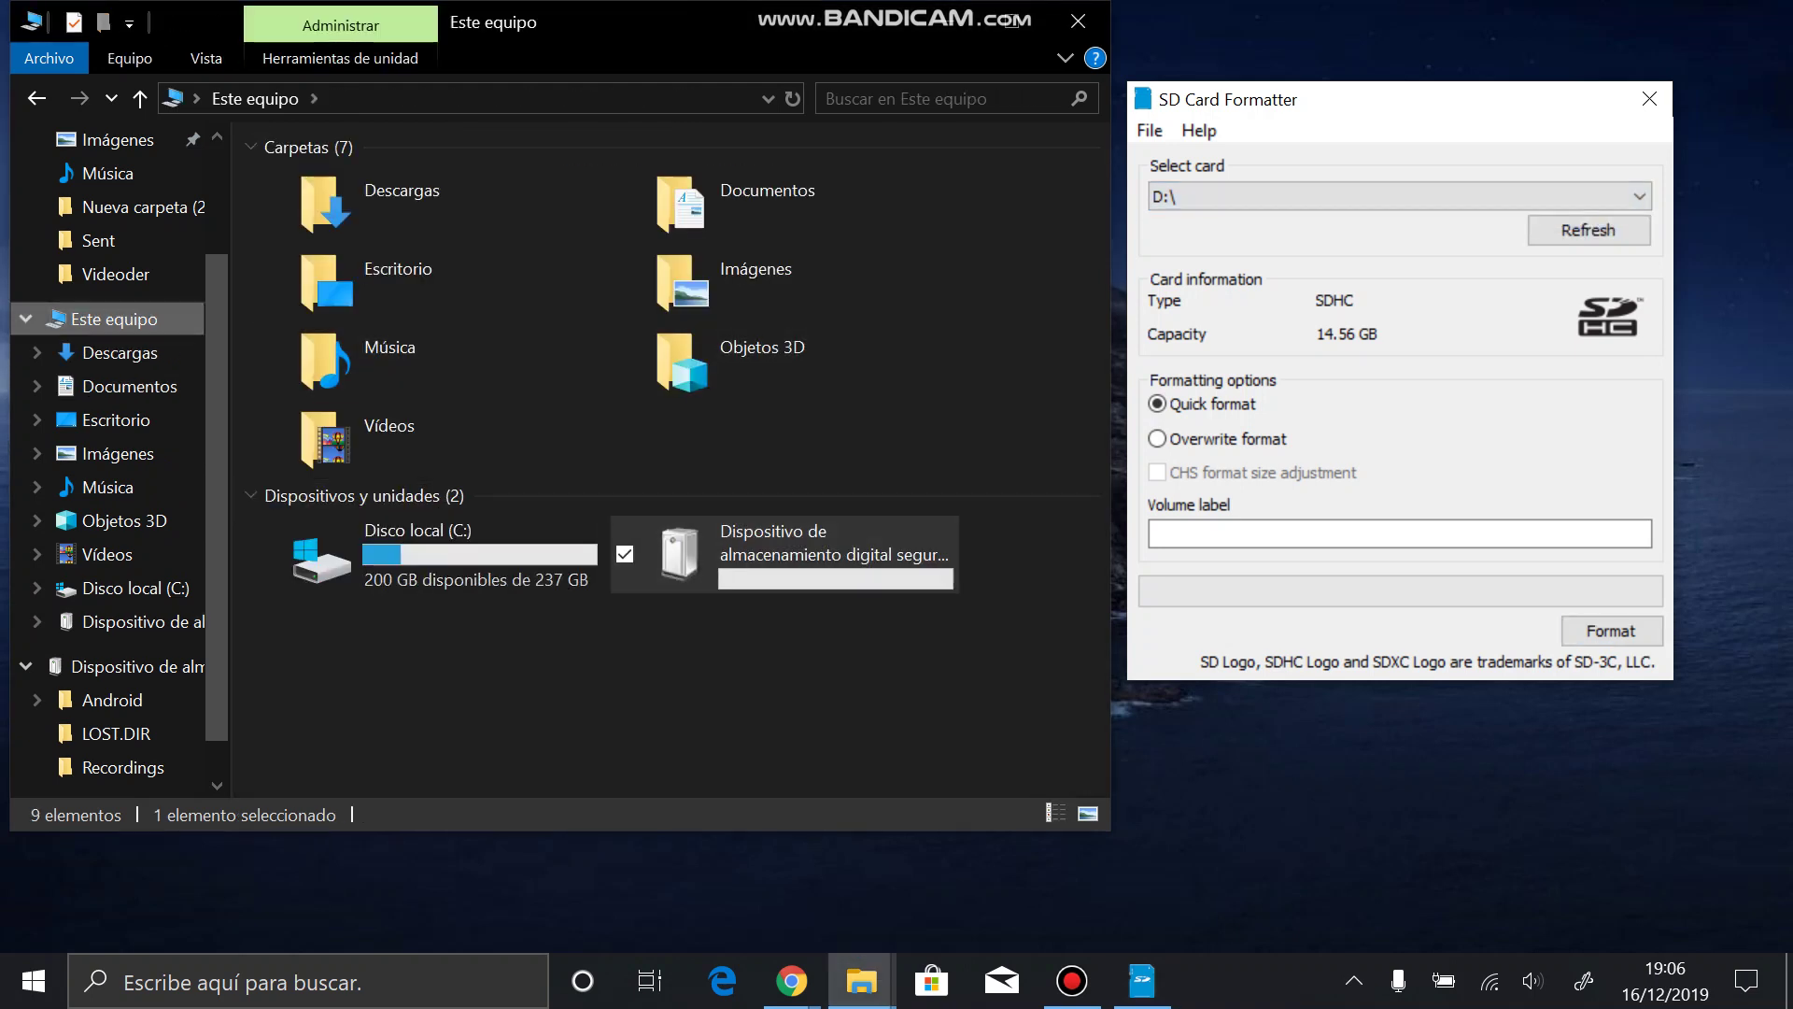
scroll(112, 630, down, 1)
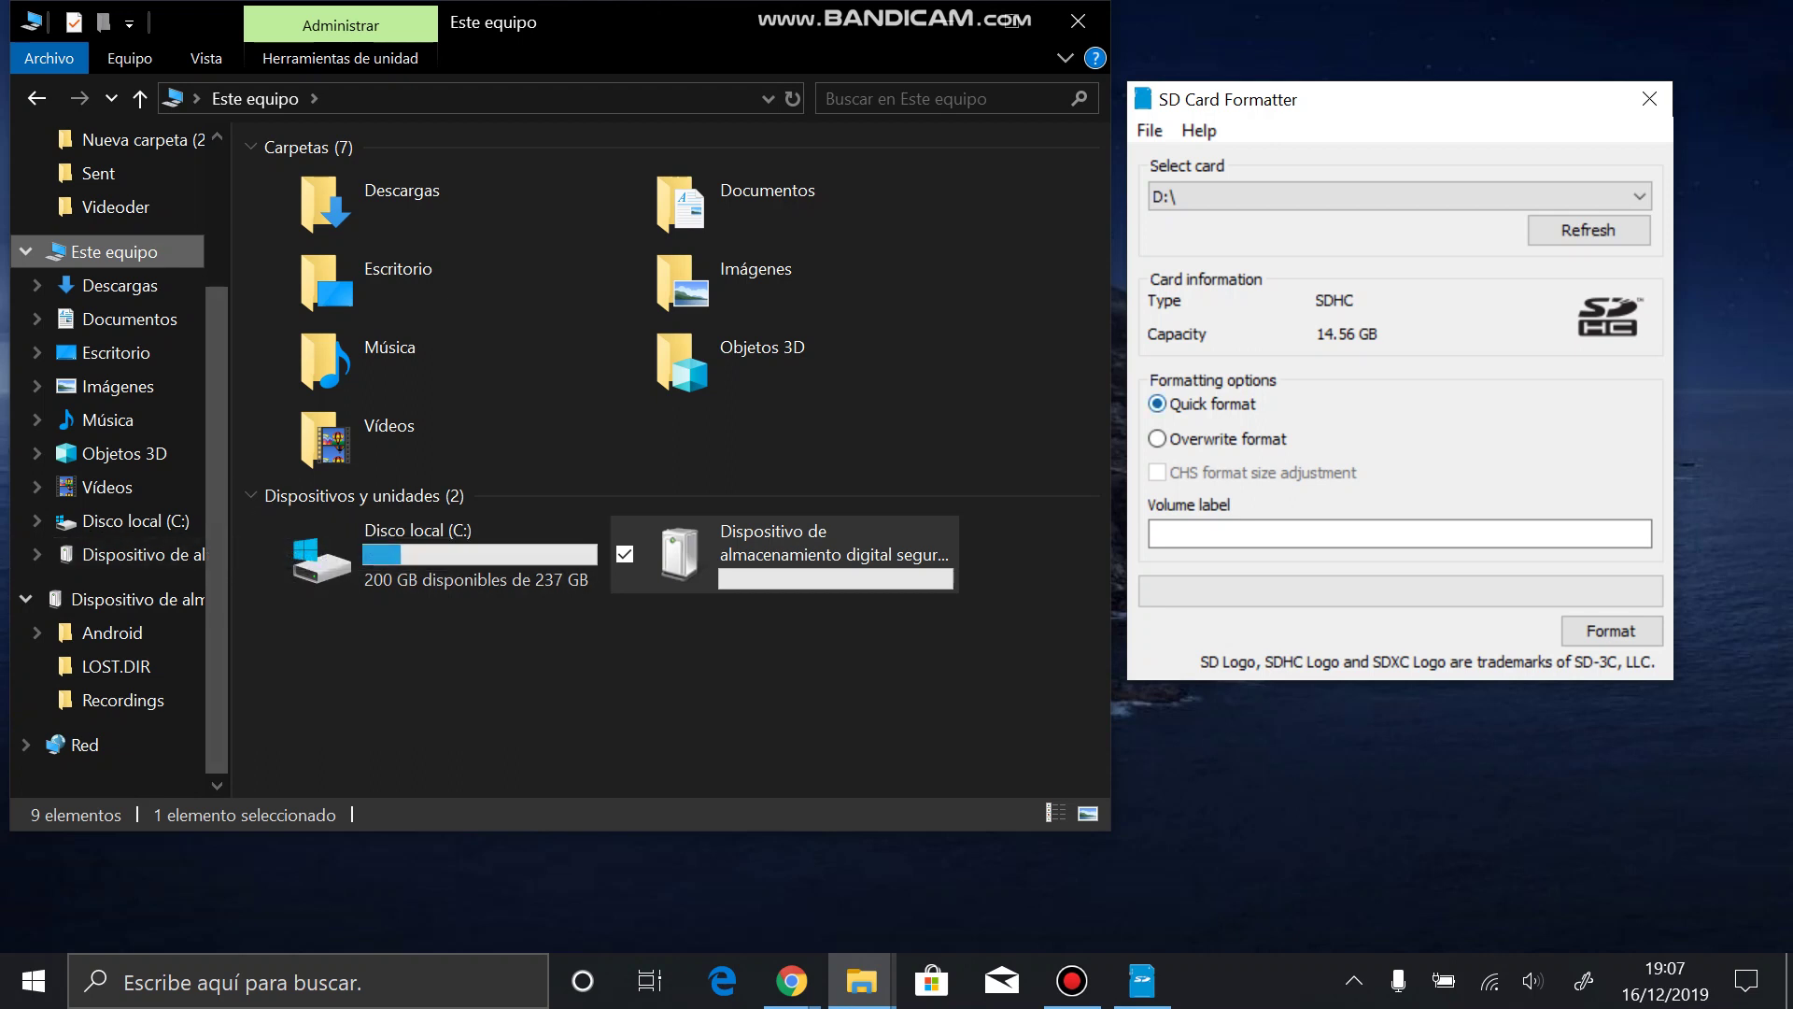
click(1203, 403)
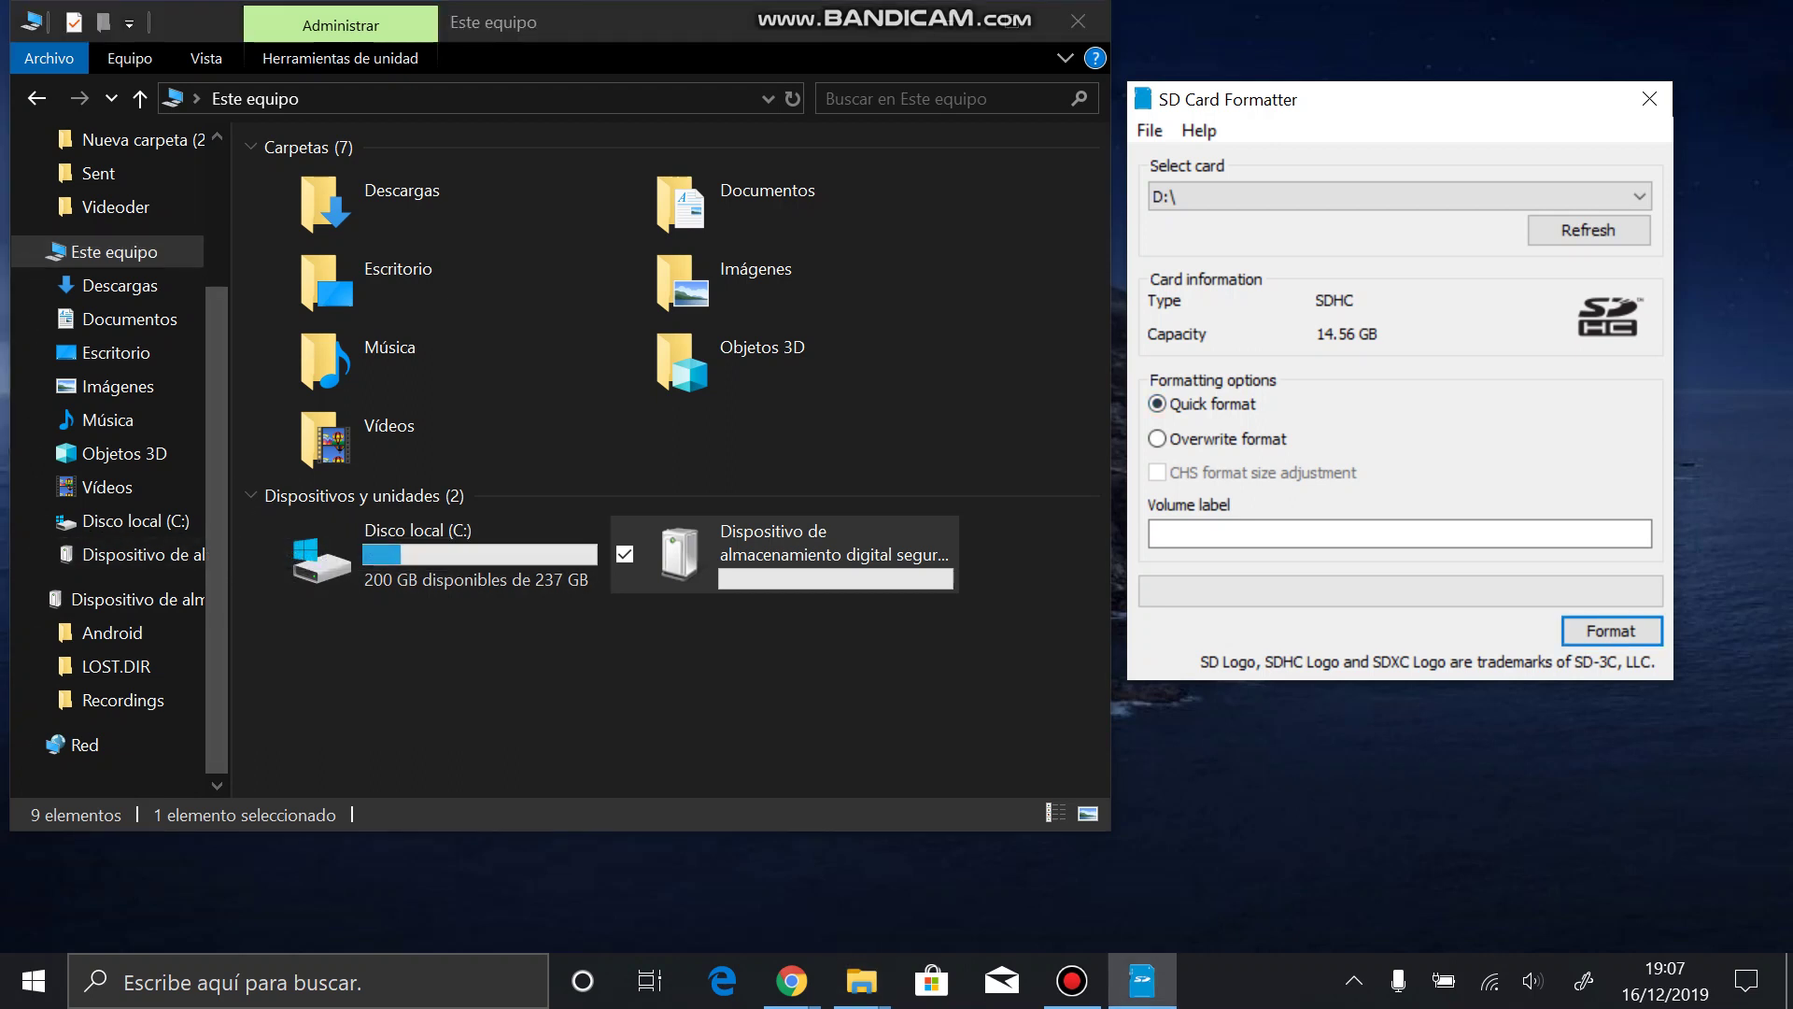
drag(1400, 99, 1239, 131)
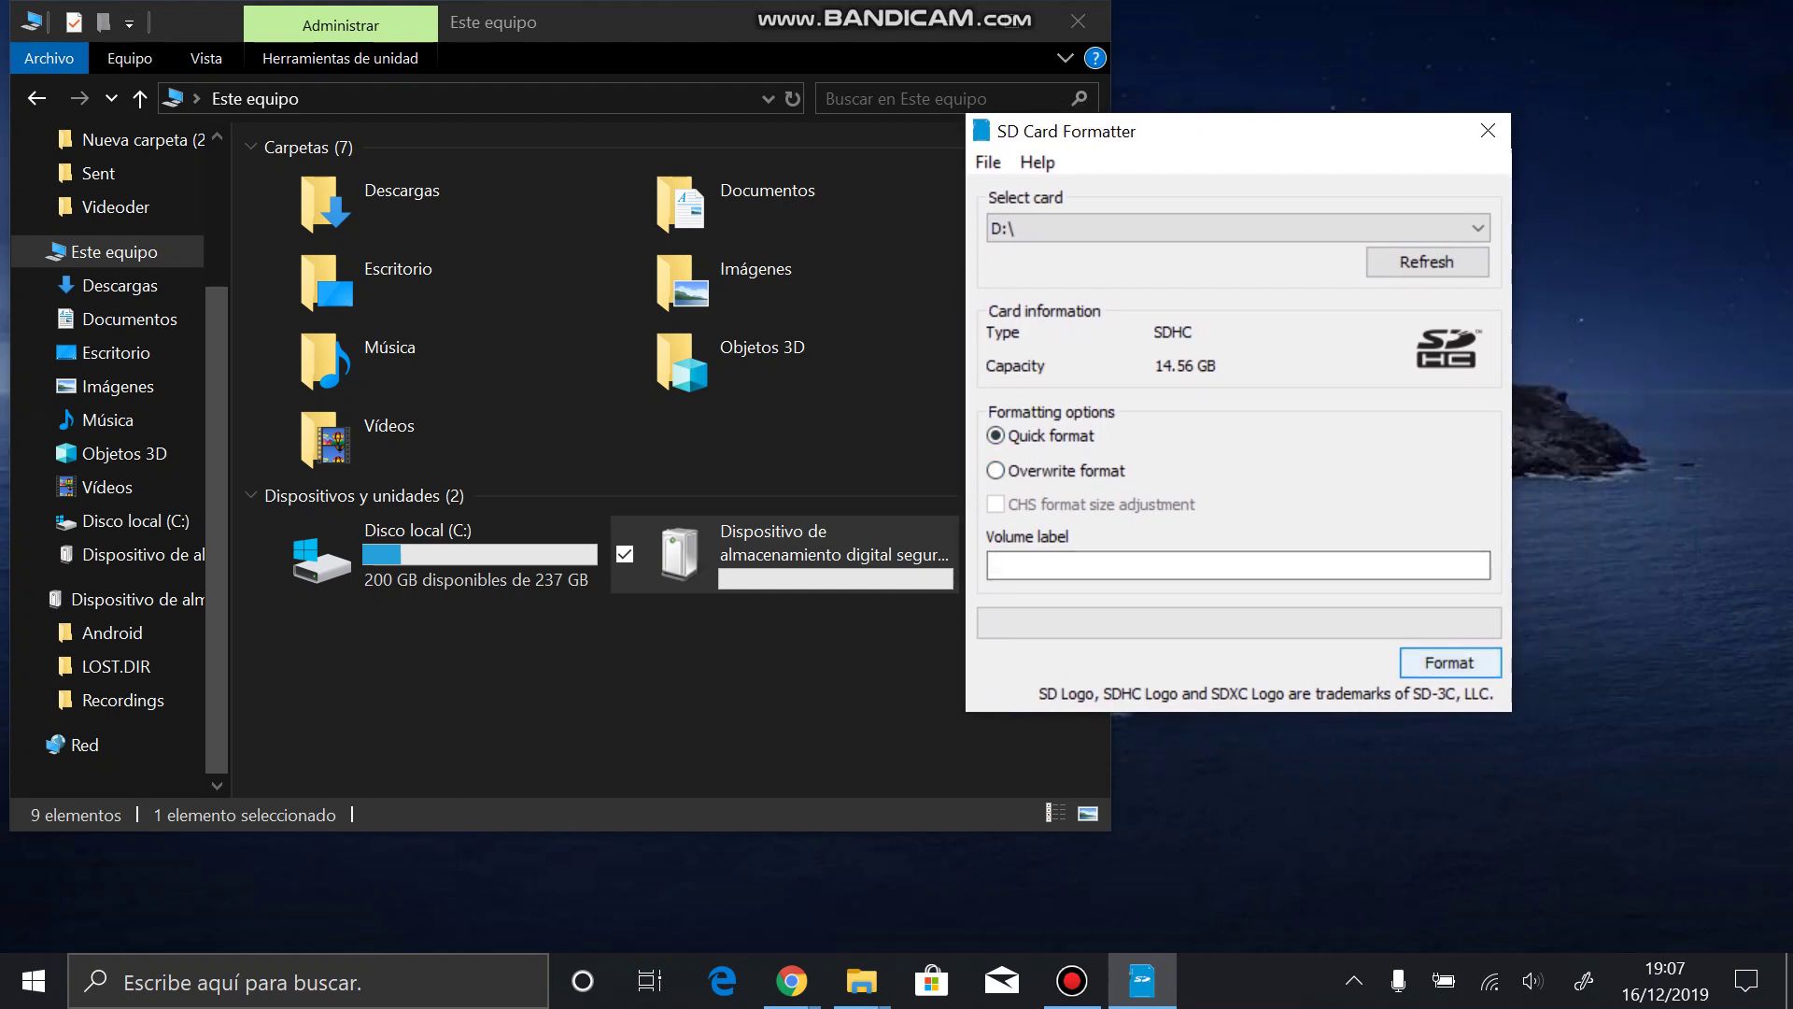
- Run the quick format on the card in drive D:, accept erasing all data, and close the completion message
key(Return)
key(Return)
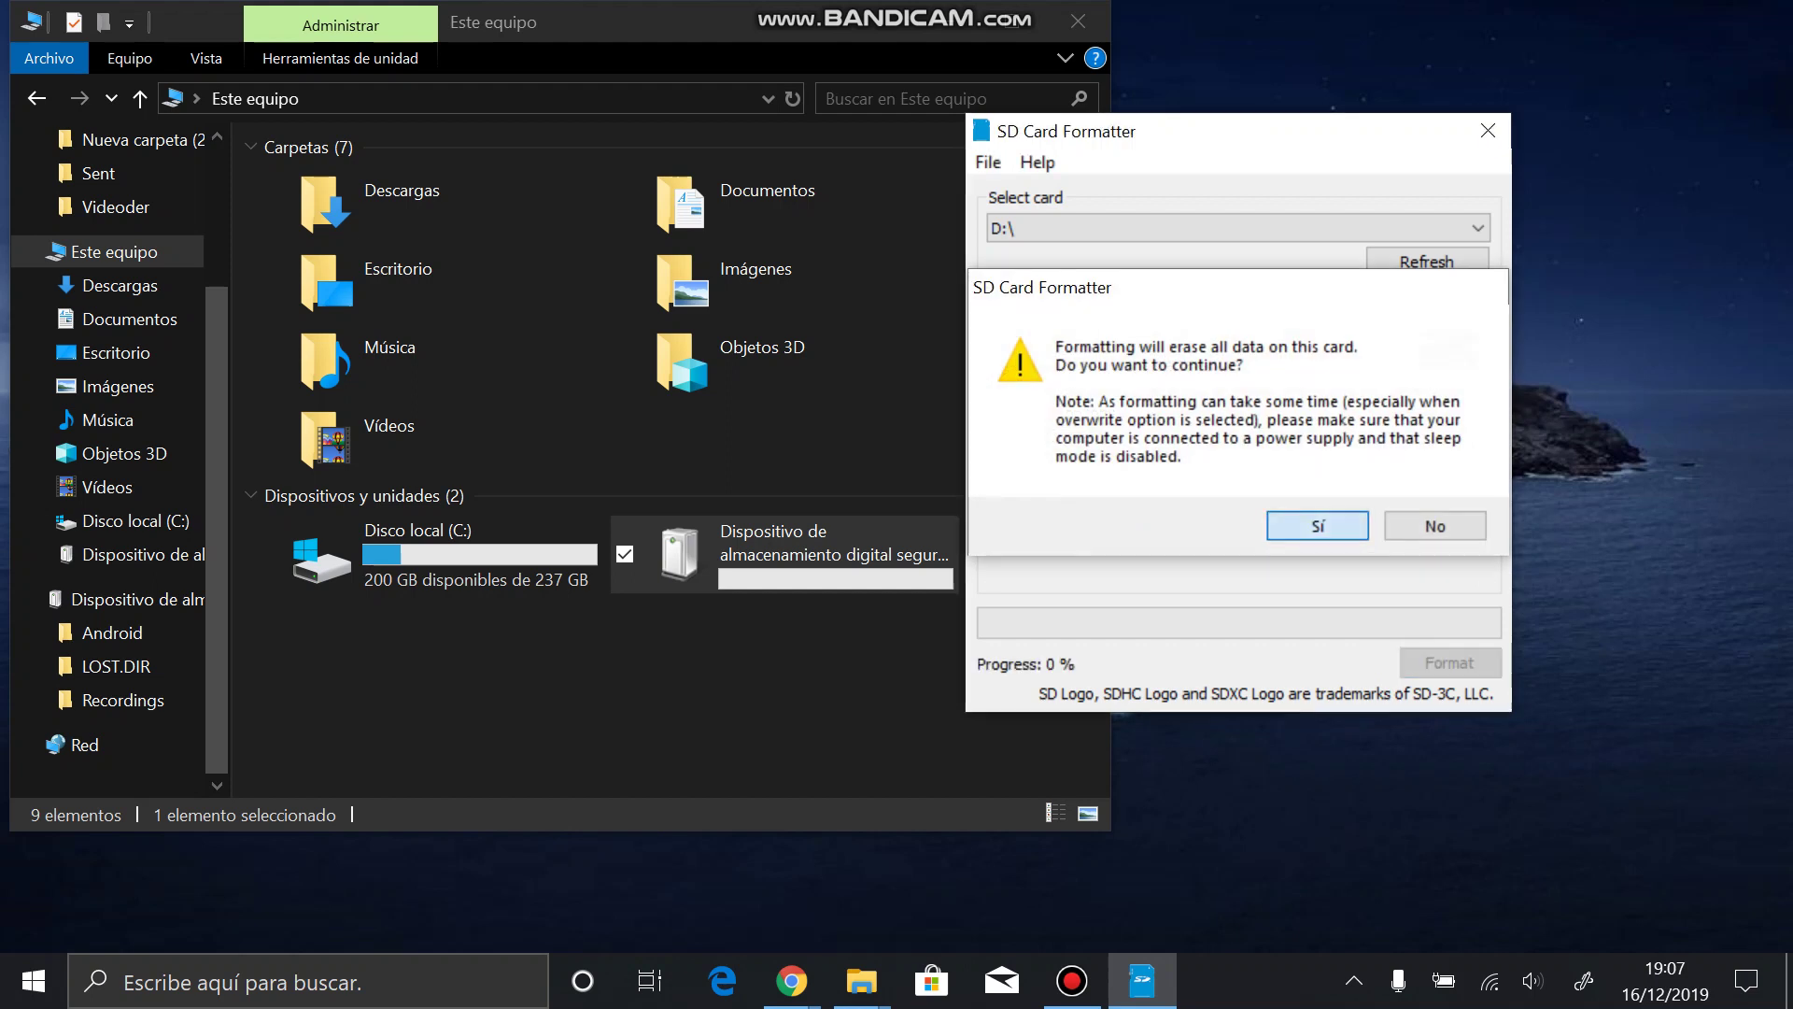
key(Return)
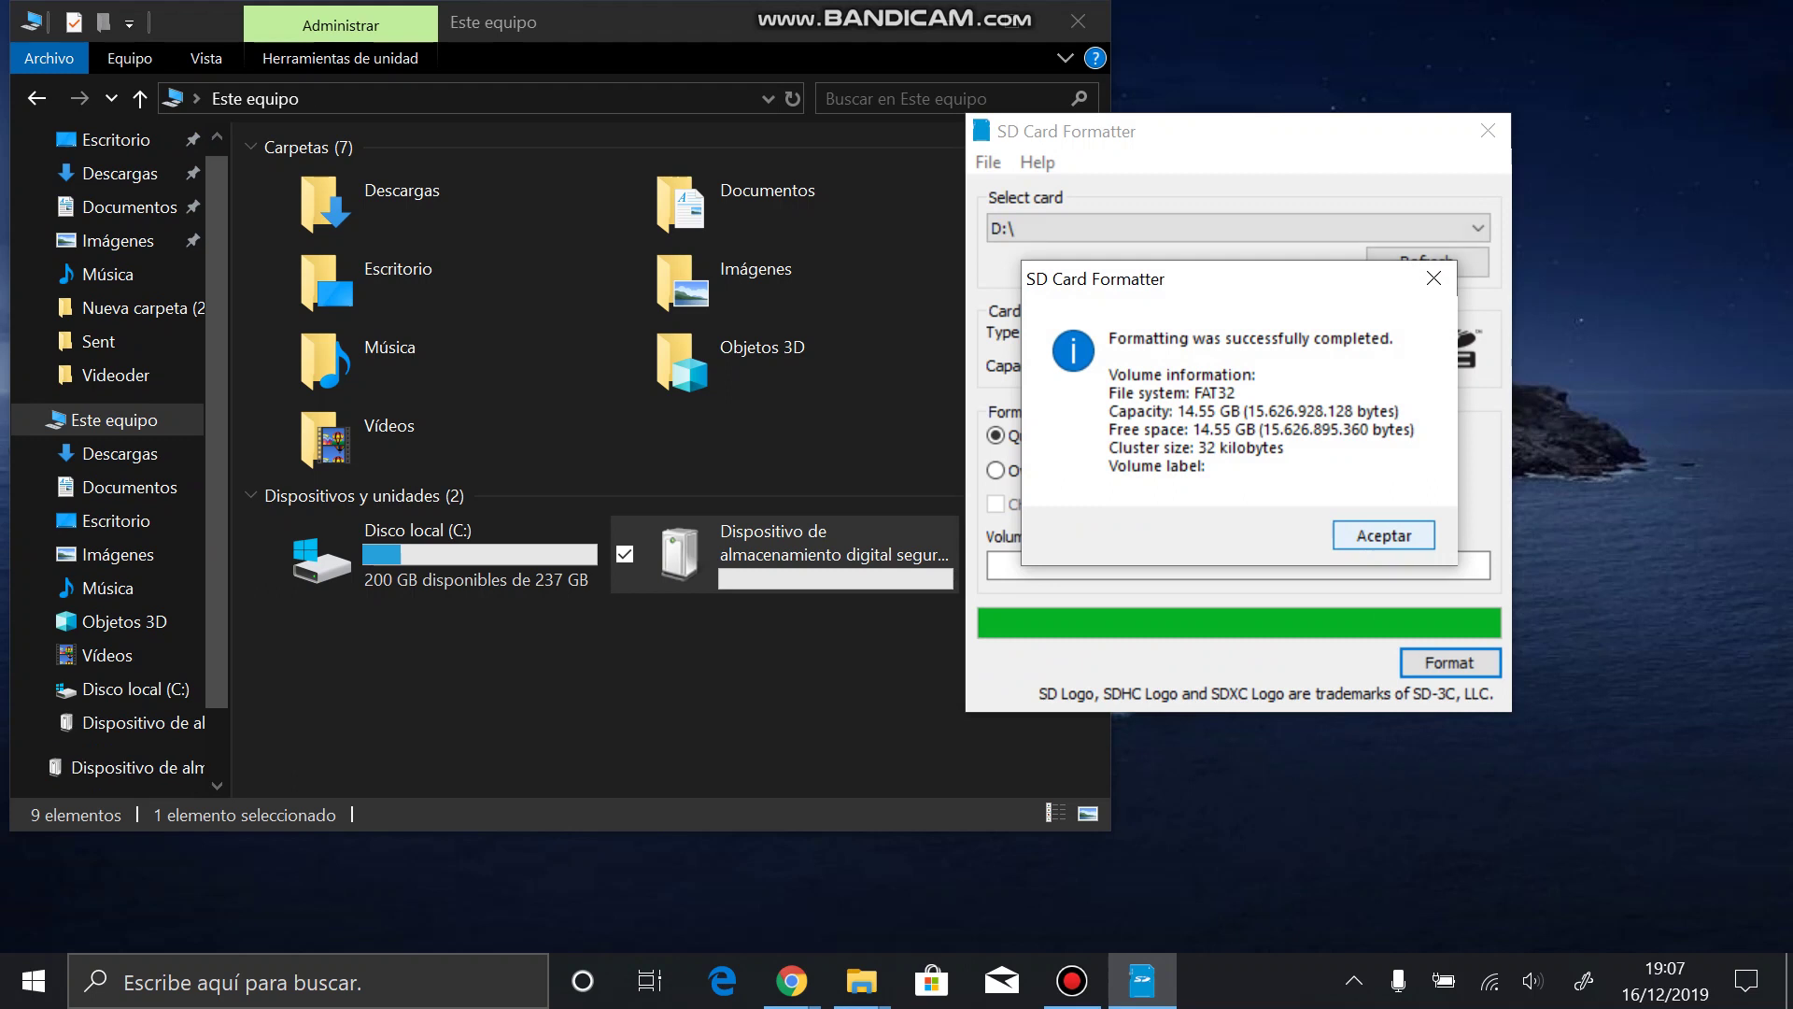
key(Return)
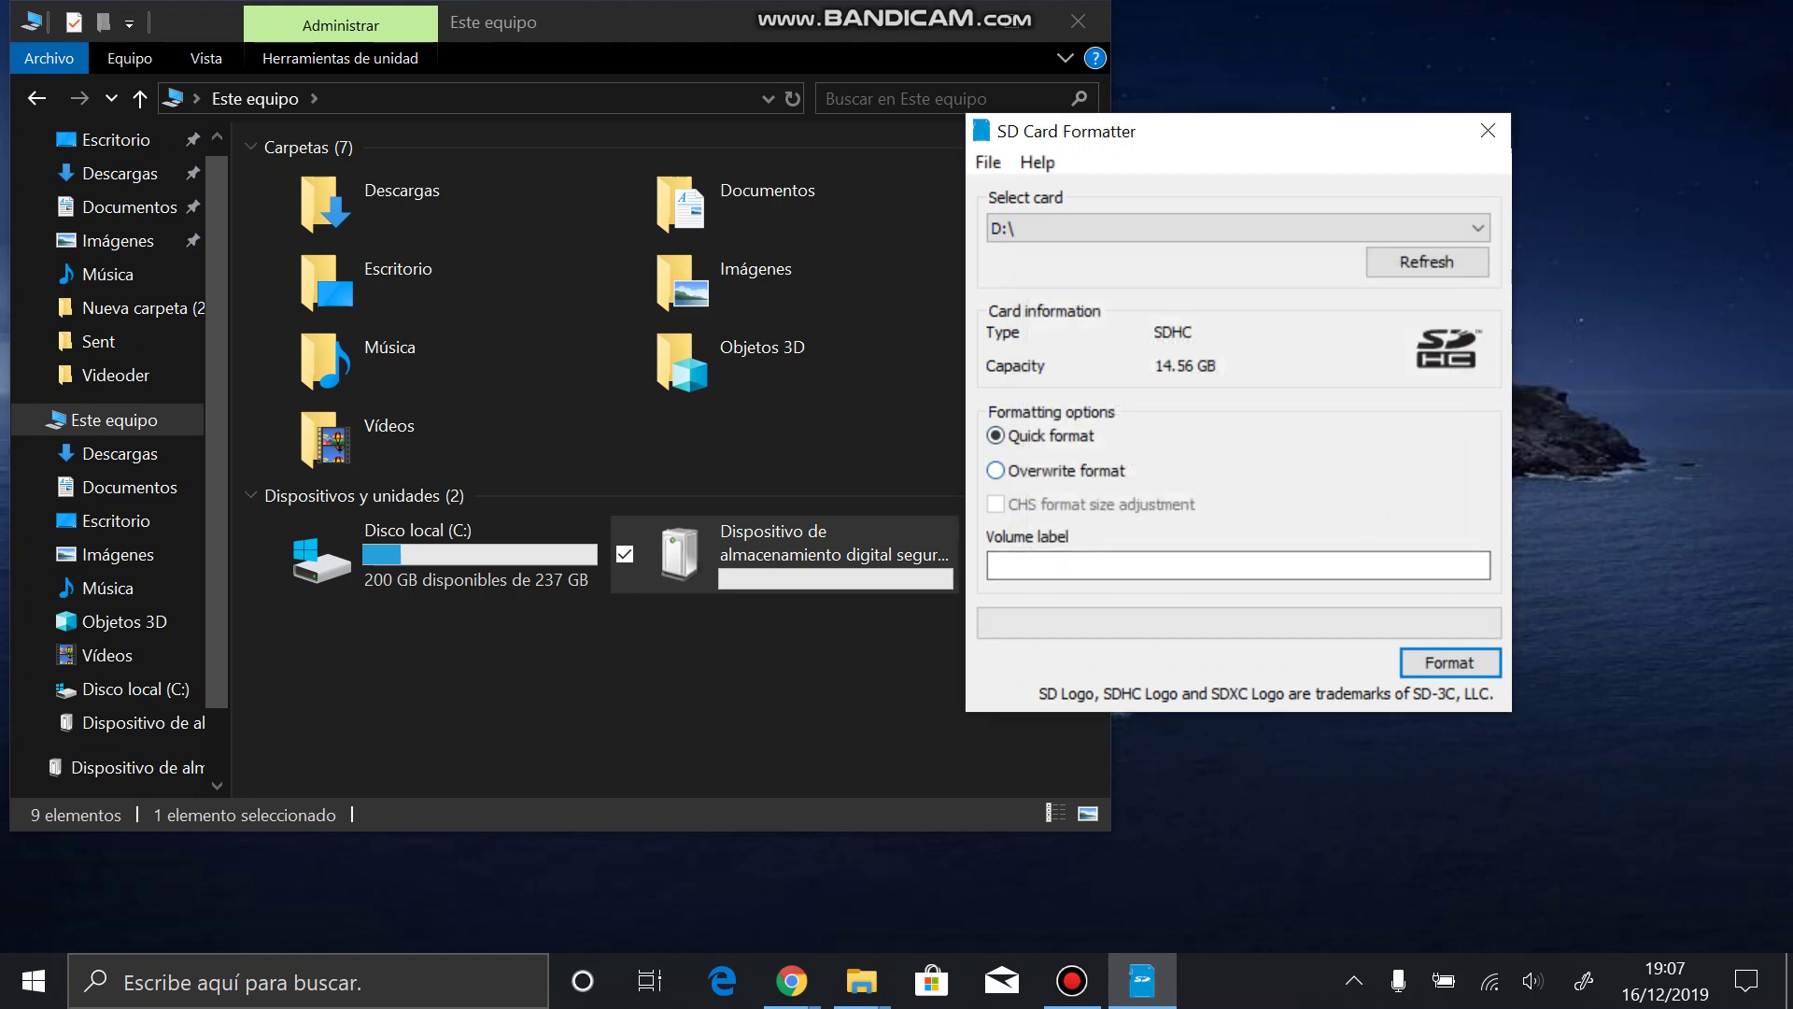
- Start an Overwrite format of the card in drive D:, then cancel the formatting and dismiss the cancellation message
click(996, 471)
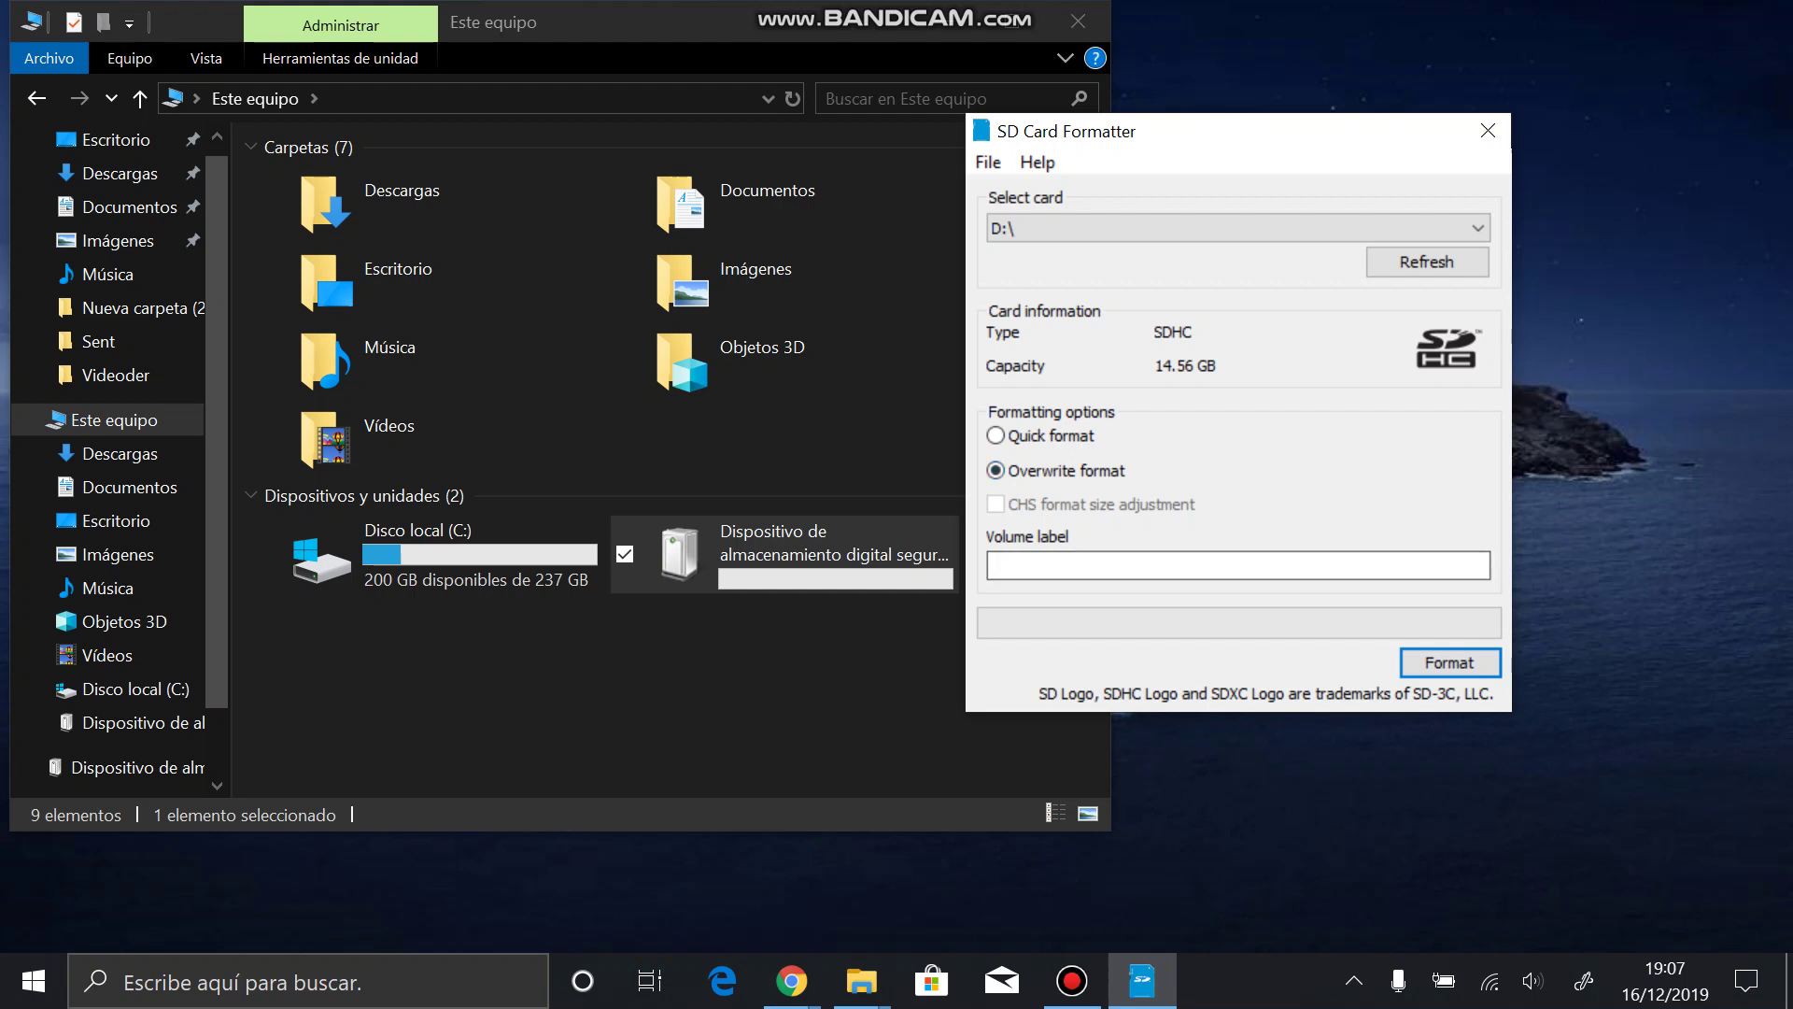
key(Return)
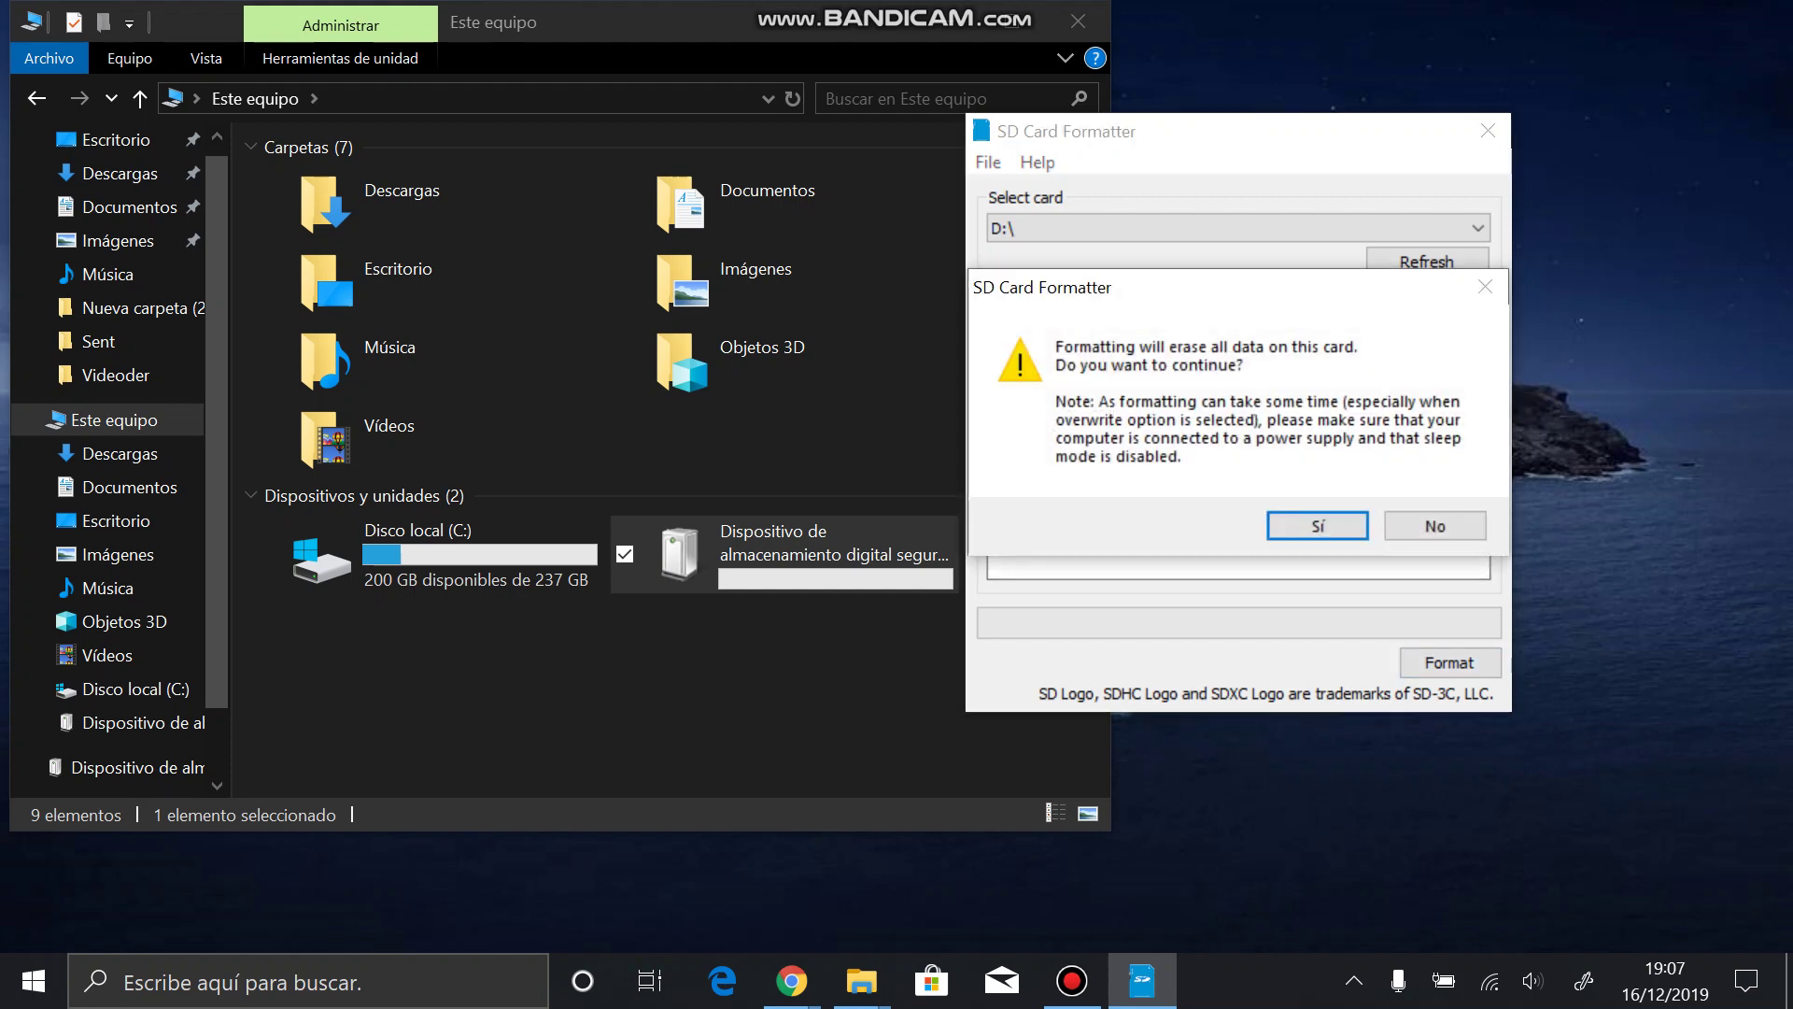
click(1317, 525)
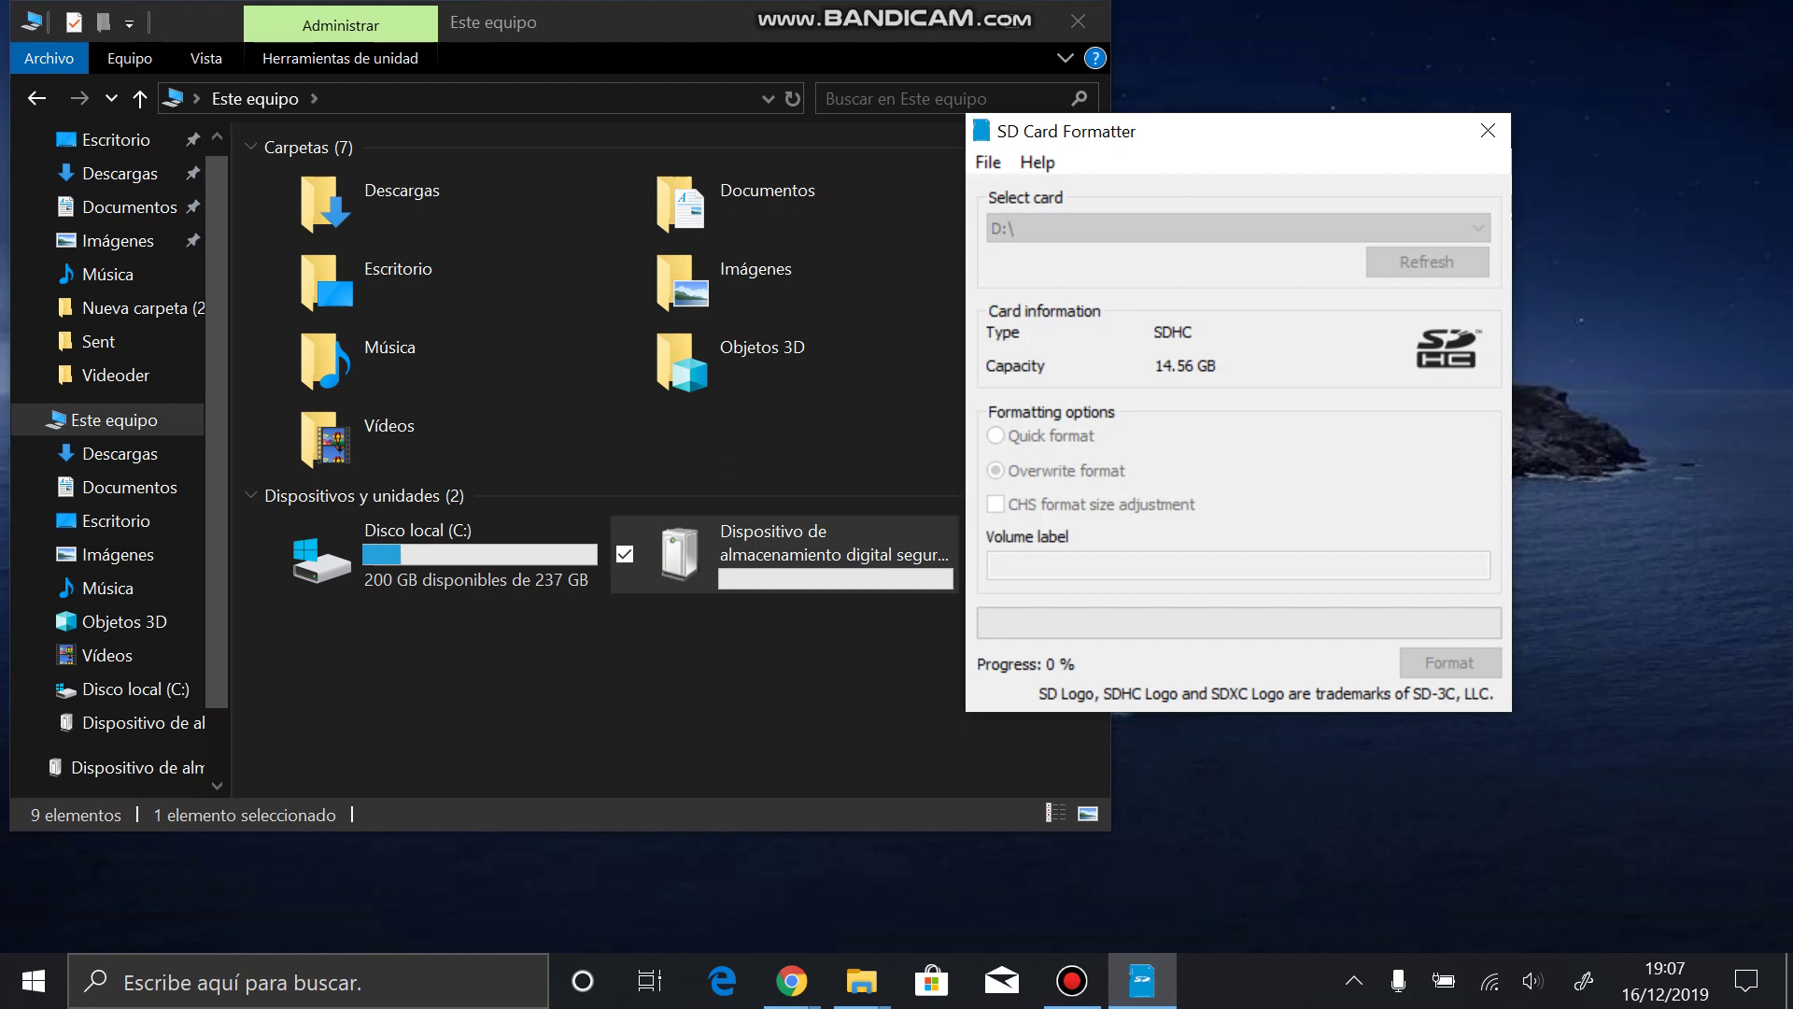
drag(1239, 131, 1375, 138)
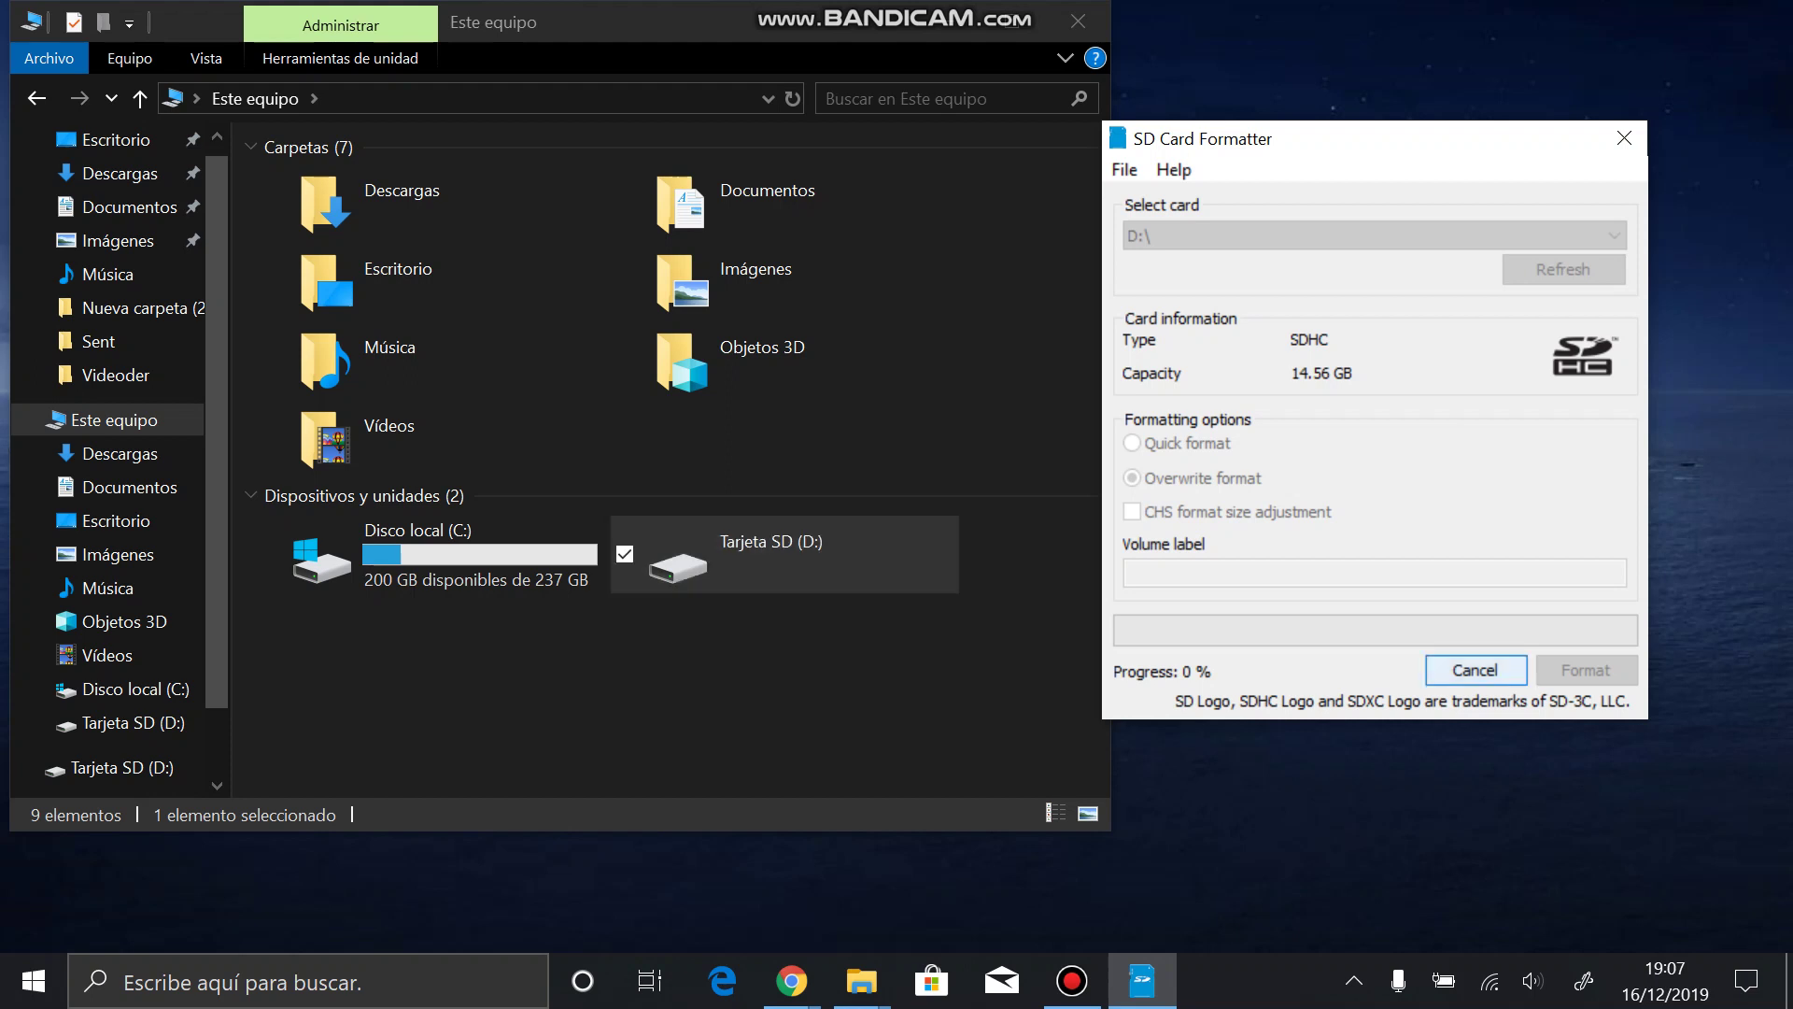
click(1475, 670)
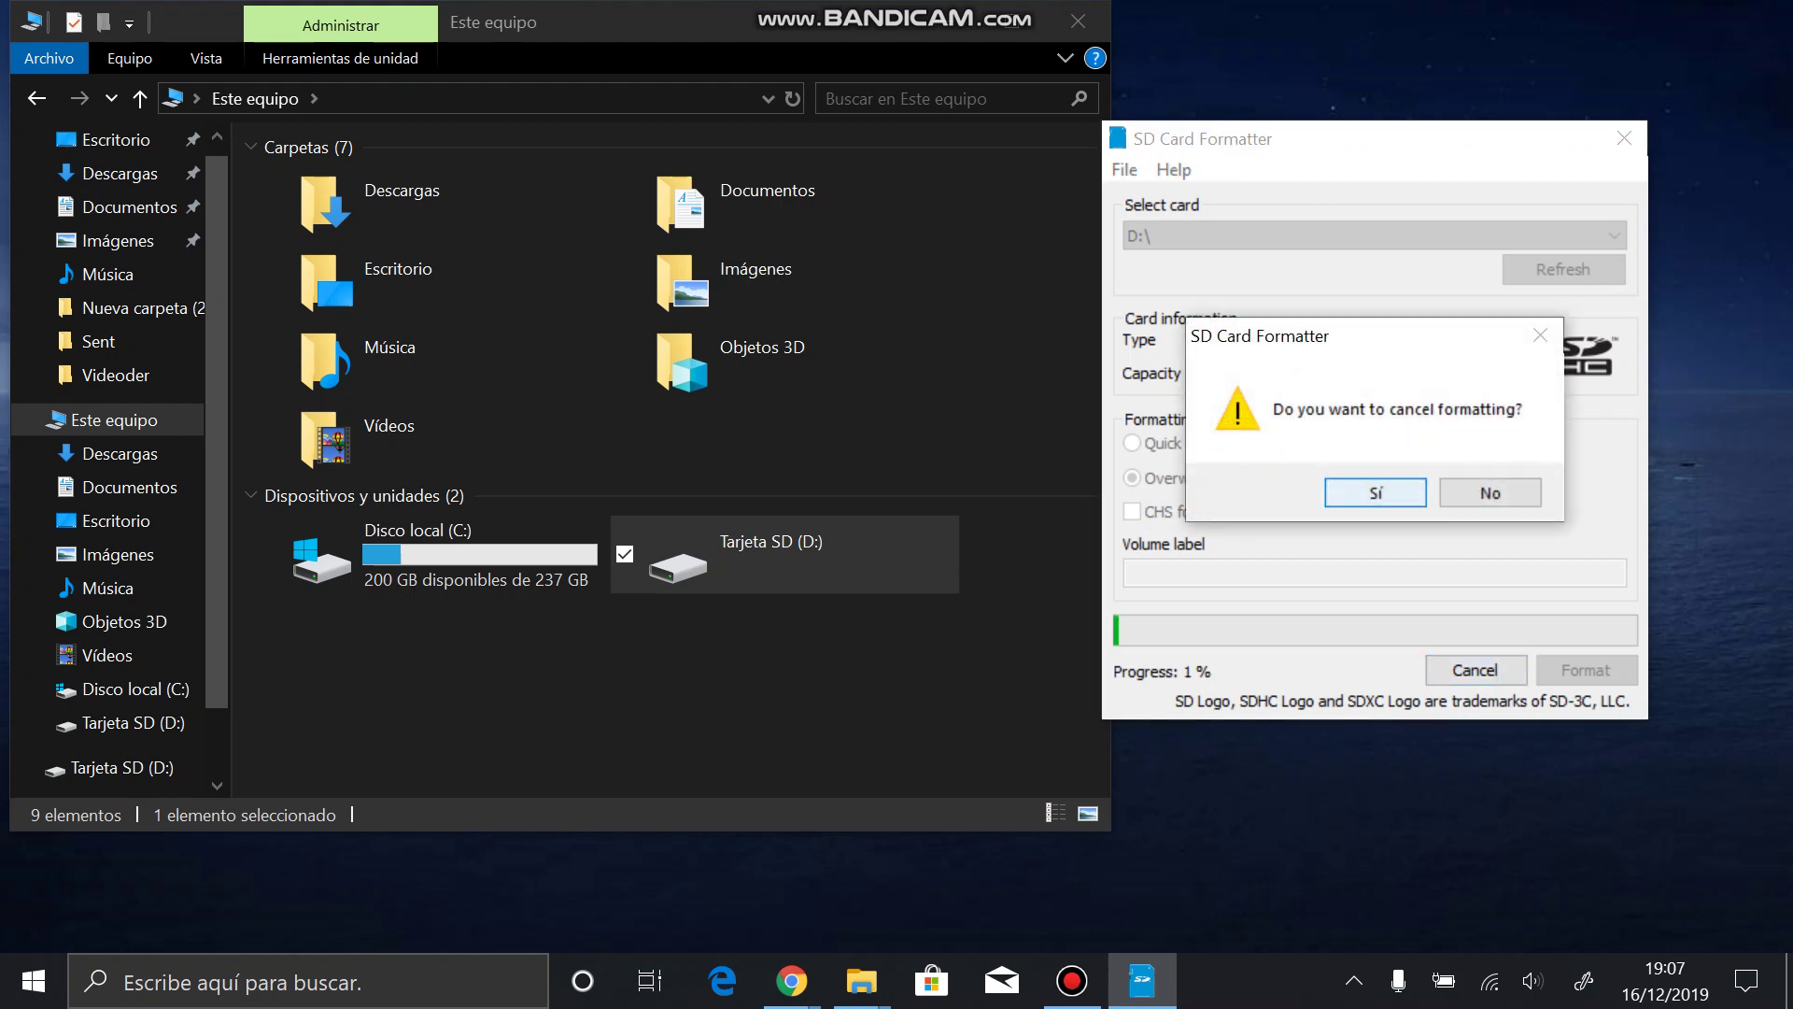
click(1375, 492)
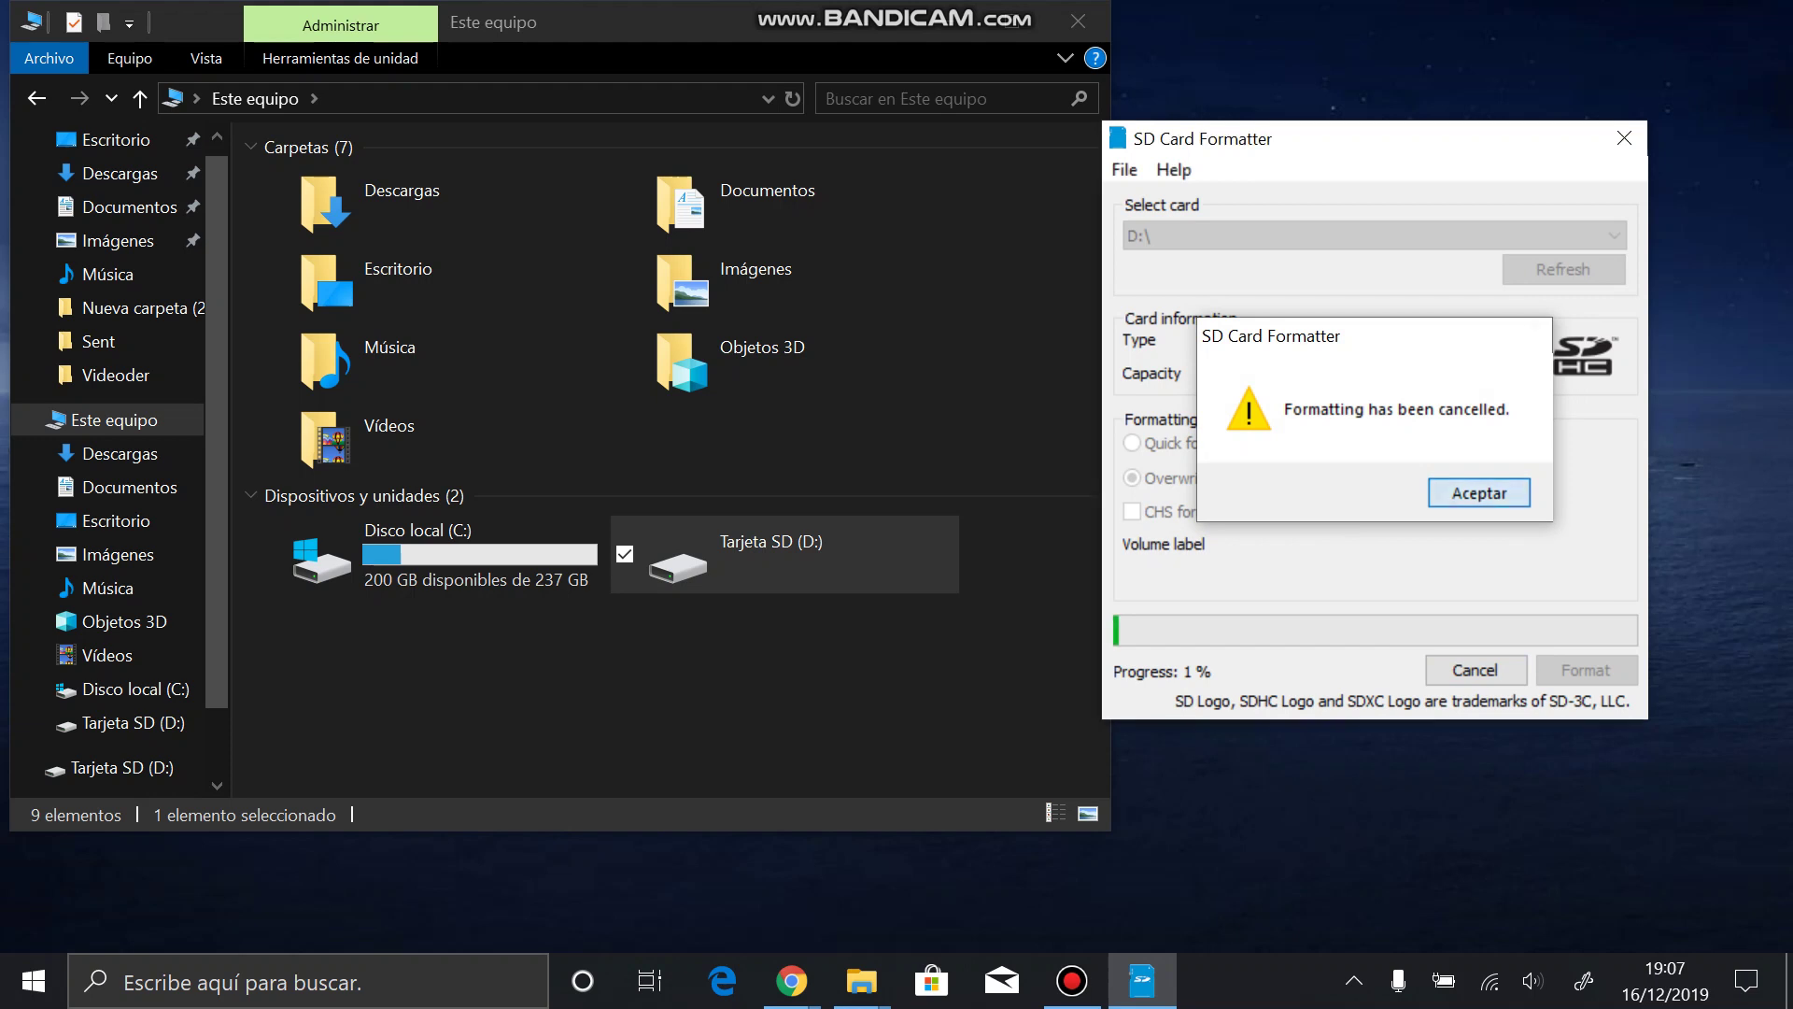
key(Return)
- Open drive D: from Este equipo in File Explorer to check the contents of the formatted card
double_click(785, 554)
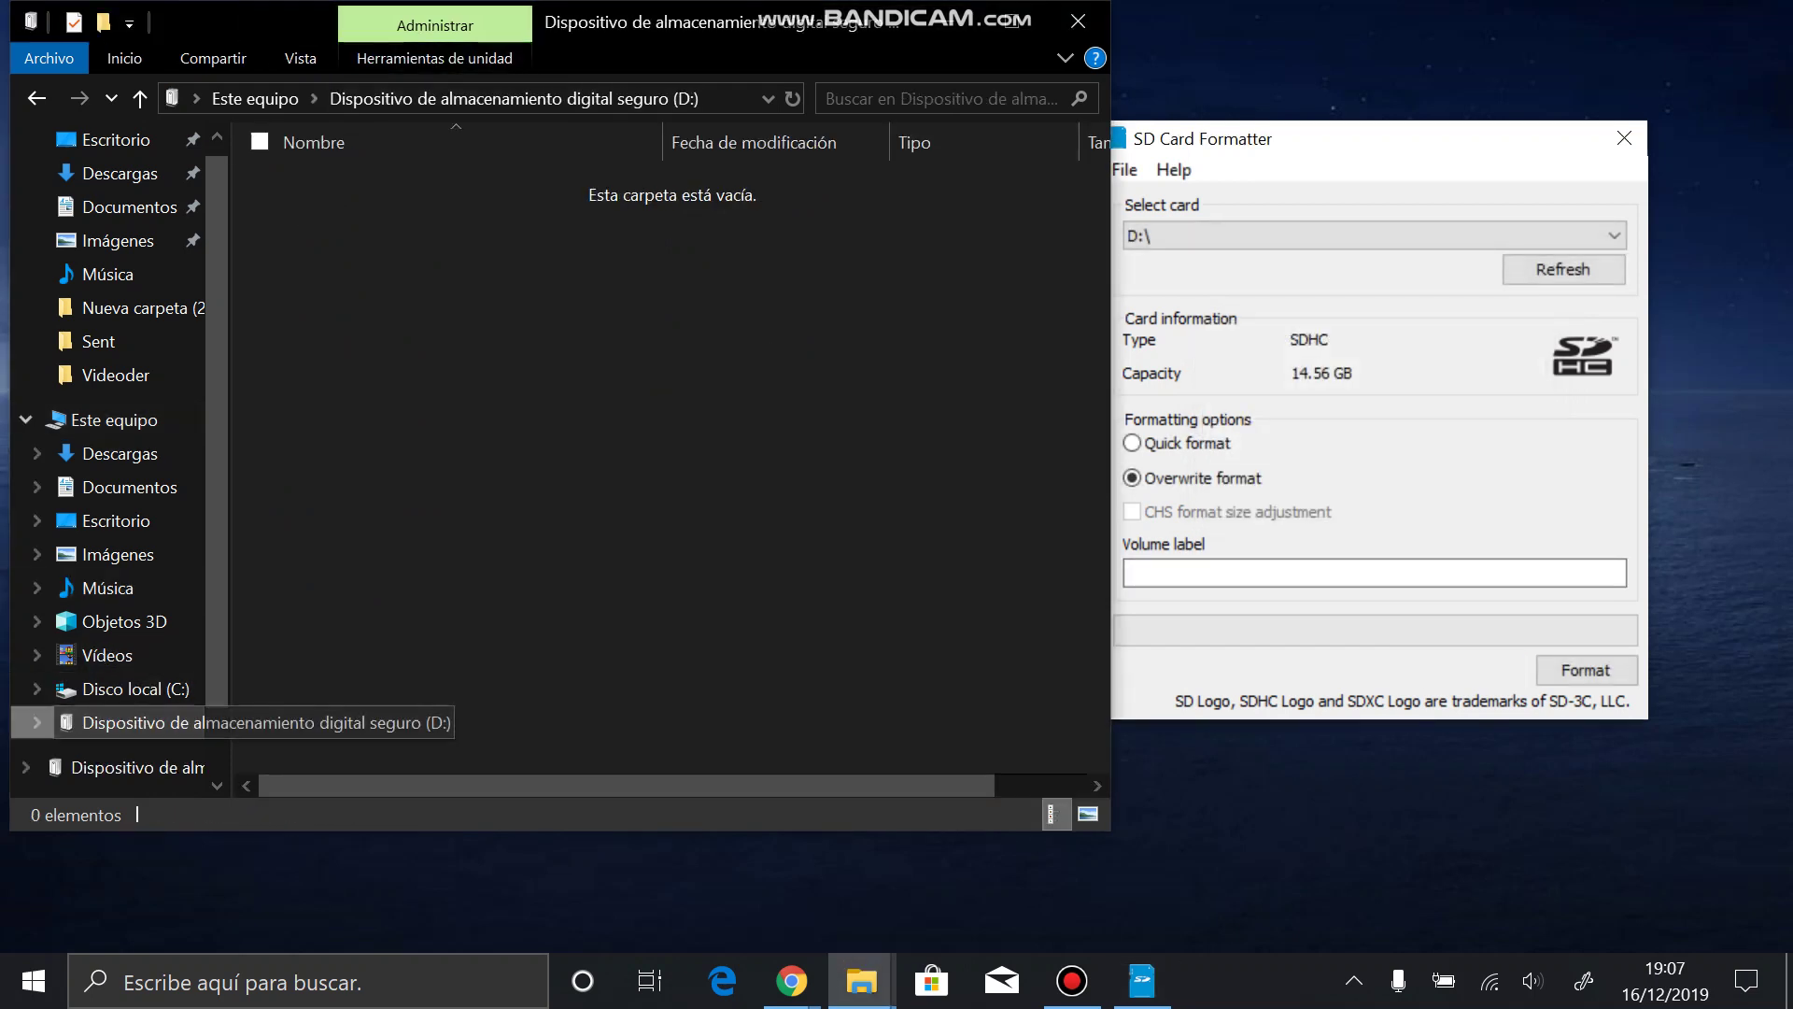
click(114, 419)
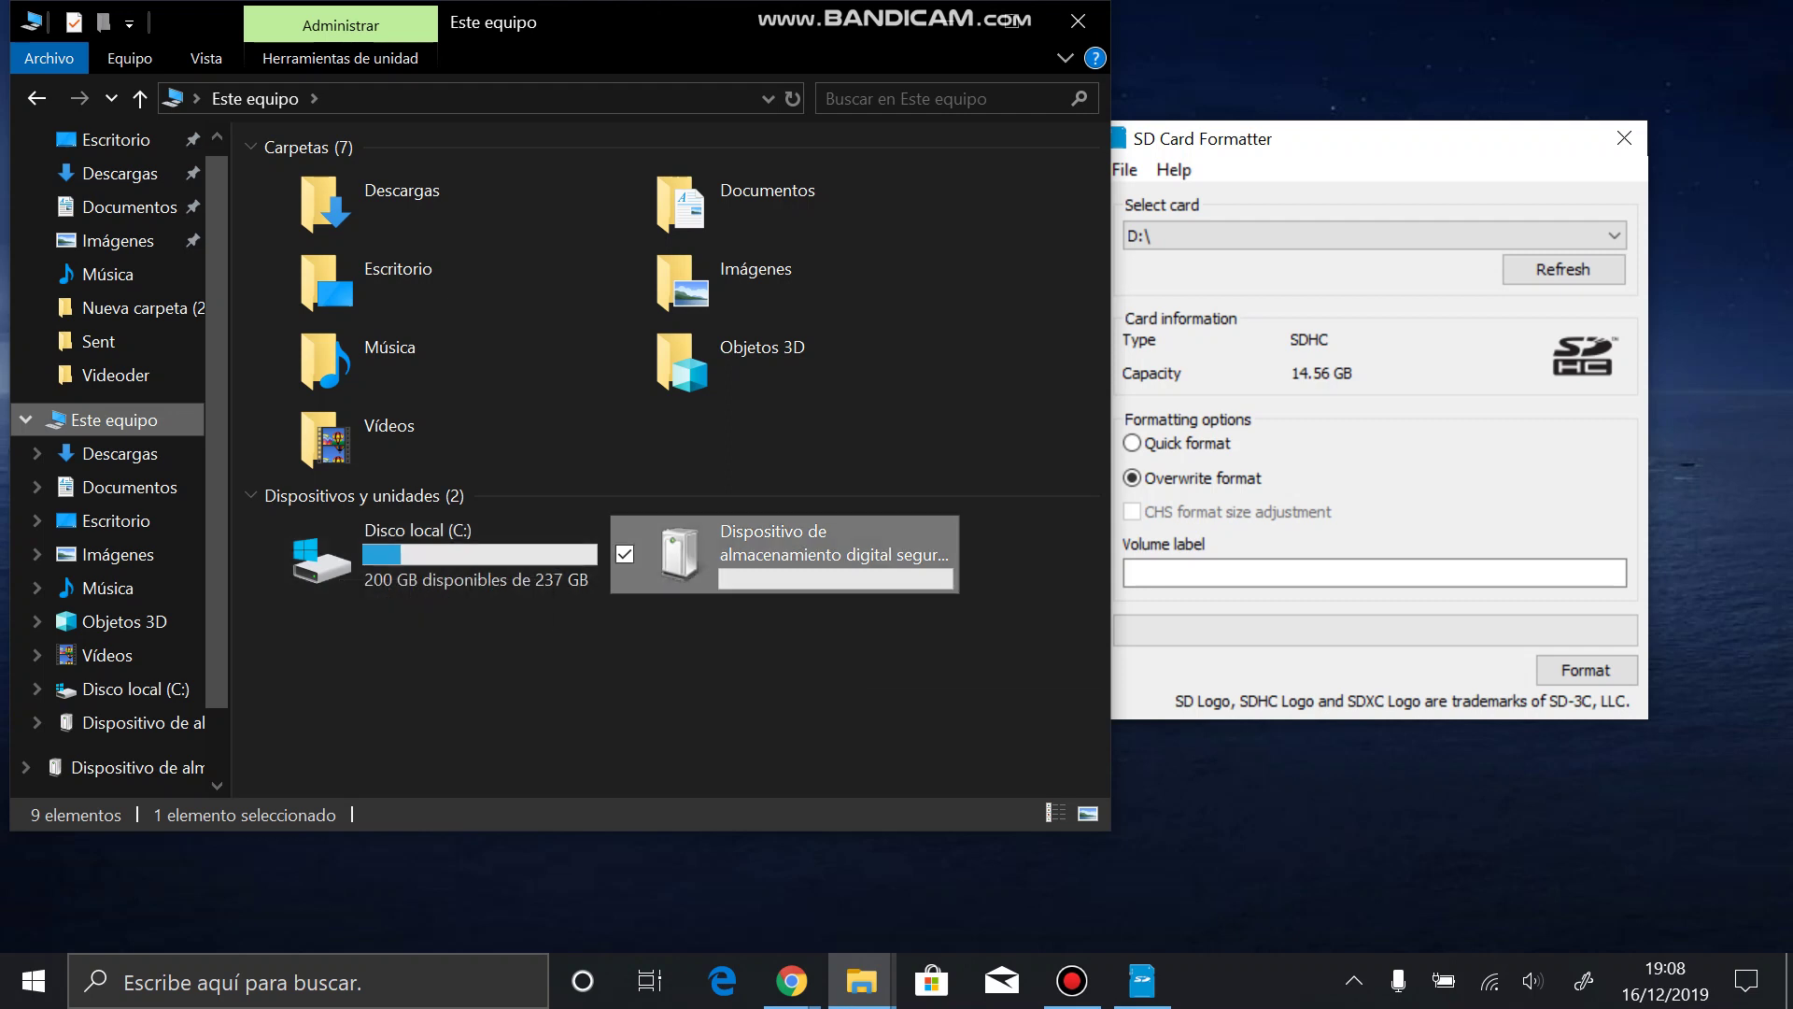
double_click(747, 551)
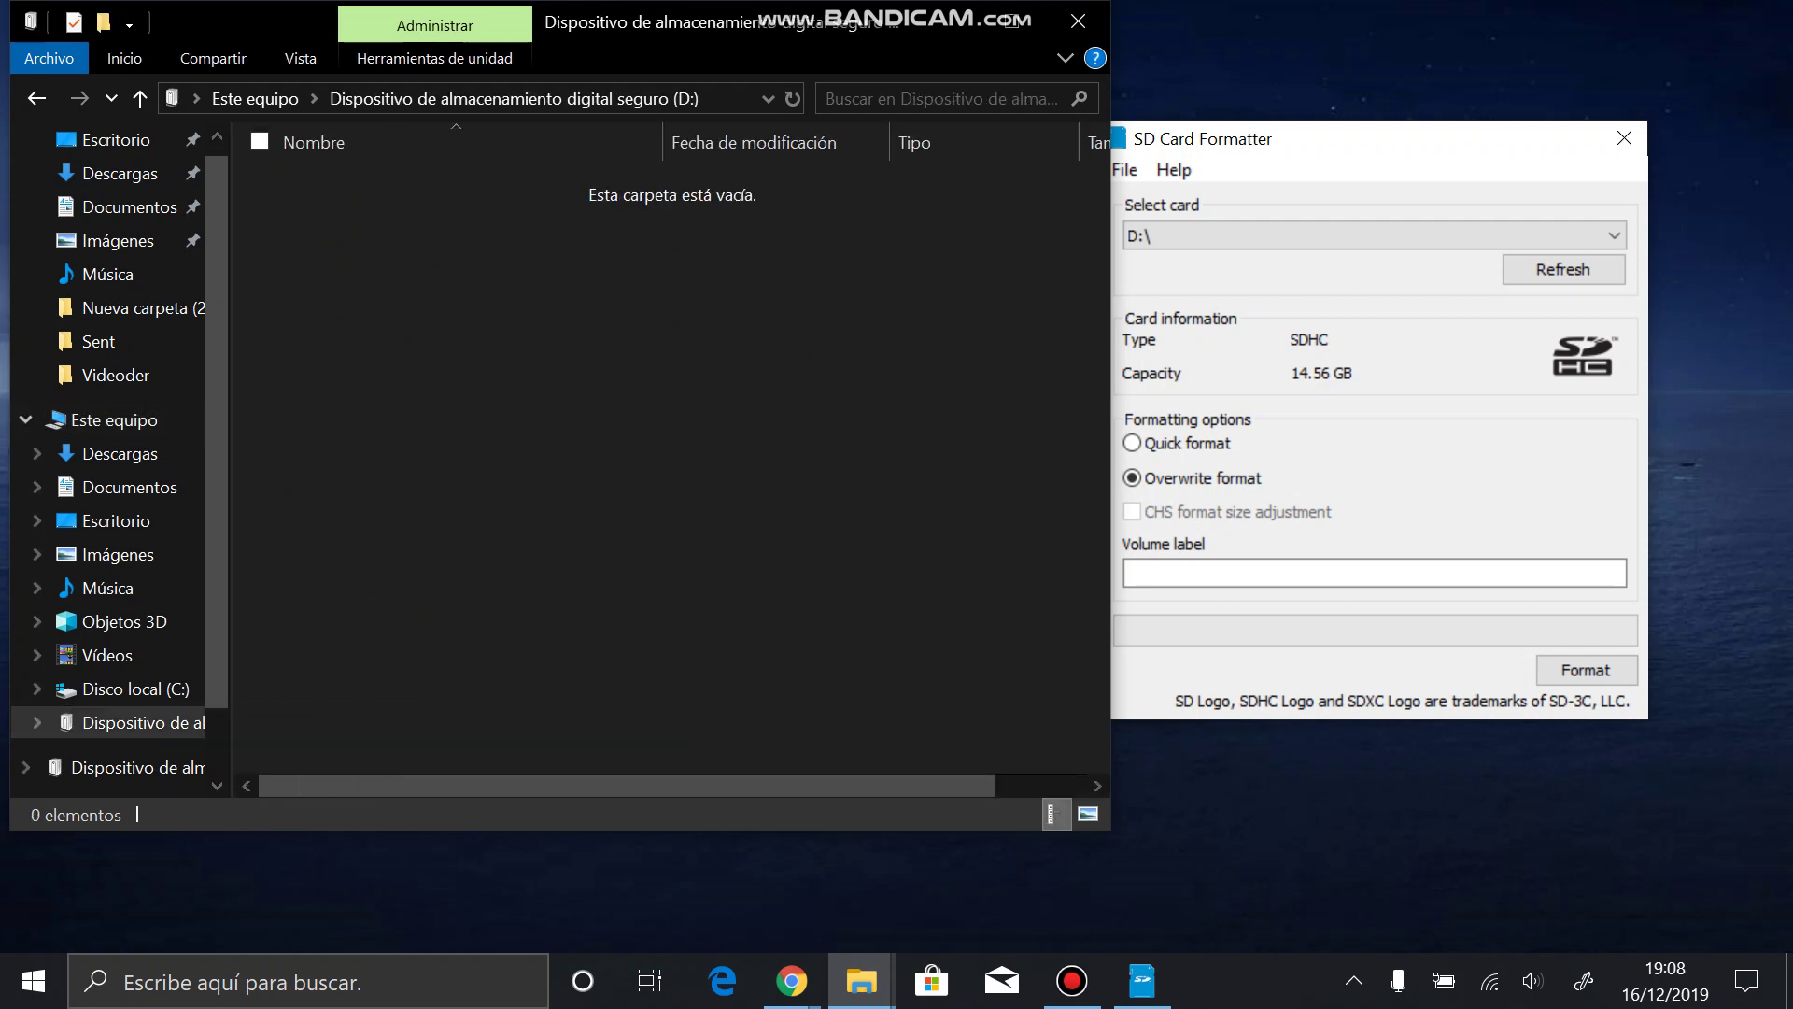
- Return to SD Card Formatter and switch the formatting option to Quick format, then back to Overwrite format
key(alt+Tab)
click(1133, 443)
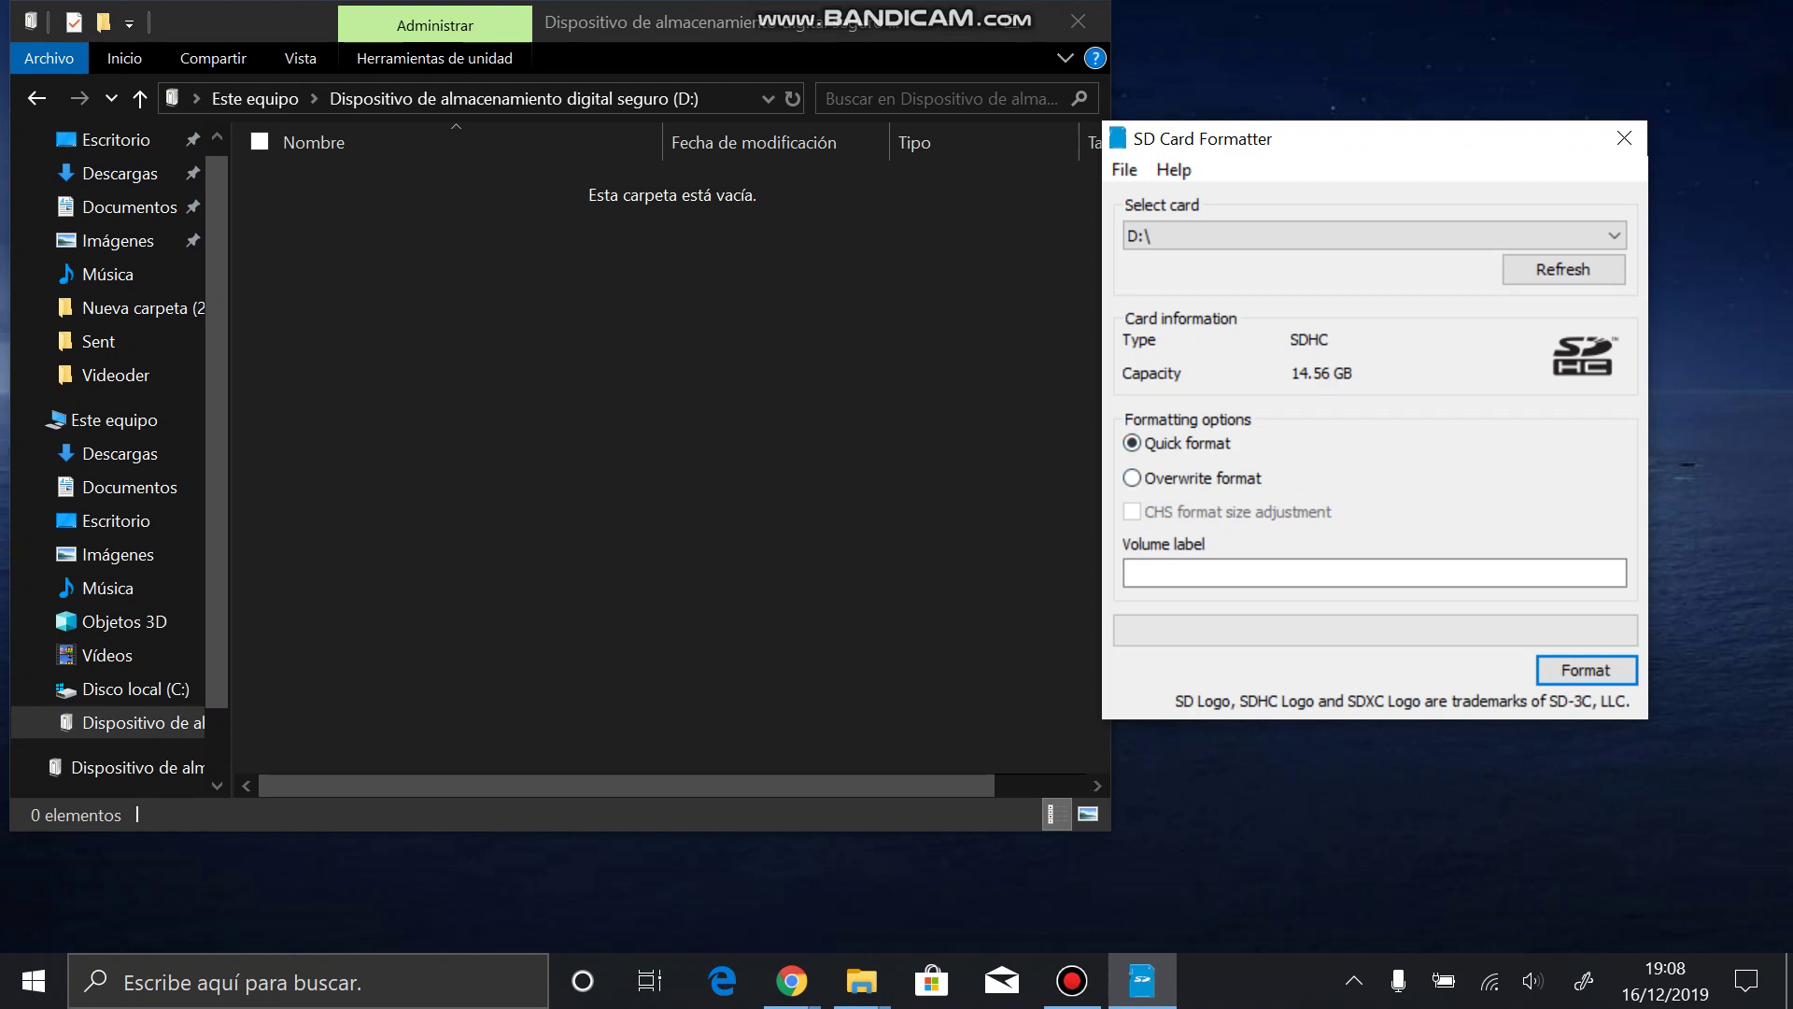
click(1132, 477)
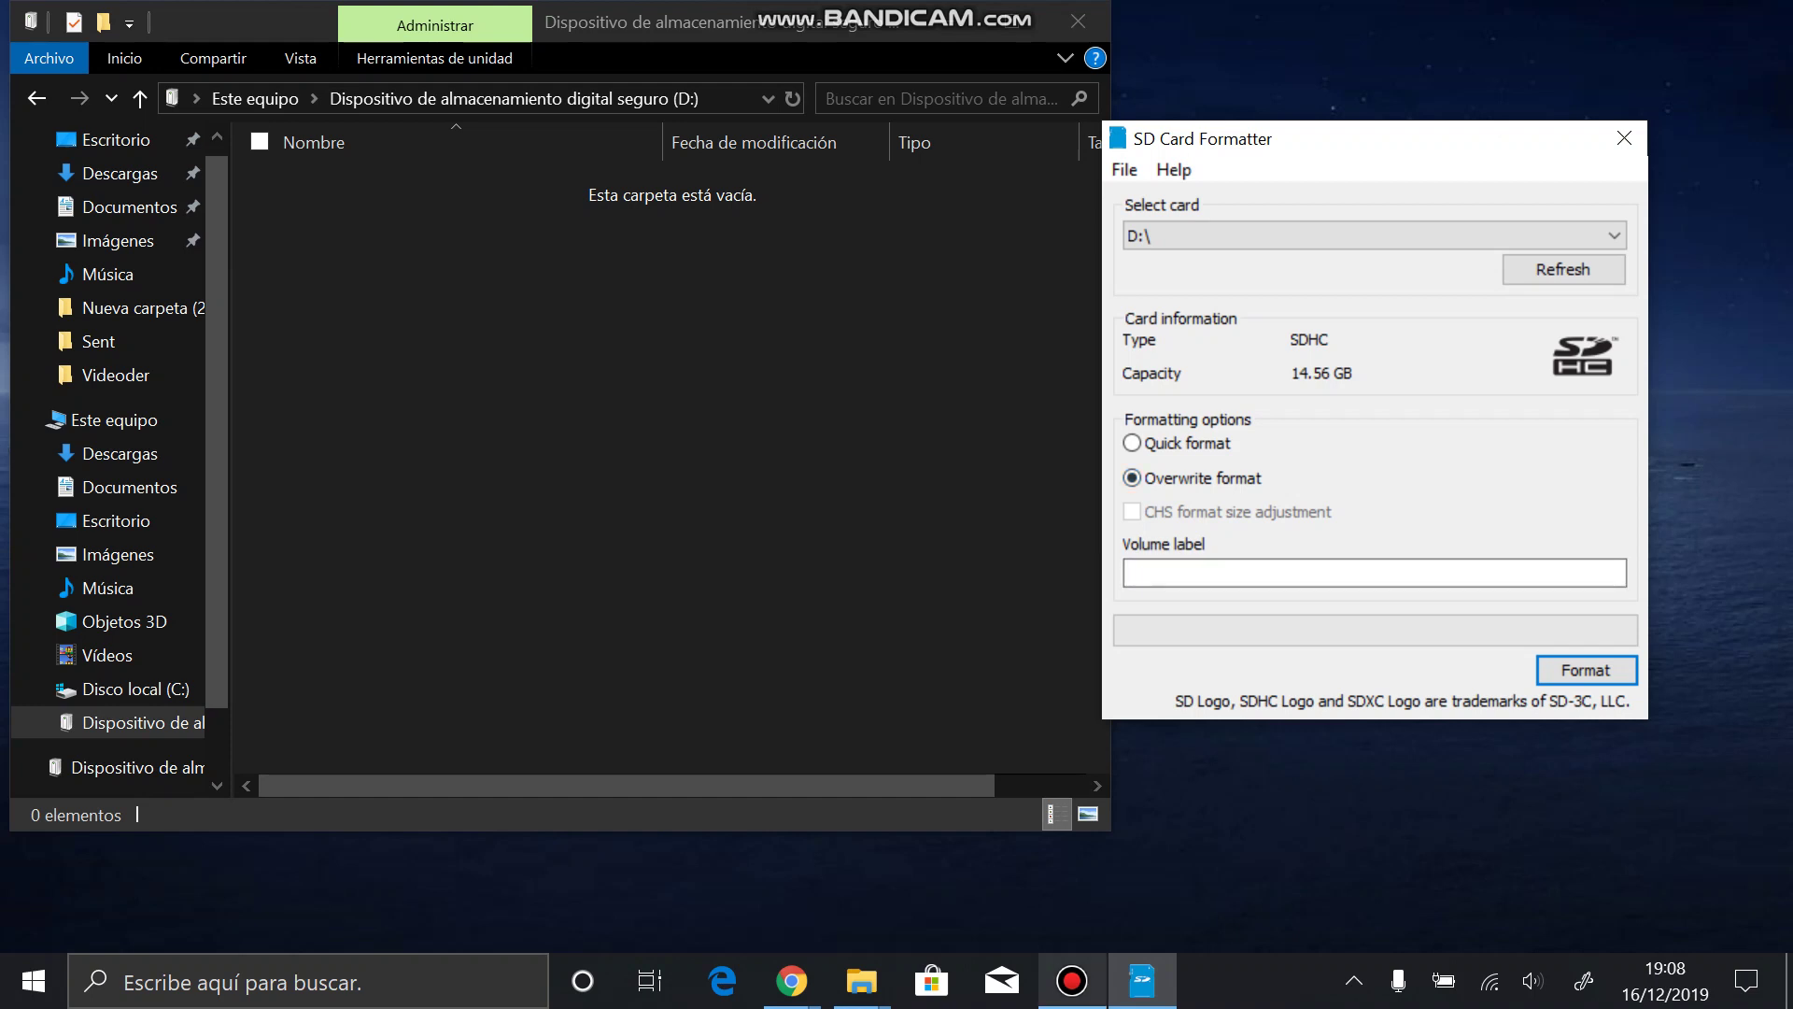
mouse_move(1072, 981)
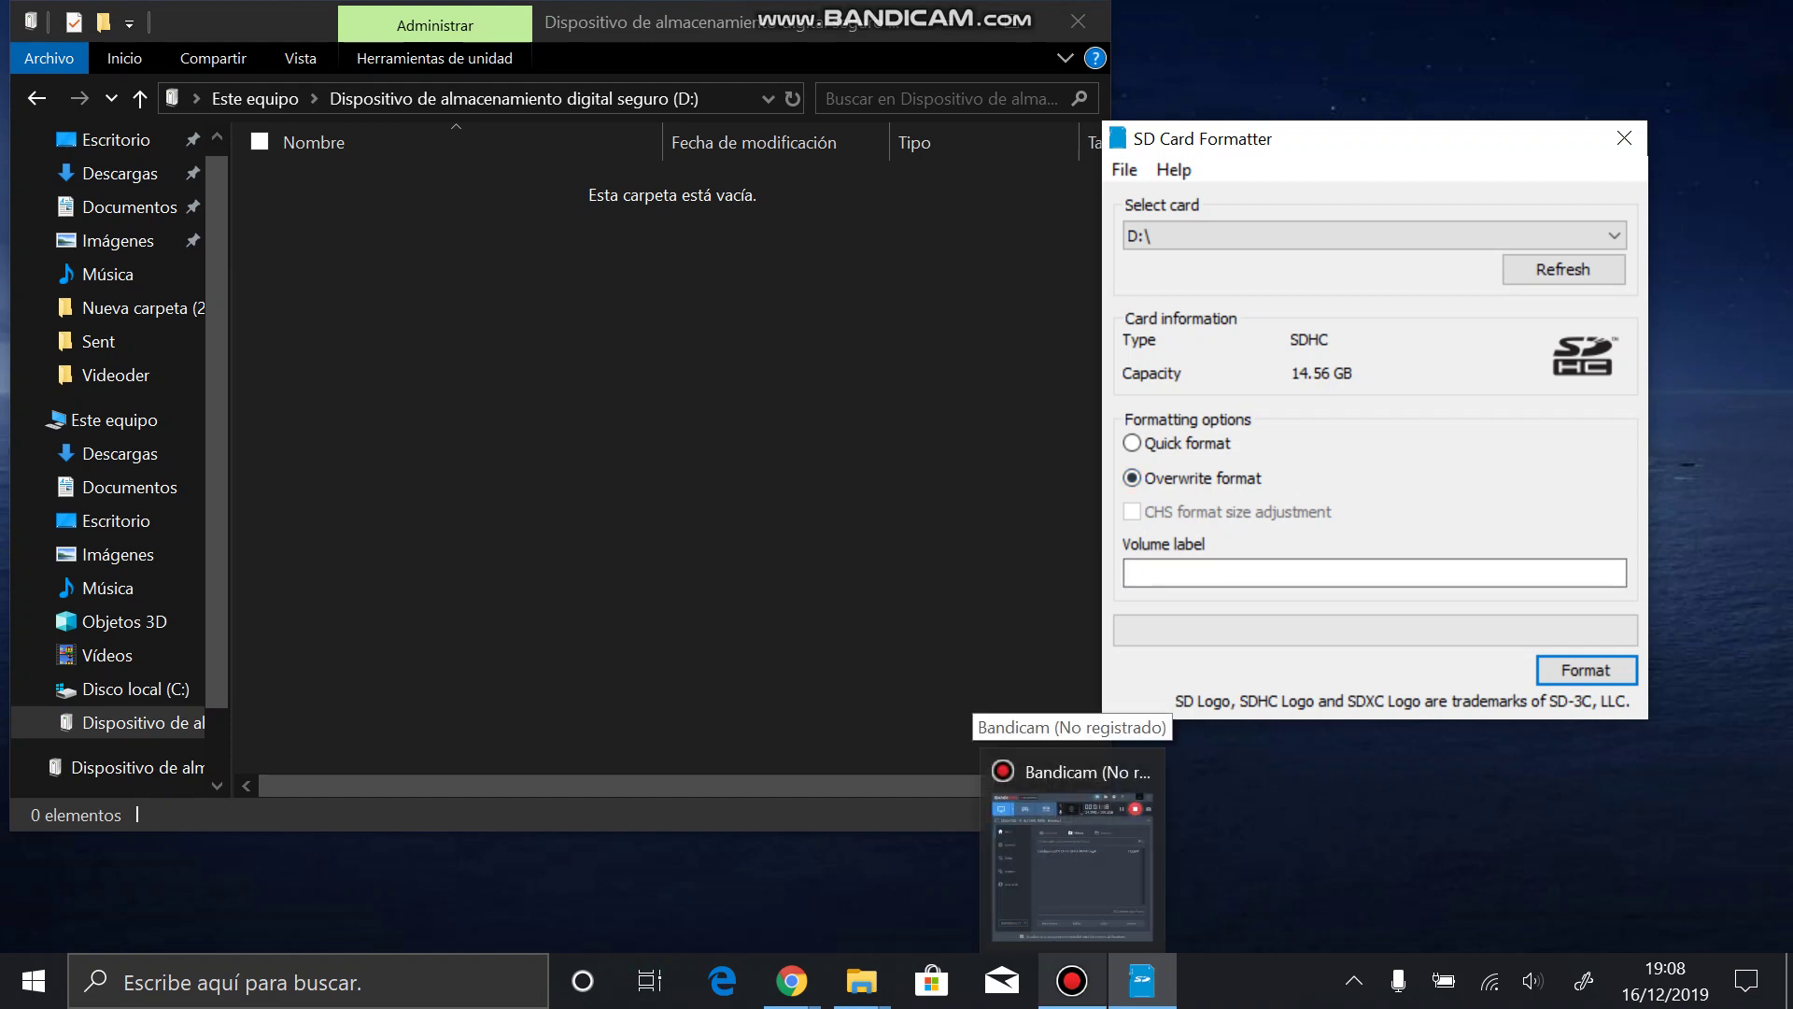
click(1074, 772)
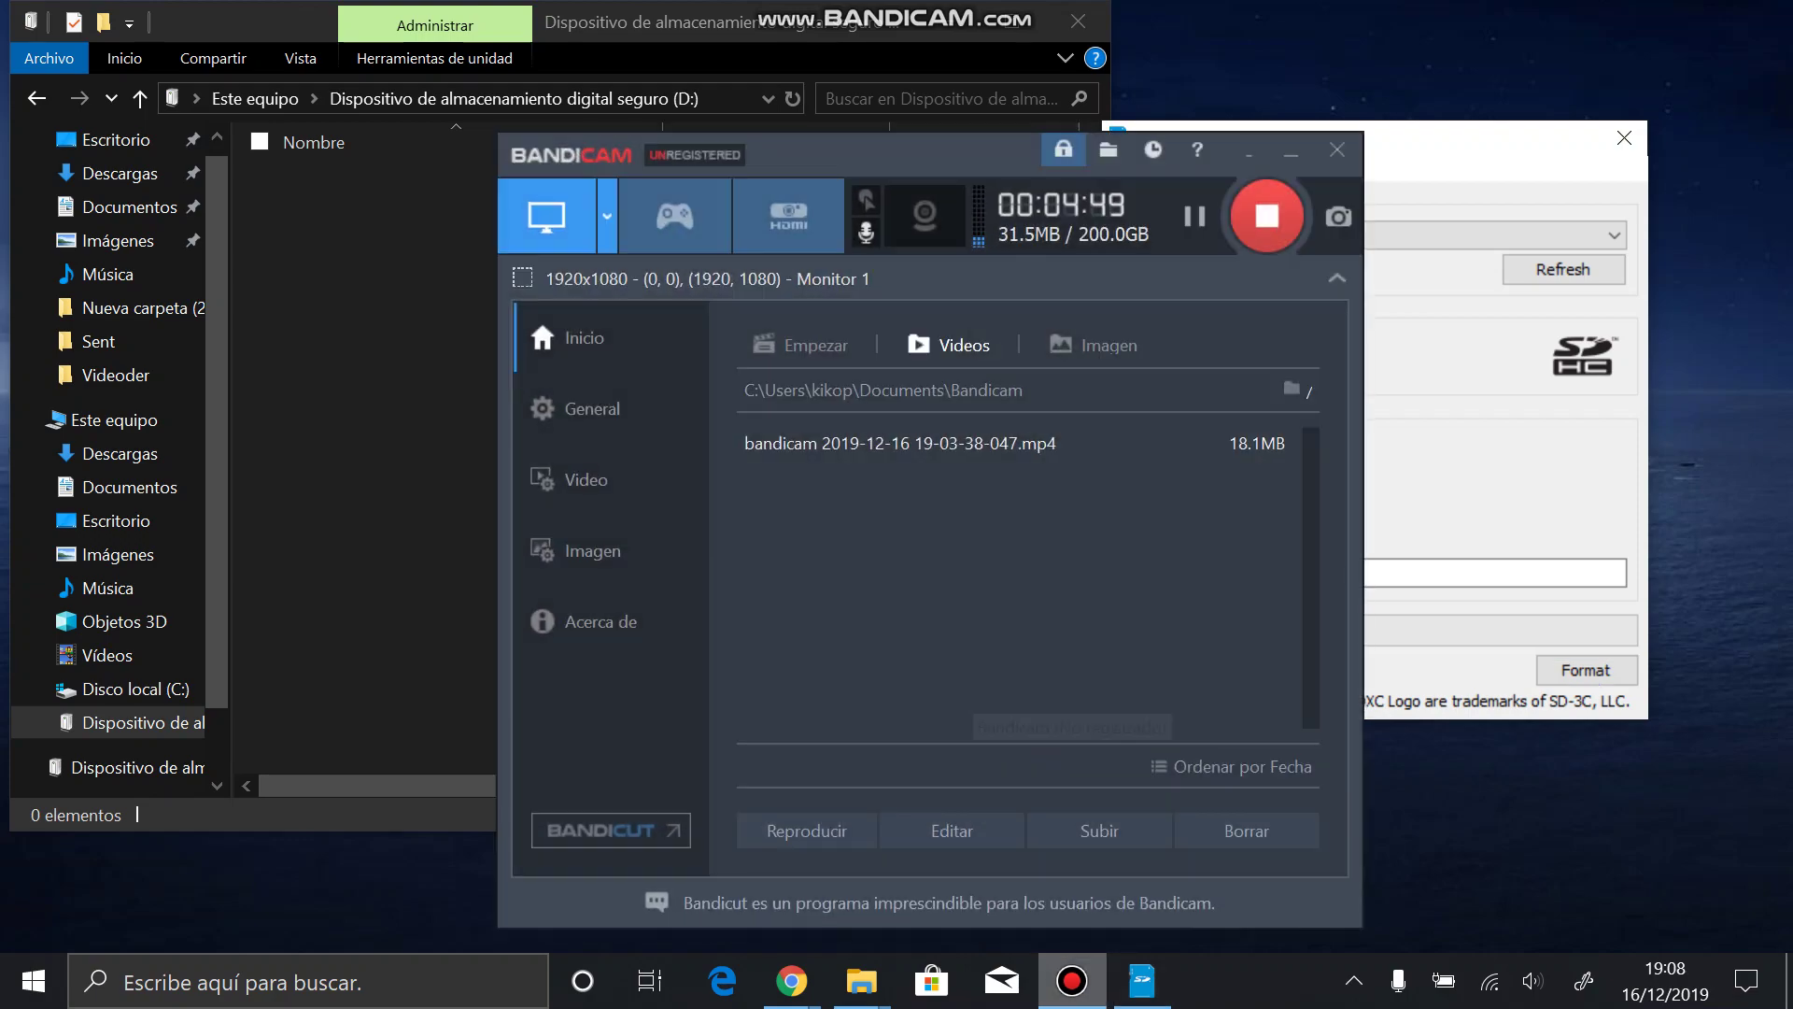